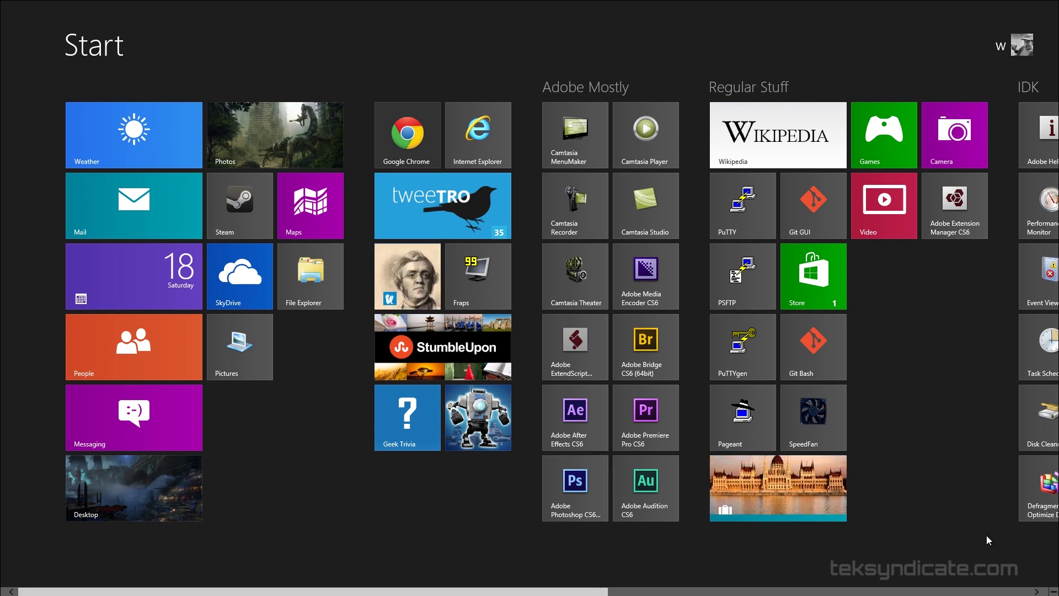
Step: Open the full PC settings from the Start screen's Settings charm
{"action": "mouse_move", "coordinate": [1057, 593]}
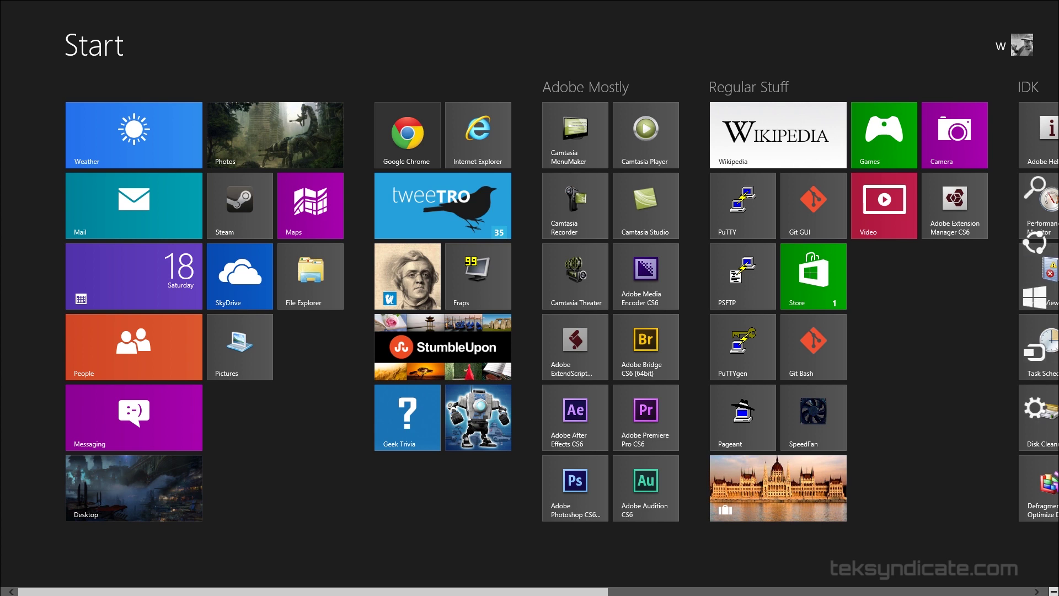
{"action": "mouse_move", "coordinate": [1050, 374]}
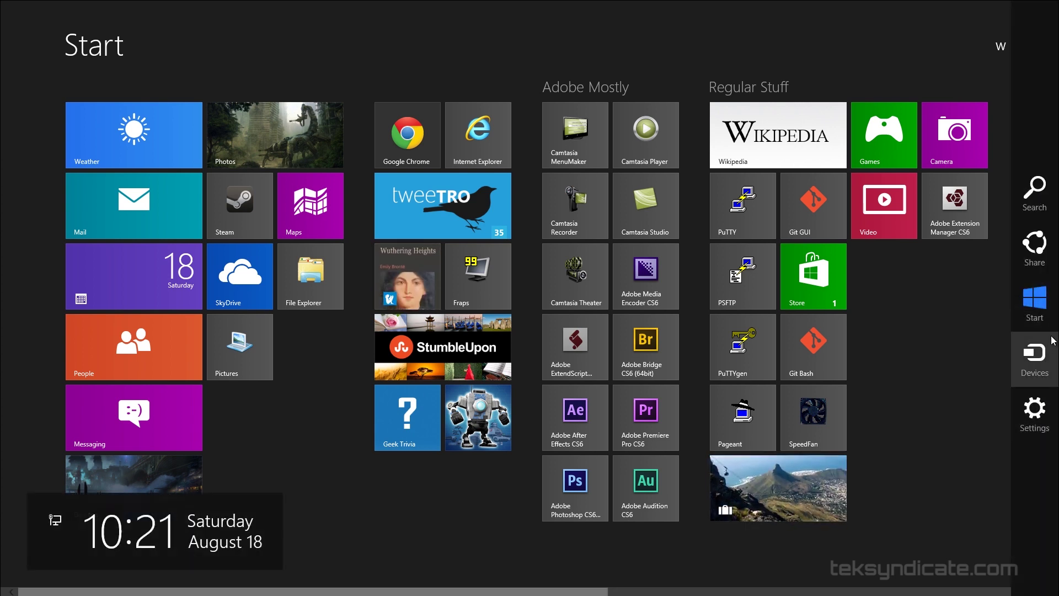
{"action": "left_click", "coordinate": [1035, 412]}
{"action": "left_click", "coordinate": [1020, 563]}
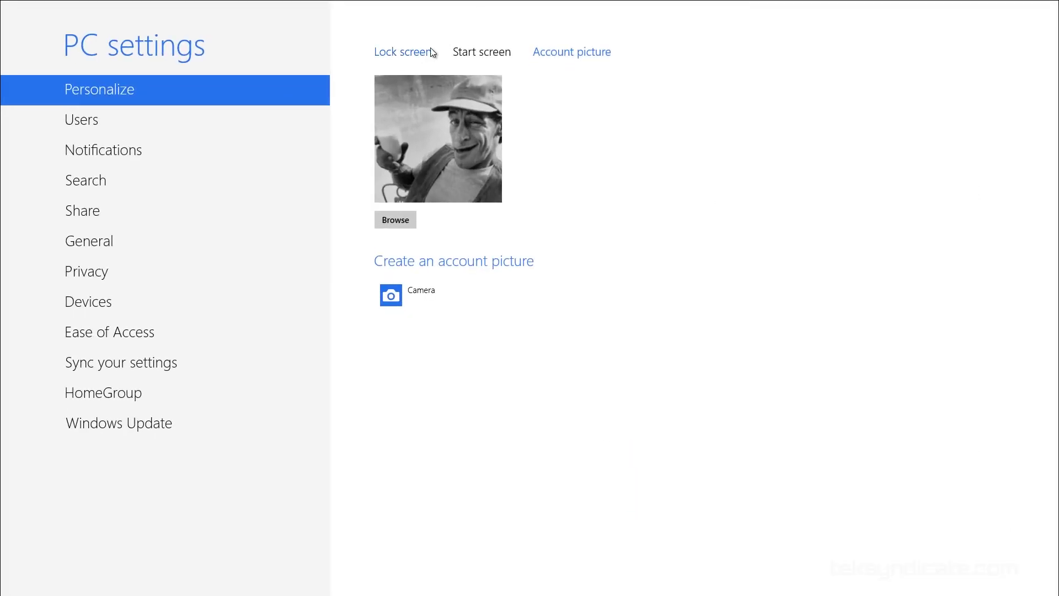
Step: Try several background patterns for the Start screen under Personalize, finishing with the first pattern in the grid
{"action": "left_click", "coordinate": [412, 54]}
{"action": "left_click", "coordinate": [491, 54]}
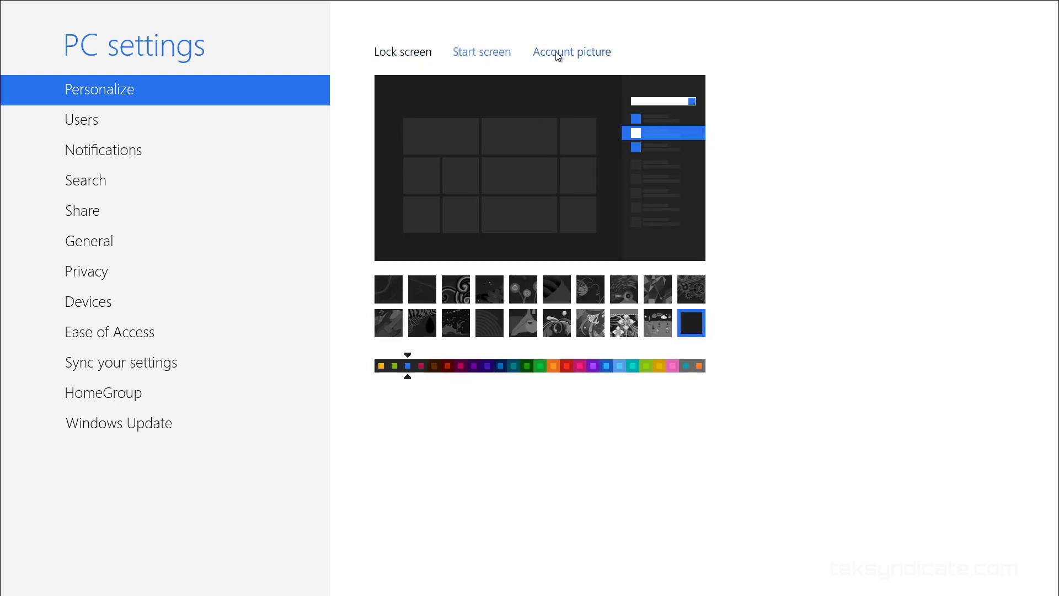
{"action": "left_click", "coordinate": [520, 293]}
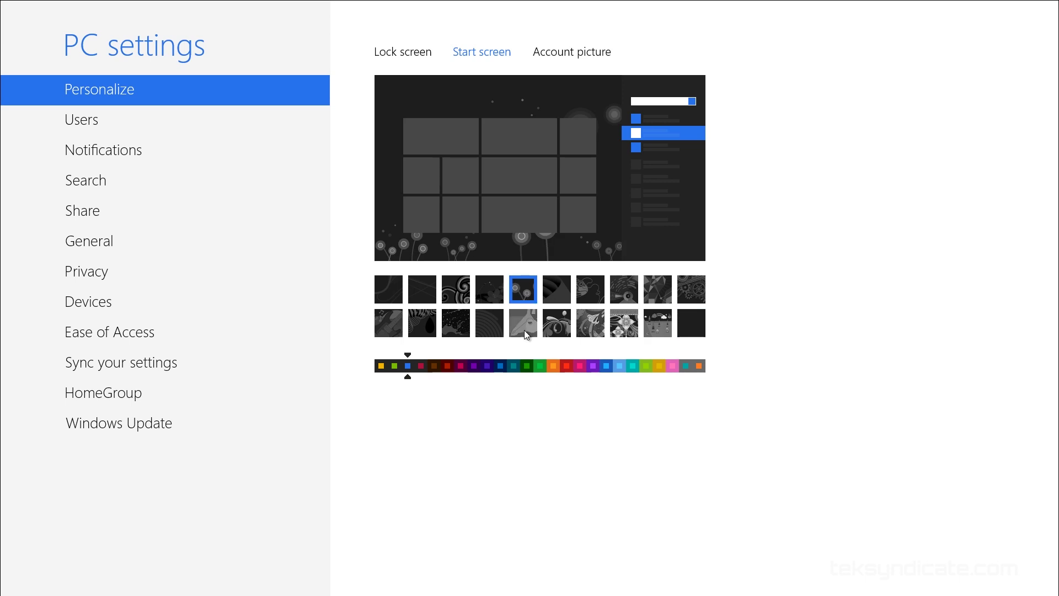
{"action": "left_click", "coordinate": [532, 326]}
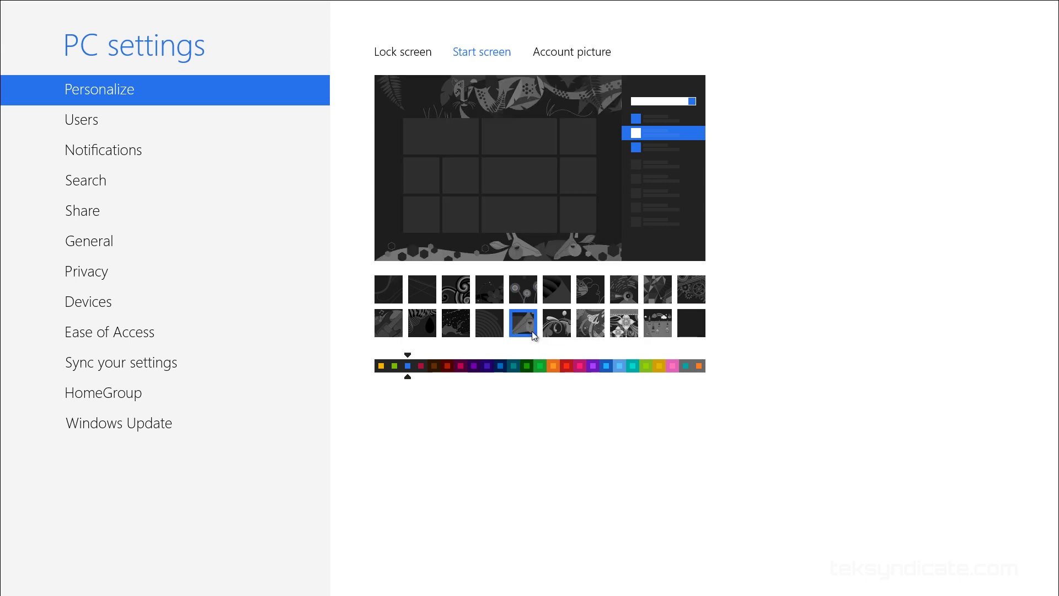
{"action": "left_click", "coordinate": [455, 322]}
{"action": "left_click", "coordinate": [402, 284]}
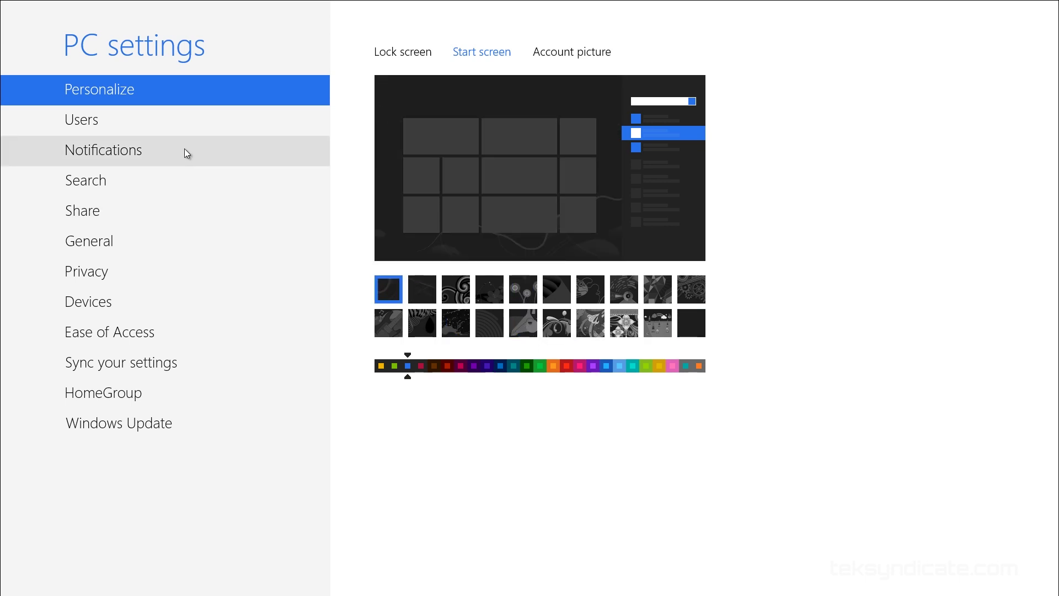
Step: Review the account and sign-in options under Users, and the app toggles under Notifications
{"action": "left_click", "coordinate": [122, 116]}
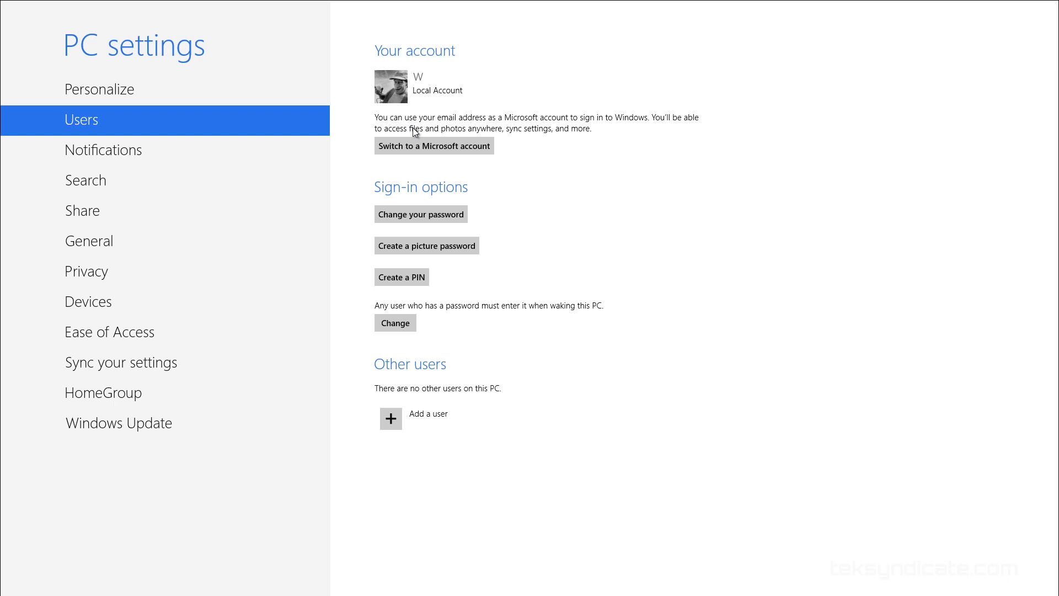
{"action": "left_click", "coordinate": [287, 156]}
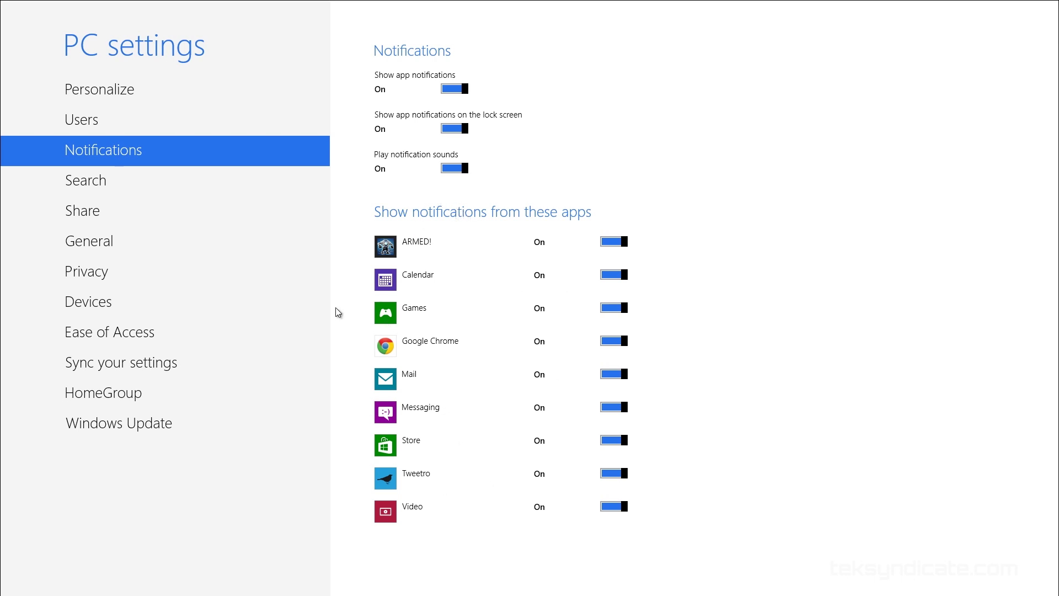
Step: Examine the Search settings, including the search history options and the full list of apps used to search
{"action": "left_click", "coordinate": [177, 176]}
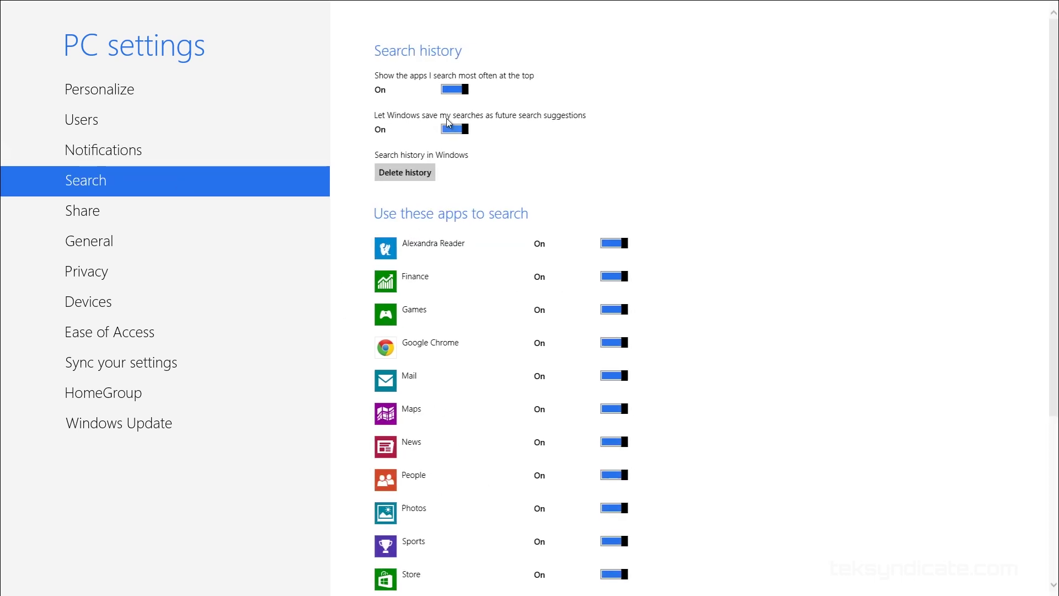
{"action": "scroll", "coordinate": [518, 130], "scroll_direction": "down", "scroll_amount": 4}
{"action": "scroll", "coordinate": [525, 142], "scroll_direction": "up", "scroll_amount": 4}
{"action": "scroll", "coordinate": [516, 232], "scroll_direction": "down", "scroll_amount": 4}
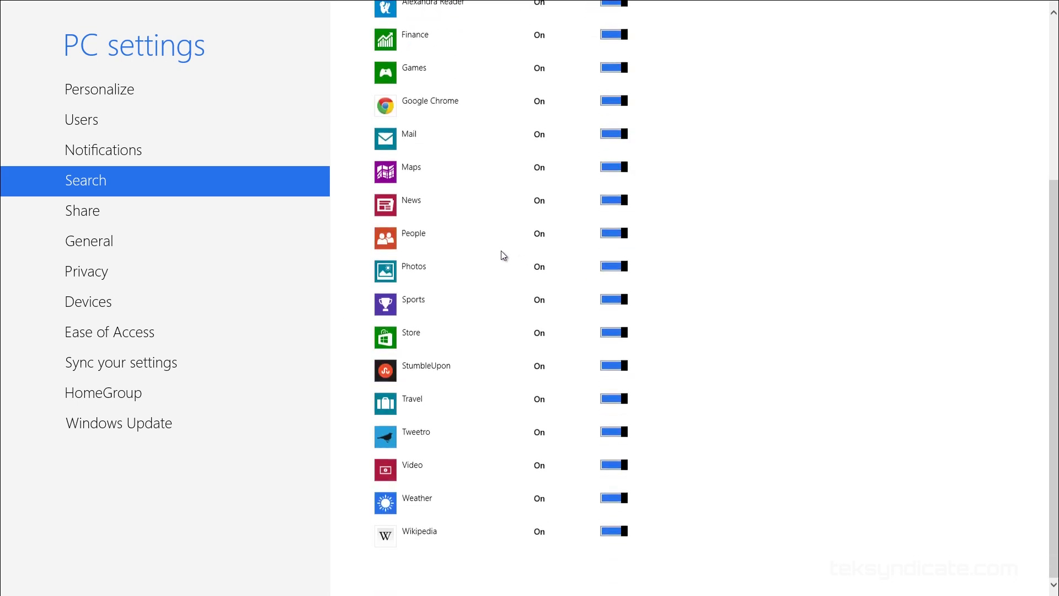
{"action": "scroll", "coordinate": [475, 356], "scroll_direction": "up", "scroll_amount": 3}
{"action": "scroll", "coordinate": [491, 298], "scroll_direction": "down", "scroll_amount": 2}
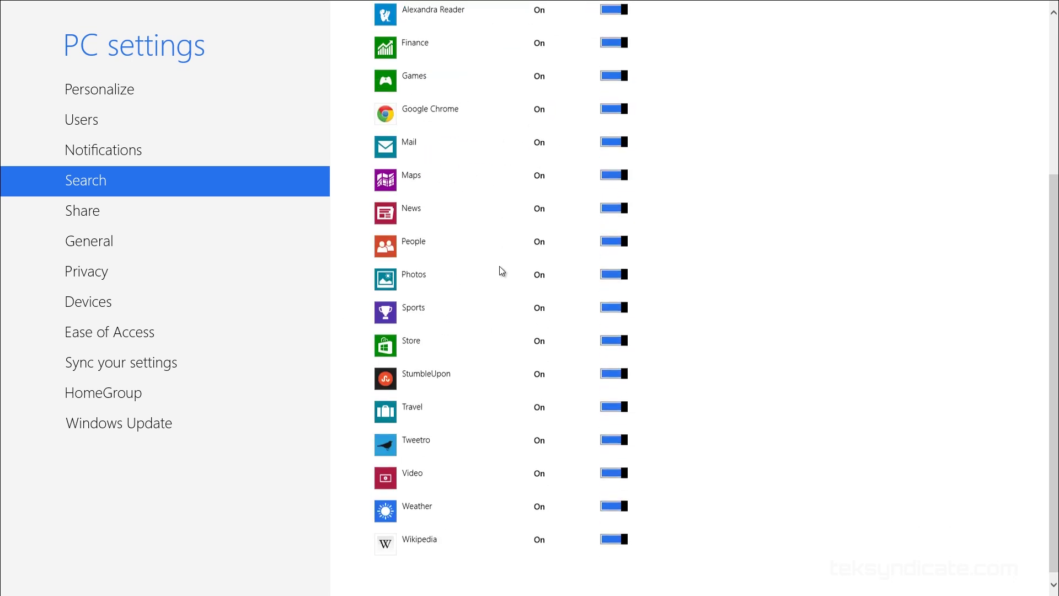
{"action": "scroll", "coordinate": [495, 255], "scroll_direction": "down", "scroll_amount": 1}
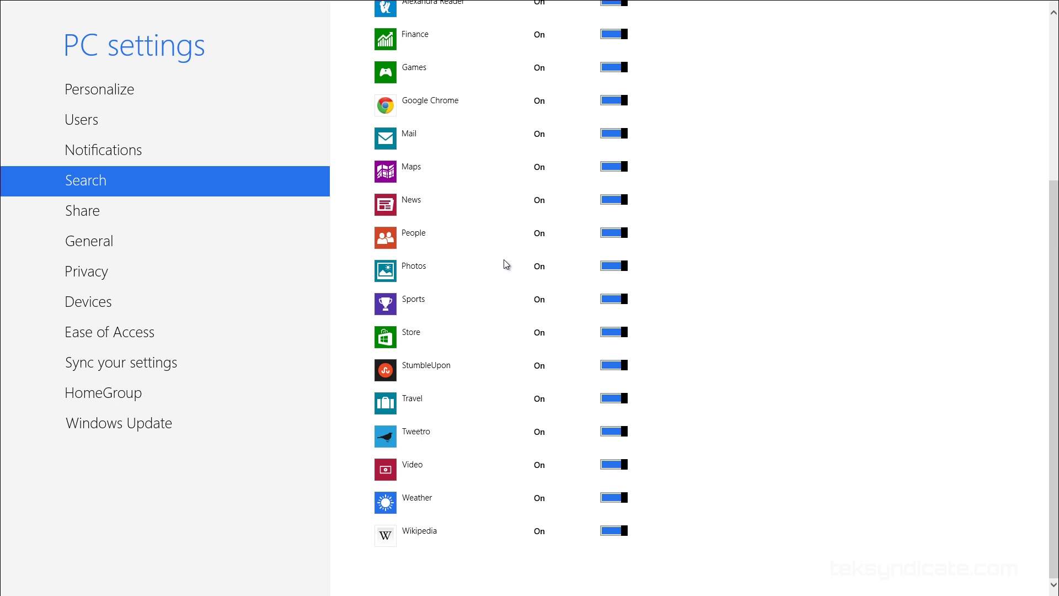
{"action": "scroll", "coordinate": [499, 273], "scroll_direction": "up", "scroll_amount": 4}
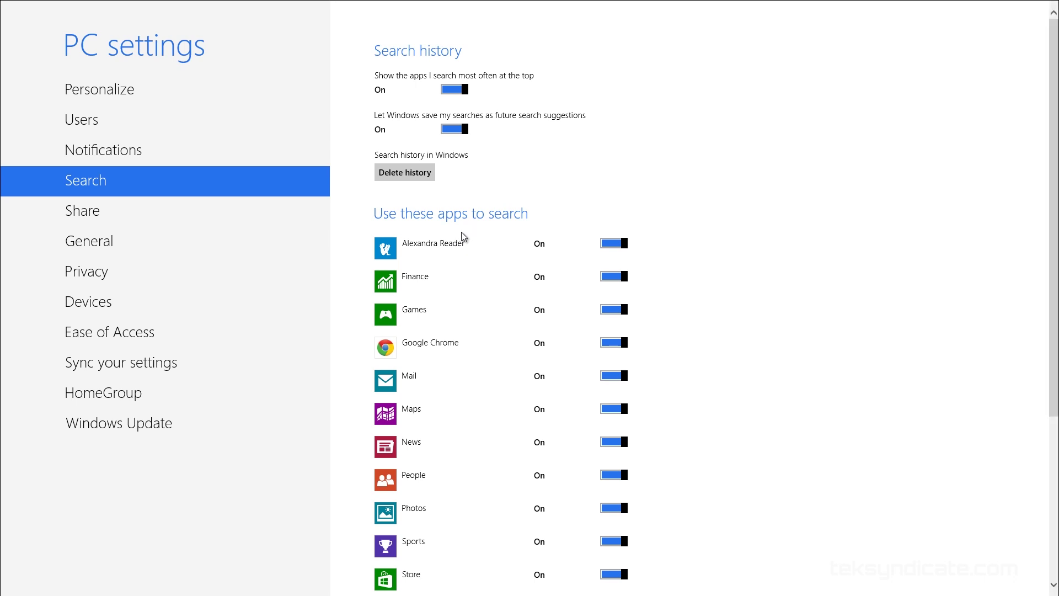
Step: Review the Share settings and check what the Share charm offers for PC settings, closing it again
{"action": "left_click", "coordinate": [292, 206]}
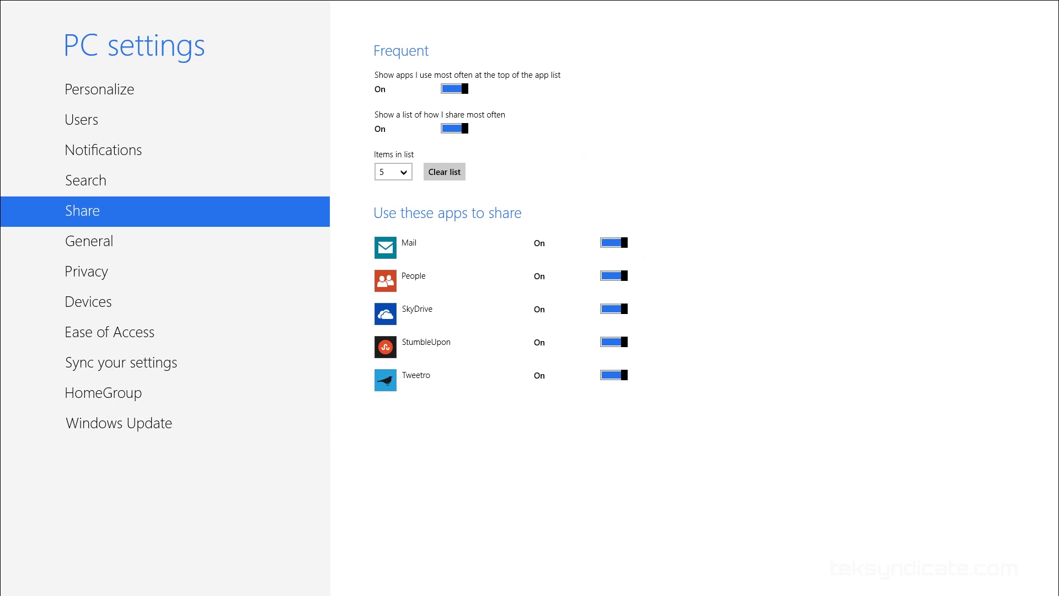
{"action": "mouse_move", "coordinate": [1055, 592]}
{"action": "key", "text": "super+c"}
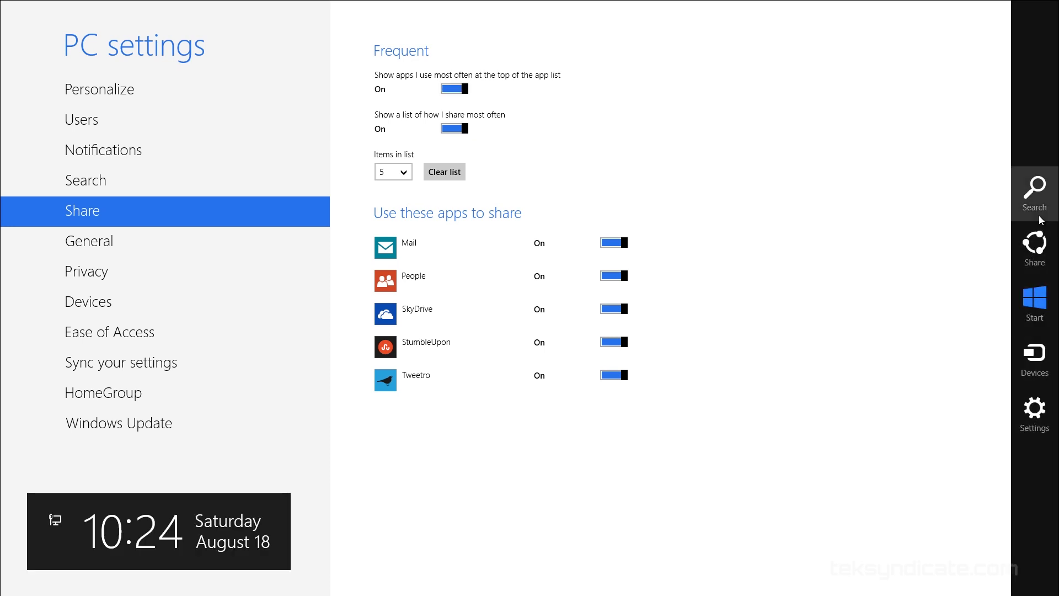
{"action": "left_click", "coordinate": [1031, 253]}
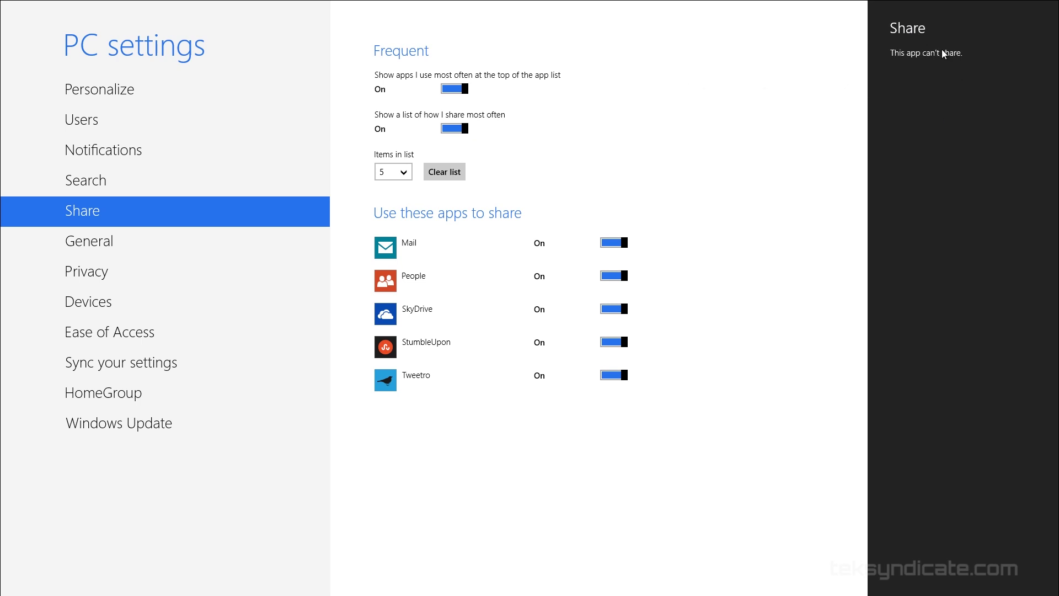
{"action": "left_click", "coordinate": [817, 88]}
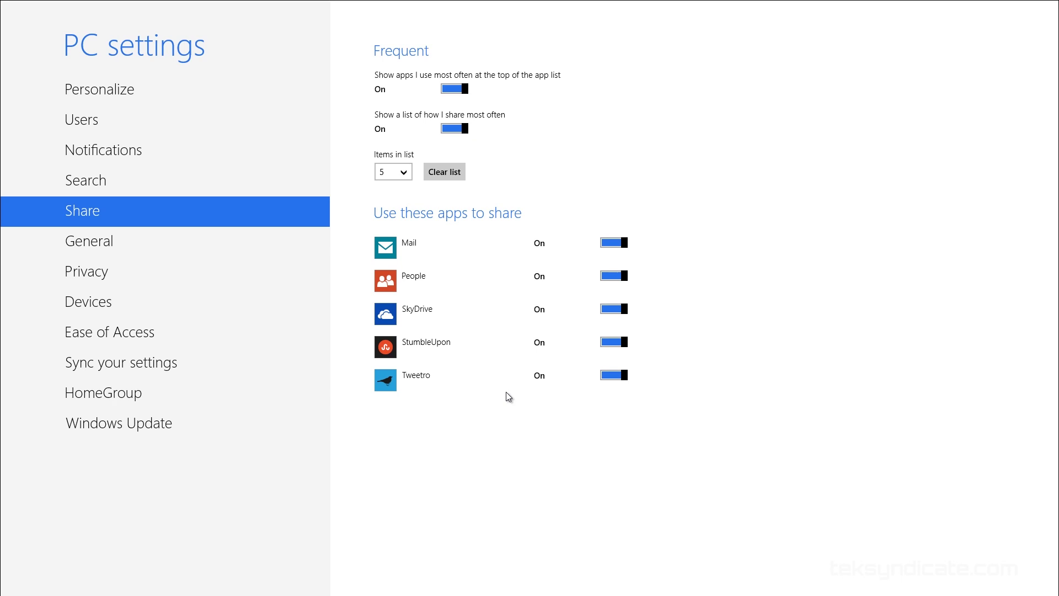
Step: Review the General settings from Time down to Advanced startup, and the Privacy options
{"action": "left_click", "coordinate": [160, 242]}
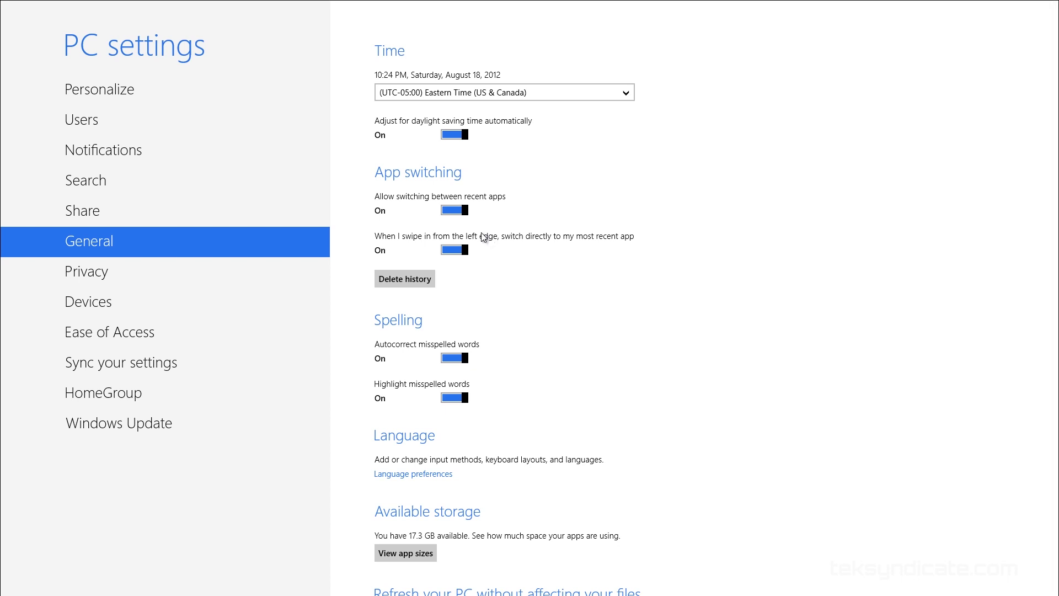
{"action": "scroll", "coordinate": [414, 225], "scroll_direction": "down", "scroll_amount": 5}
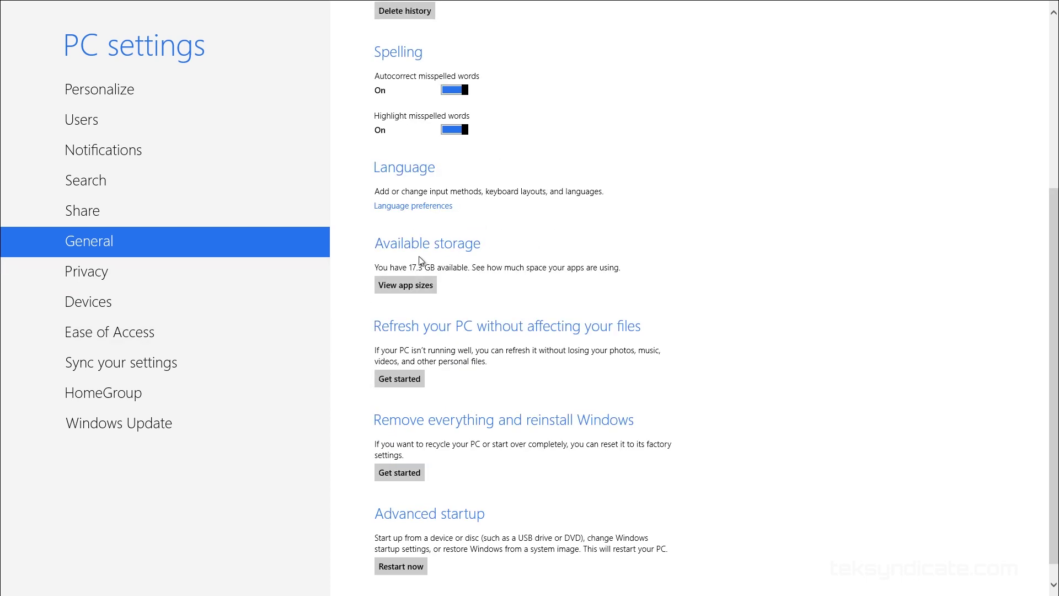
{"action": "scroll", "coordinate": [565, 251], "scroll_direction": "down", "scroll_amount": 1}
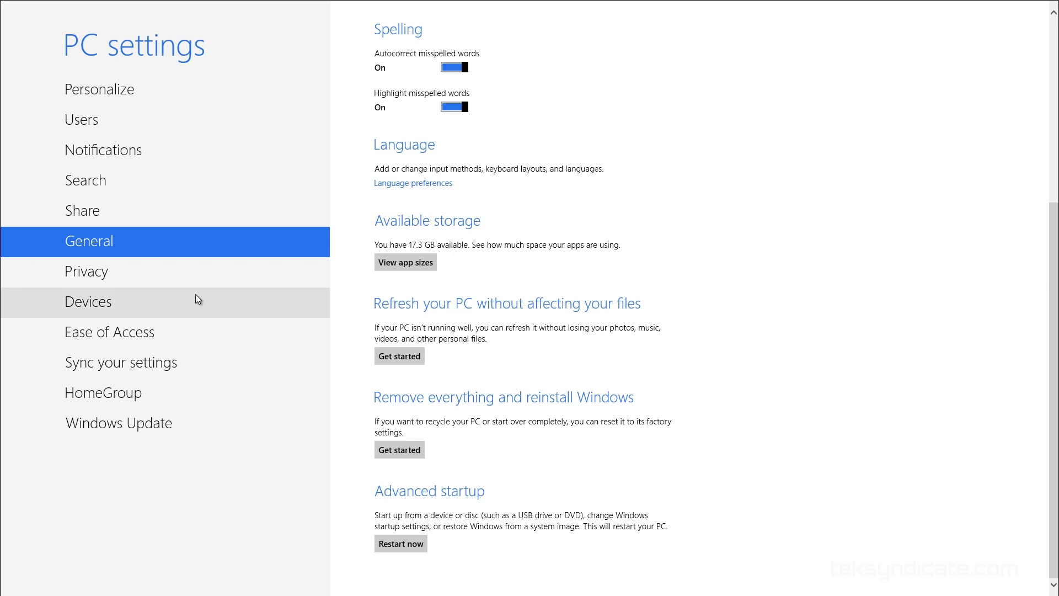
{"action": "left_click", "coordinate": [154, 271]}
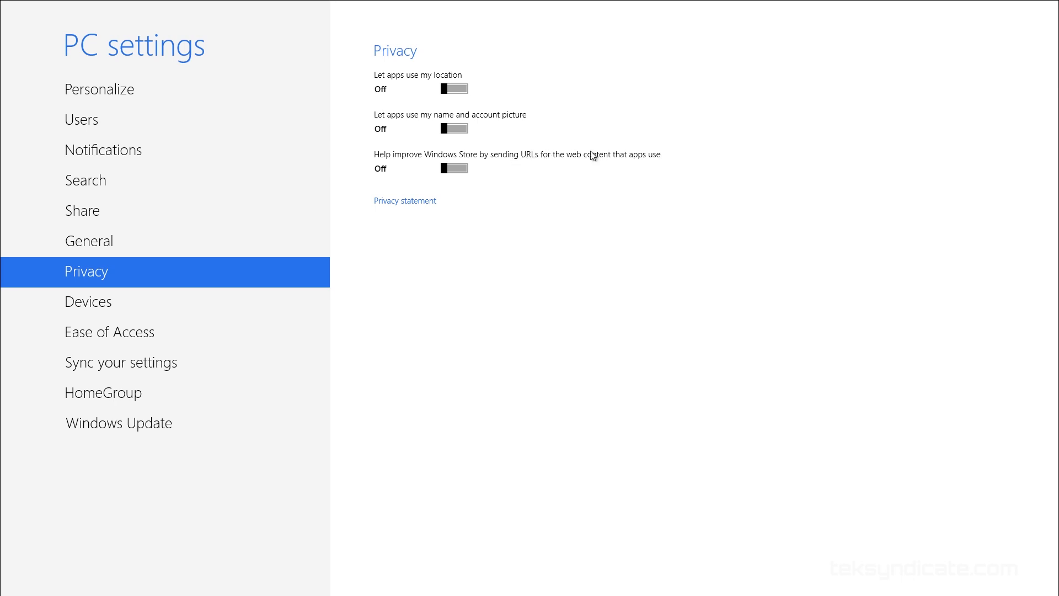
Step: Review the Devices list and look at the Second screen projection options in the Devices charm, leaving the display mode as is
{"action": "left_click", "coordinate": [144, 298]}
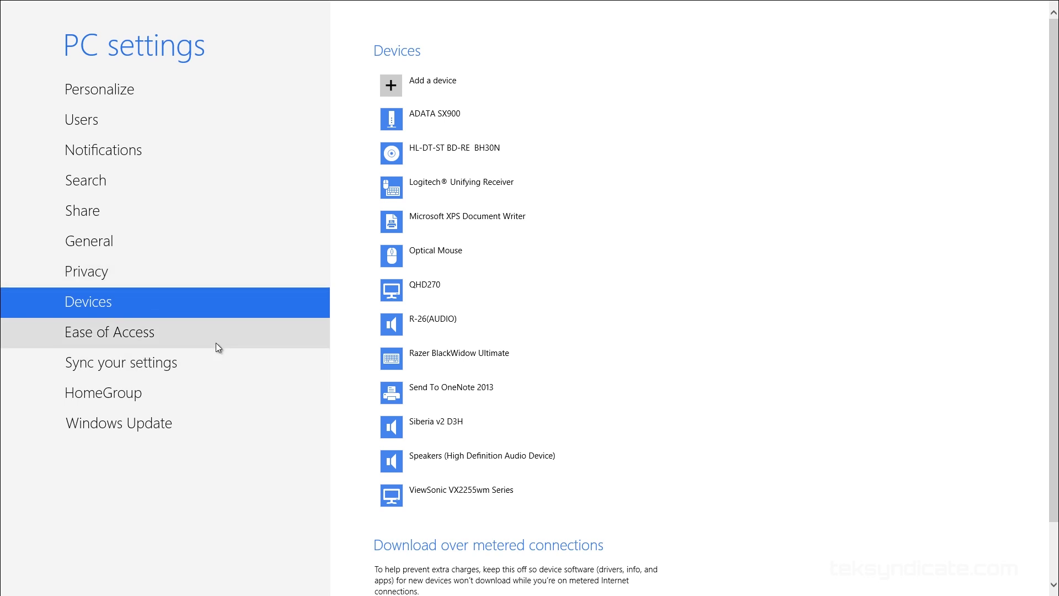
{"action": "key", "text": "super+c"}
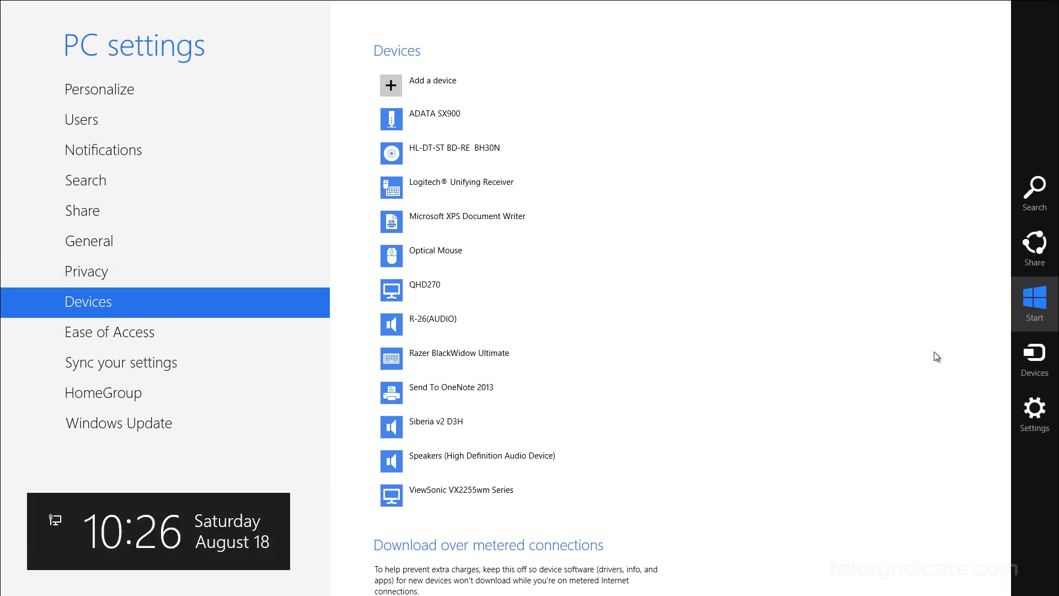
{"action": "left_click", "coordinate": [1035, 359]}
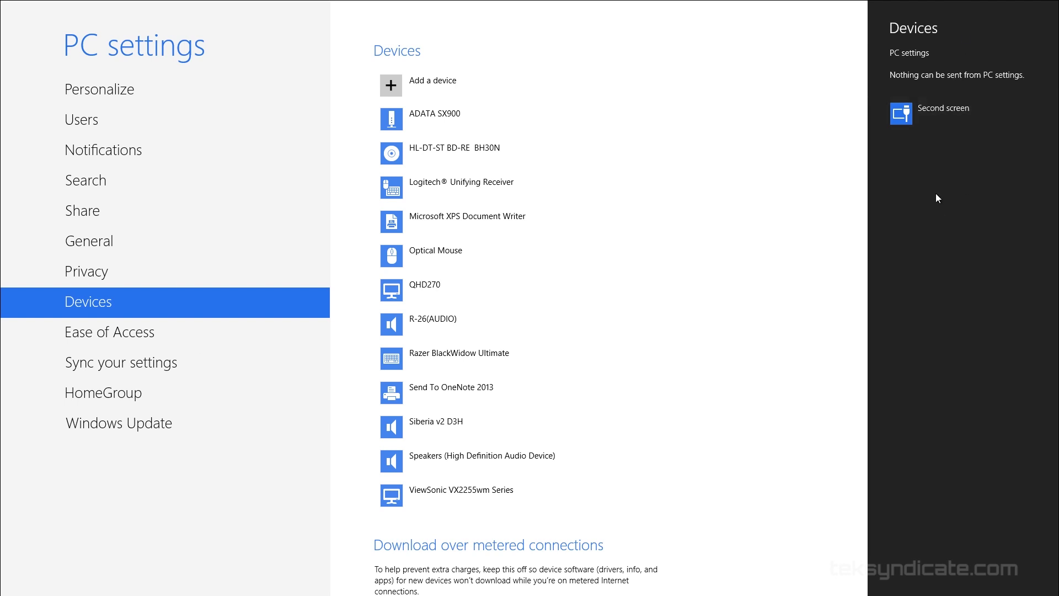
{"action": "left_click", "coordinate": [915, 118]}
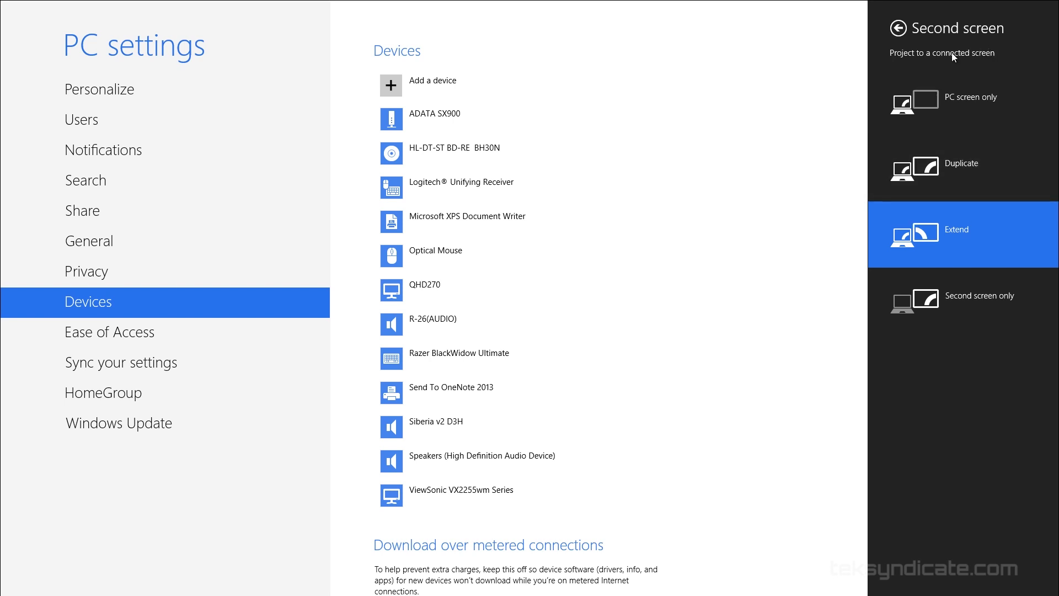
{"action": "left_click", "coordinate": [898, 28]}
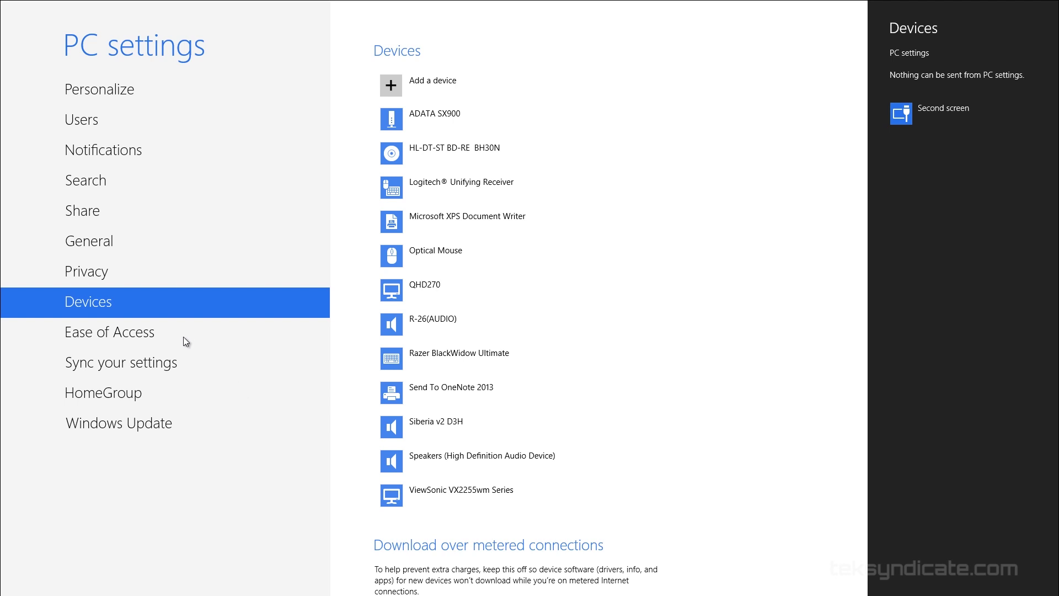
Step: Review the Ease of Access options and examine the Sync your settings page through its metered connections section
{"action": "left_click", "coordinate": [156, 327]}
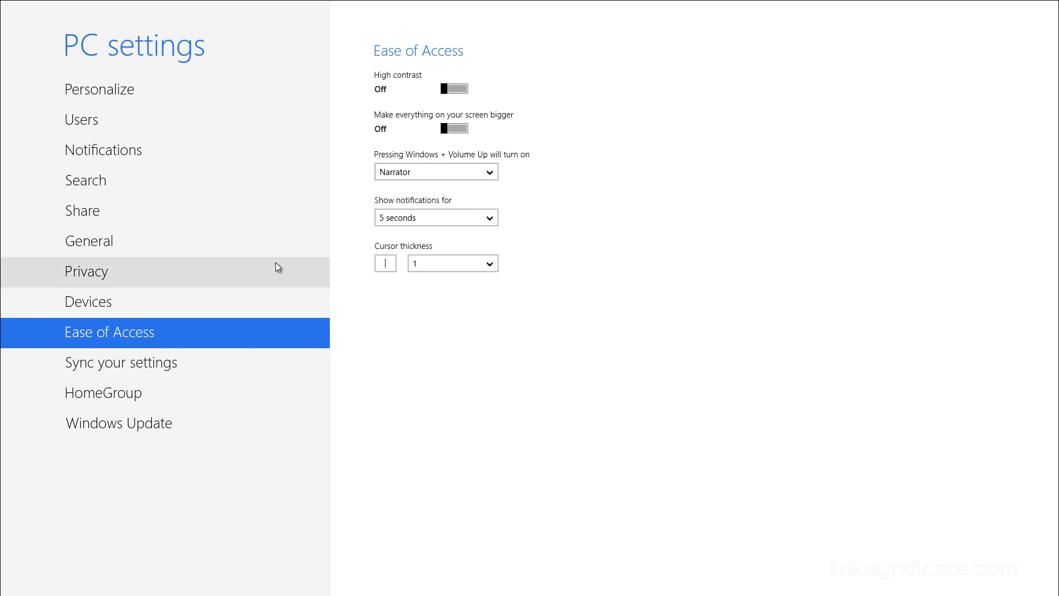
{"action": "left_click", "coordinate": [152, 366]}
{"action": "scroll", "coordinate": [563, 160], "scroll_direction": "down", "scroll_amount": 2}
{"action": "scroll", "coordinate": [557, 166], "scroll_direction": "up", "scroll_amount": 2}
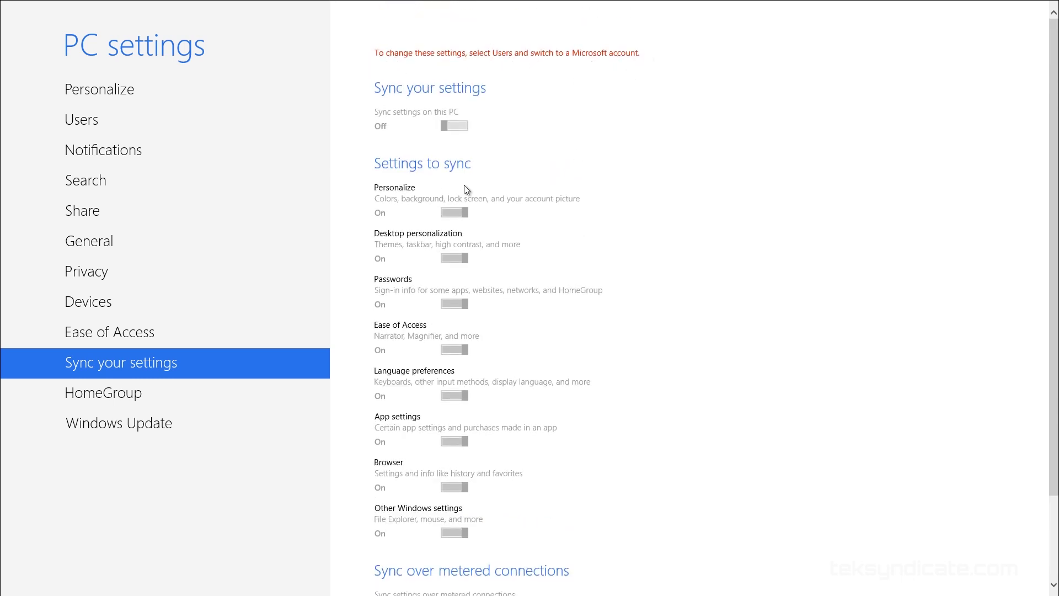
{"action": "scroll", "coordinate": [519, 153], "scroll_direction": "down", "scroll_amount": 2}
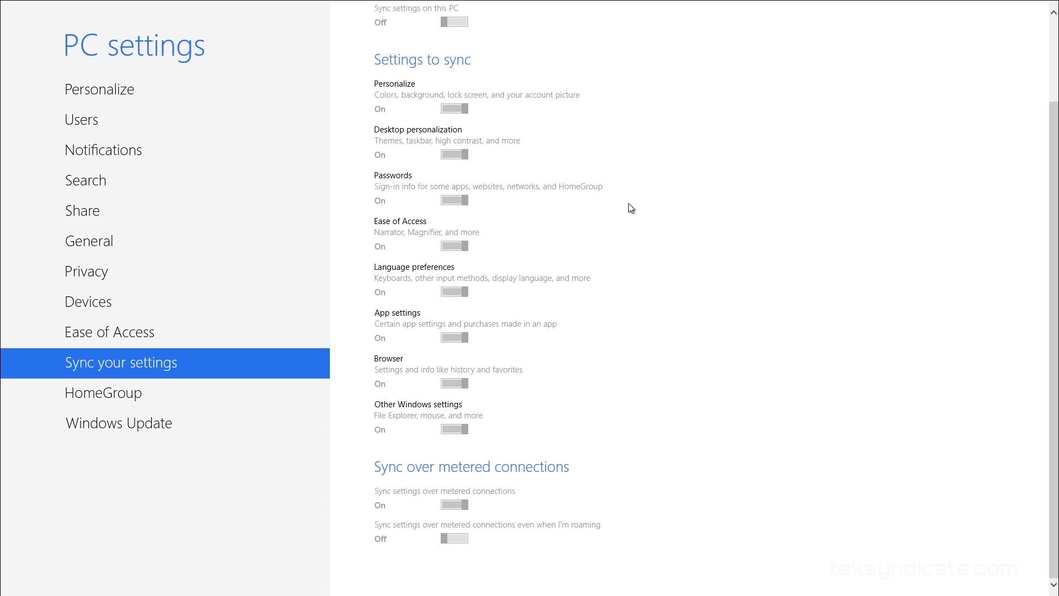
{"action": "scroll", "coordinate": [640, 226], "scroll_direction": "up", "scroll_amount": 2}
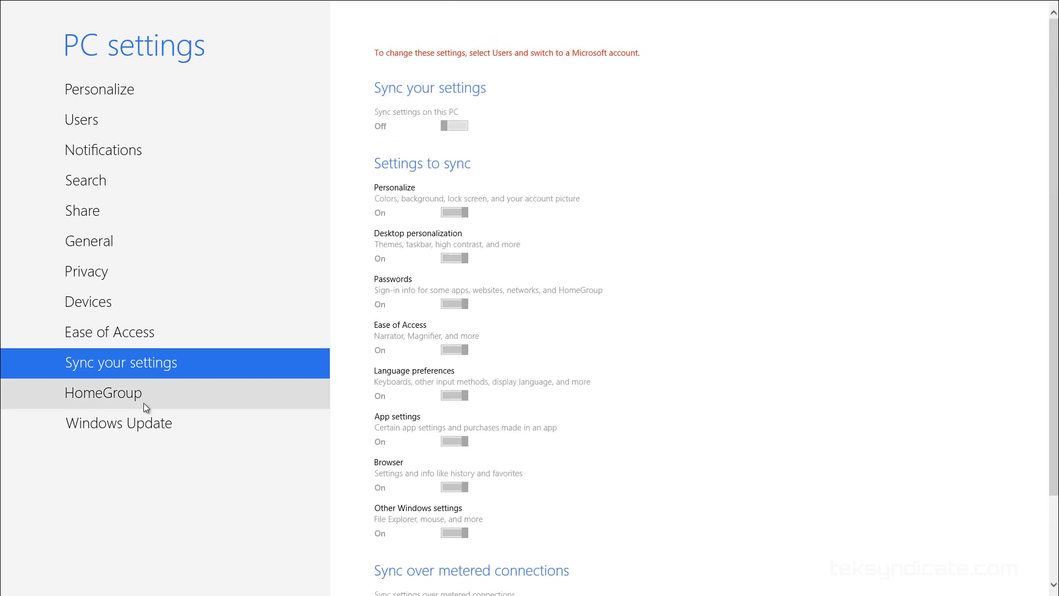
{"action": "scroll", "coordinate": [472, 357], "scroll_direction": "down", "scroll_amount": 2}
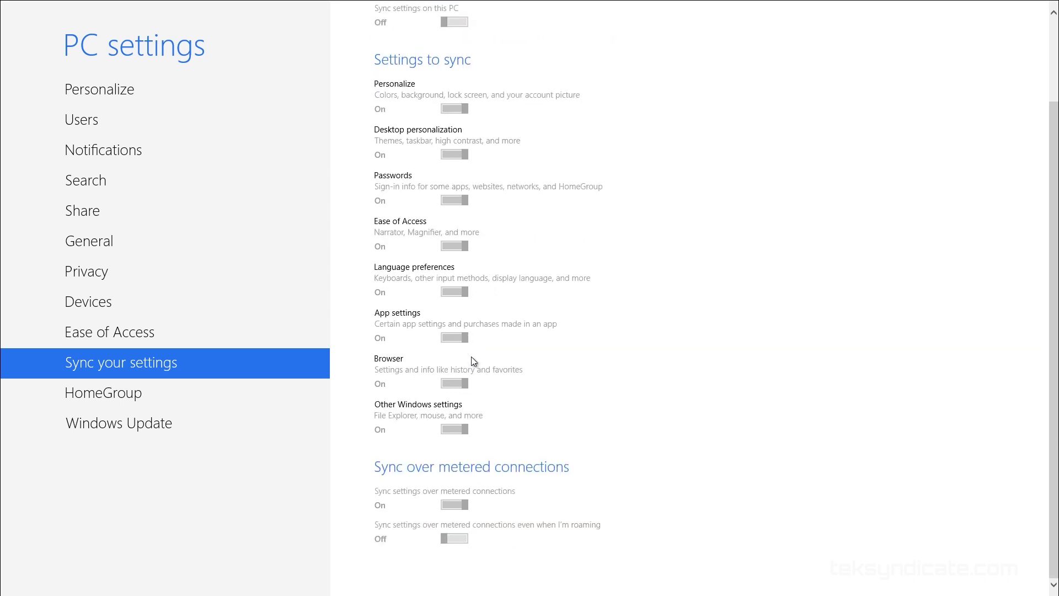
{"action": "scroll", "coordinate": [527, 362], "scroll_direction": "up", "scroll_amount": 2}
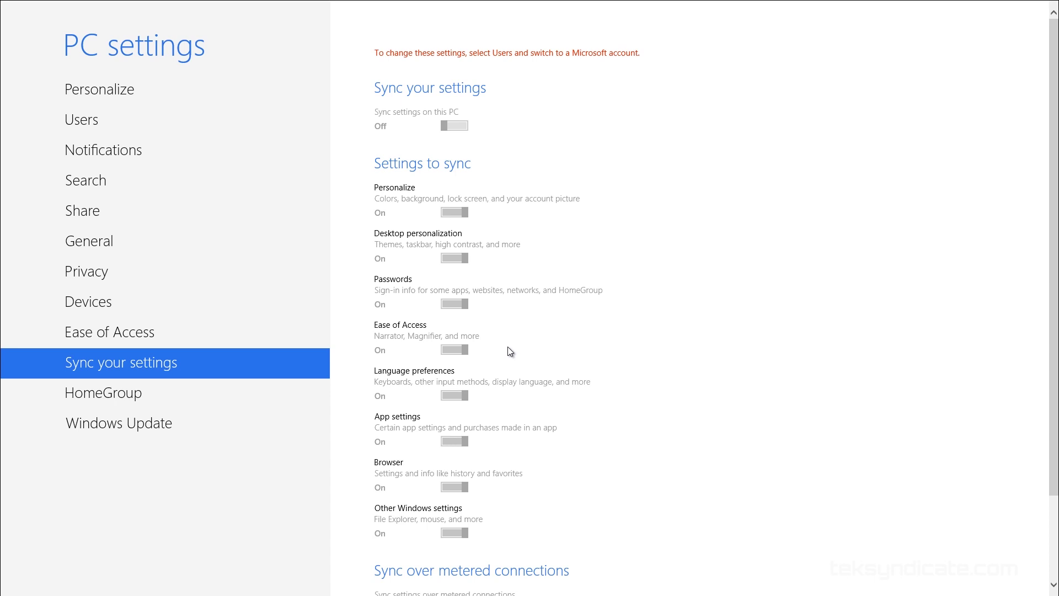
{"action": "scroll", "coordinate": [533, 340], "scroll_direction": "down", "scroll_amount": 2}
{"action": "scroll", "coordinate": [533, 340], "scroll_direction": "up", "scroll_amount": 2}
{"action": "scroll", "coordinate": [536, 342], "scroll_direction": "down", "scroll_amount": 2}
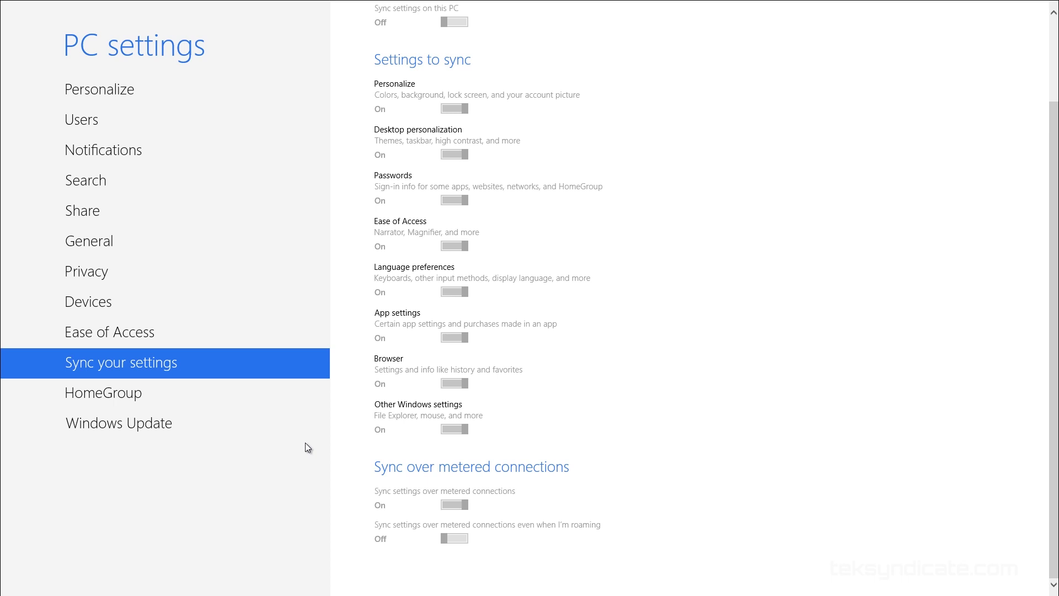
Step: Show the HomeGroup settings
{"action": "left_click", "coordinate": [162, 387]}
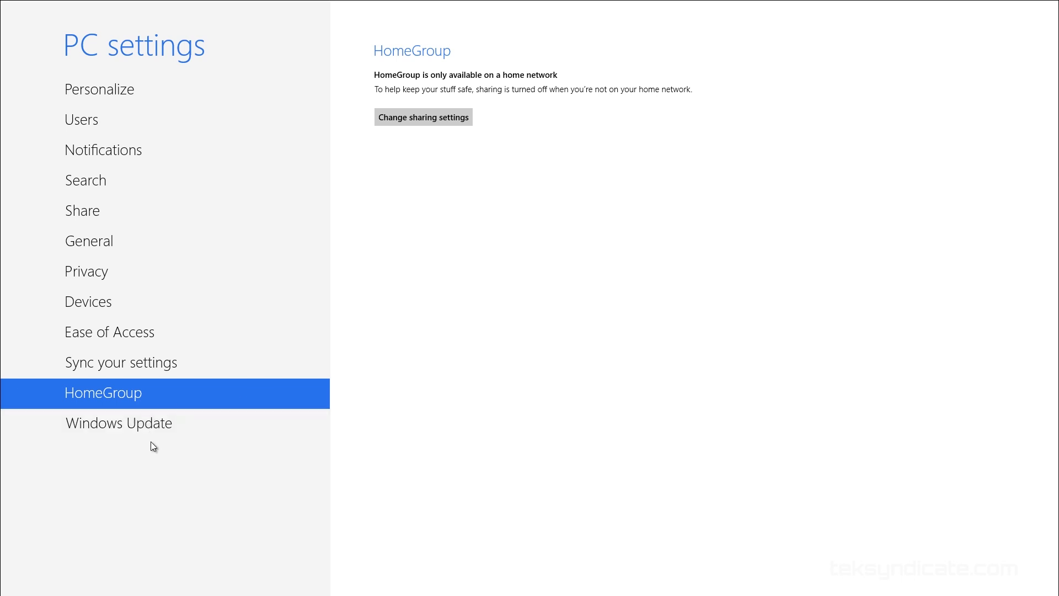
Step: Show the Windows Update settings and return to the Start screen
{"action": "left_click", "coordinate": [168, 426]}
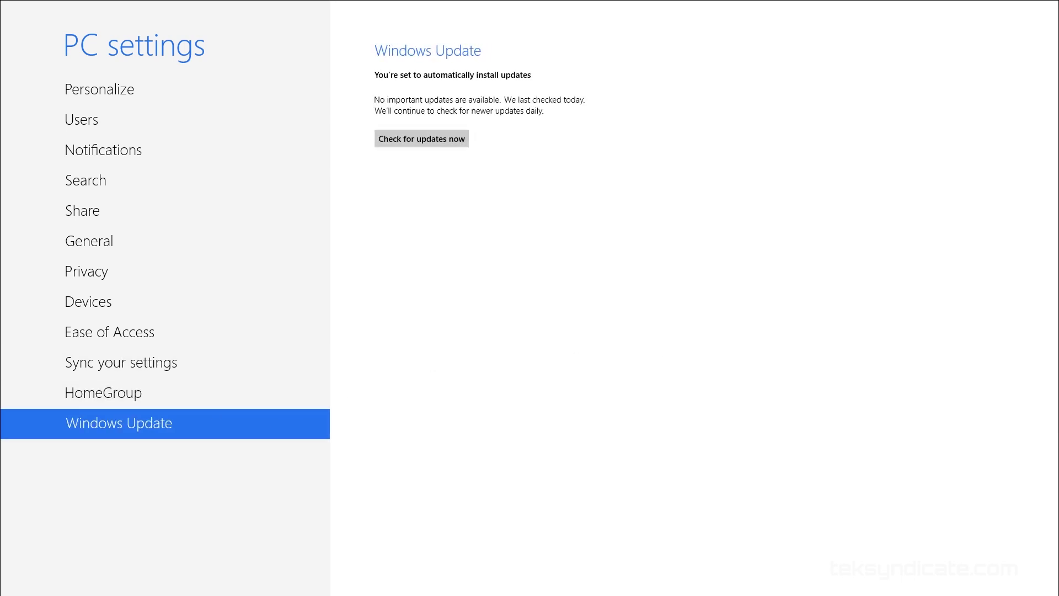
{"action": "key", "text": "super"}
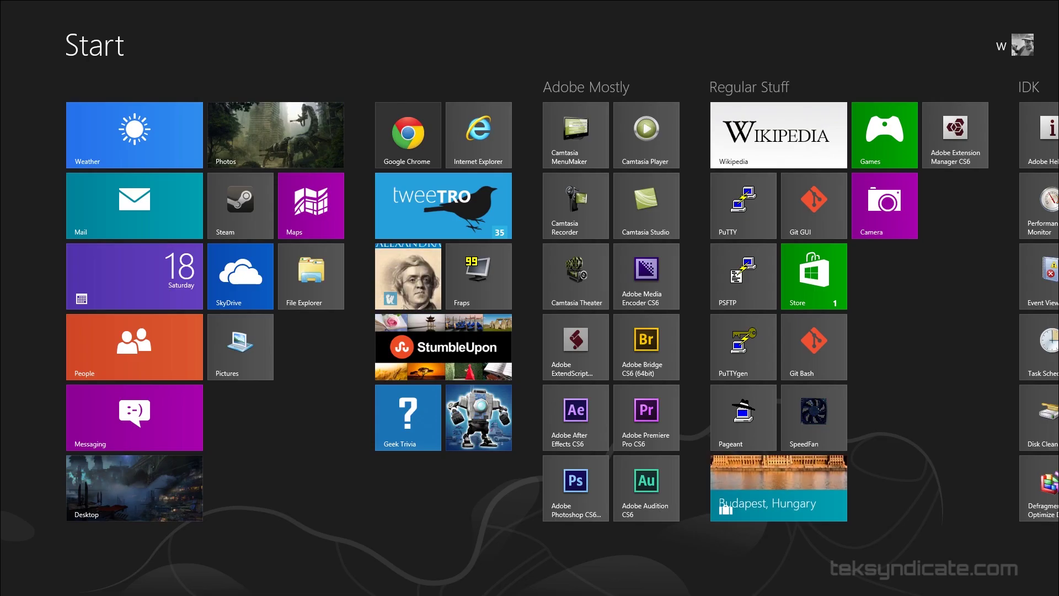
Step: Move the Photos tile to the row below Steam and Maps, and make it smaller and larger again
{"action": "left_click_drag", "start_coordinate": [238, 136], "coordinate": [238, 207]}
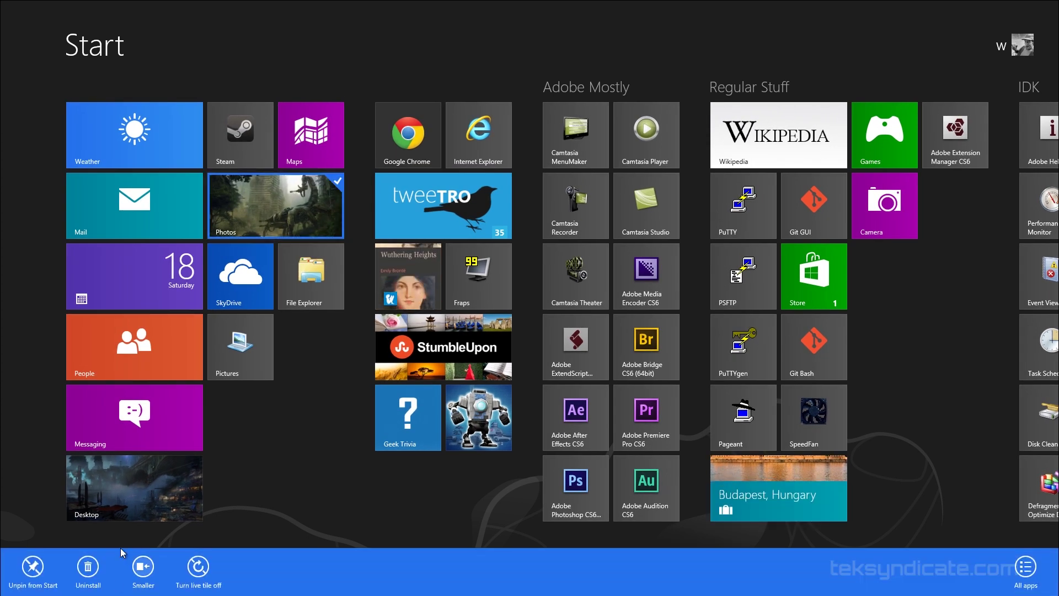
{"action": "left_click", "coordinate": [151, 568]}
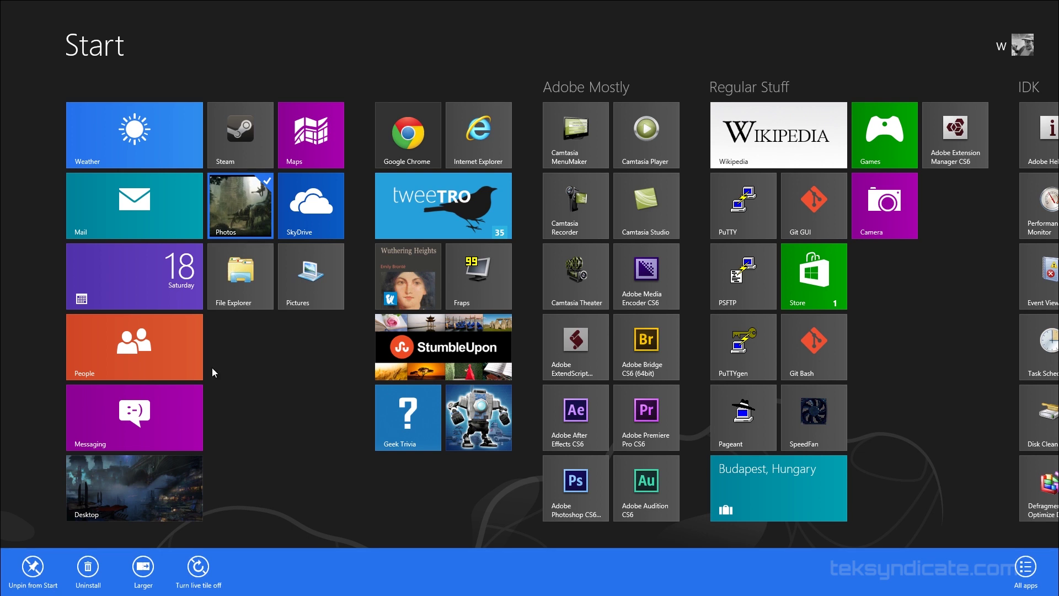
{"action": "left_click", "coordinate": [143, 569]}
Step: Turn the Photos tile's live updates off and back on
{"action": "right_click", "coordinate": [293, 213]}
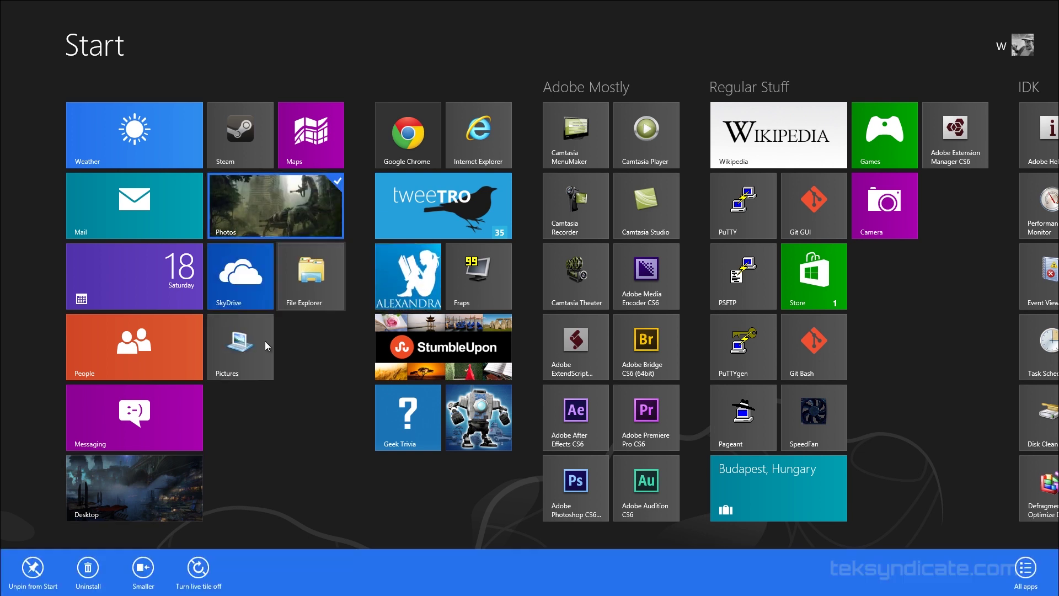
{"action": "left_click", "coordinate": [196, 569]}
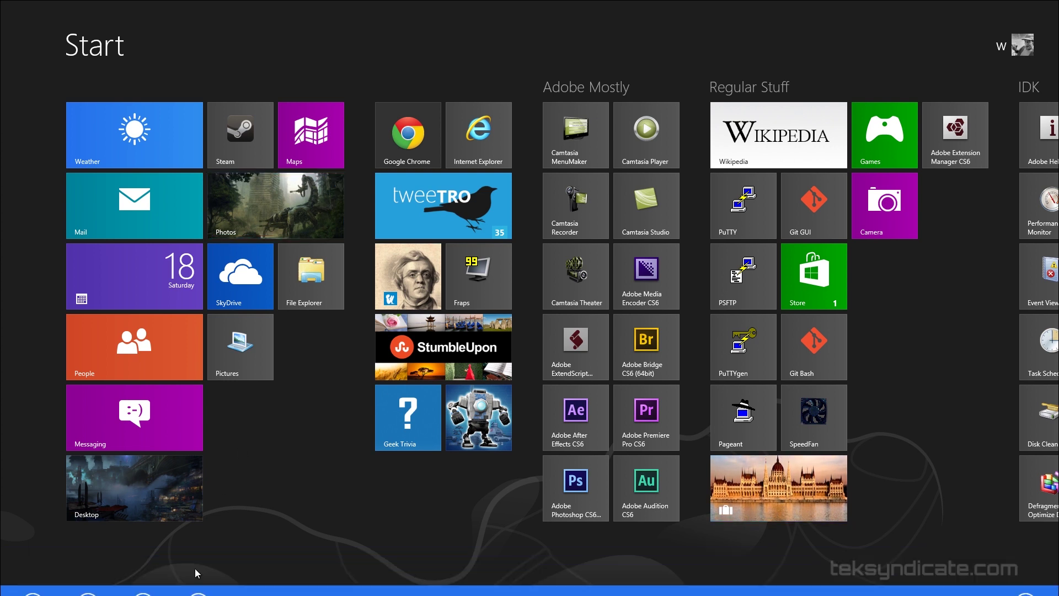
{"action": "right_click", "coordinate": [289, 187]}
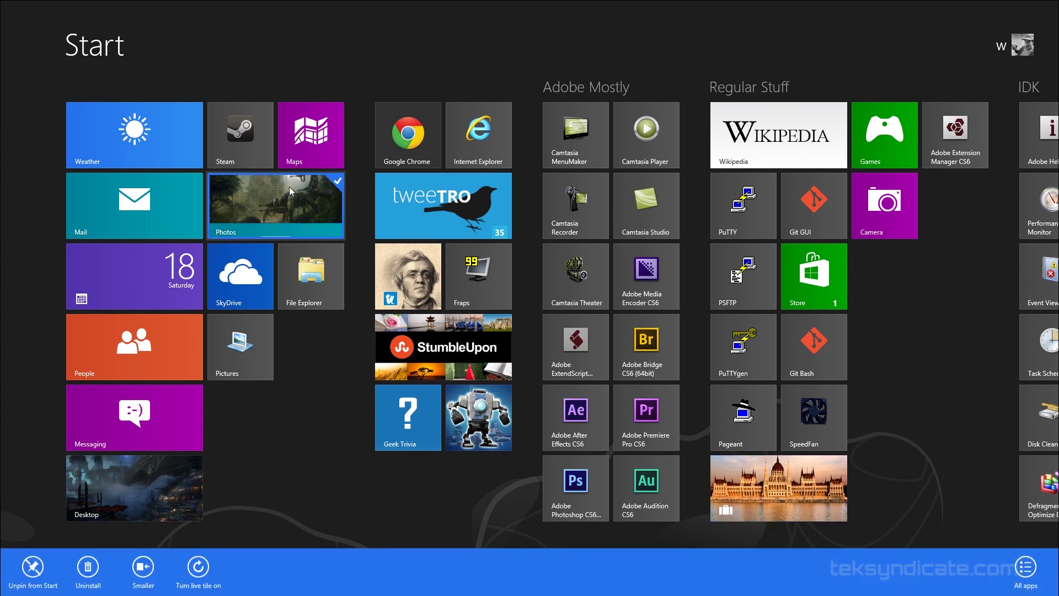
{"action": "left_click", "coordinate": [197, 566]}
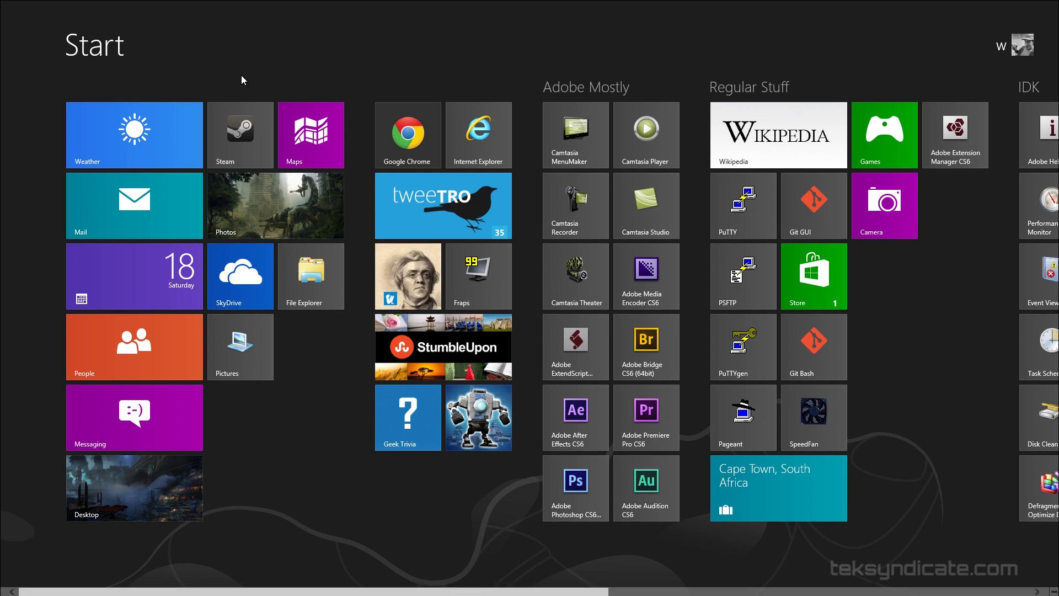
{"action": "scroll", "coordinate": [262, 78], "scroll_direction": "down", "scroll_amount": 5}
{"action": "scroll", "coordinate": [265, 81], "scroll_direction": "up", "scroll_amount": 5}
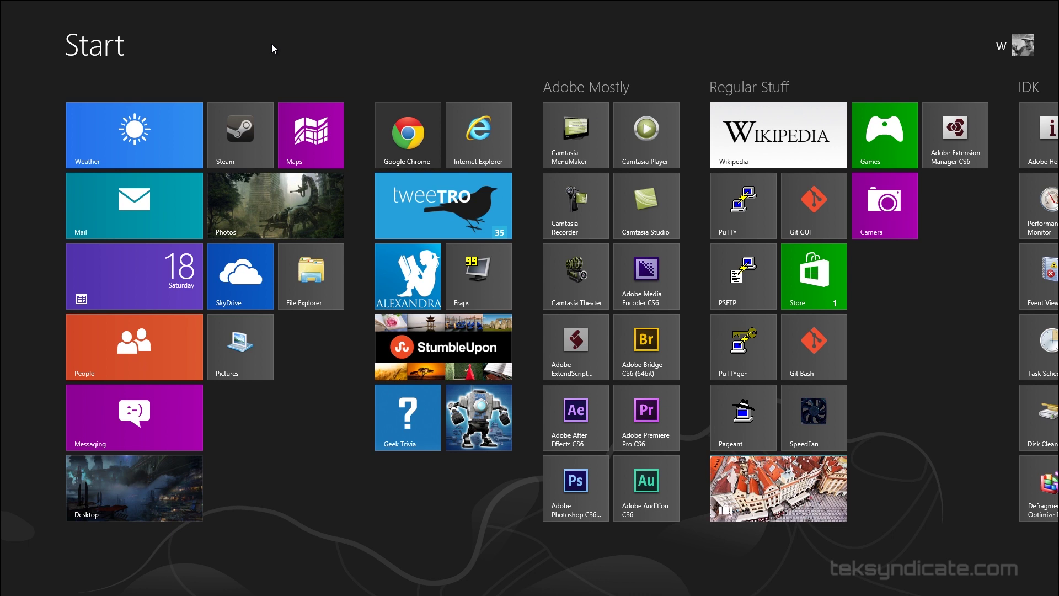
{"action": "scroll", "coordinate": [254, 44], "scroll_direction": "down", "scroll_amount": 2}
{"action": "scroll", "coordinate": [253, 45], "scroll_direction": "up", "scroll_amount": 2}
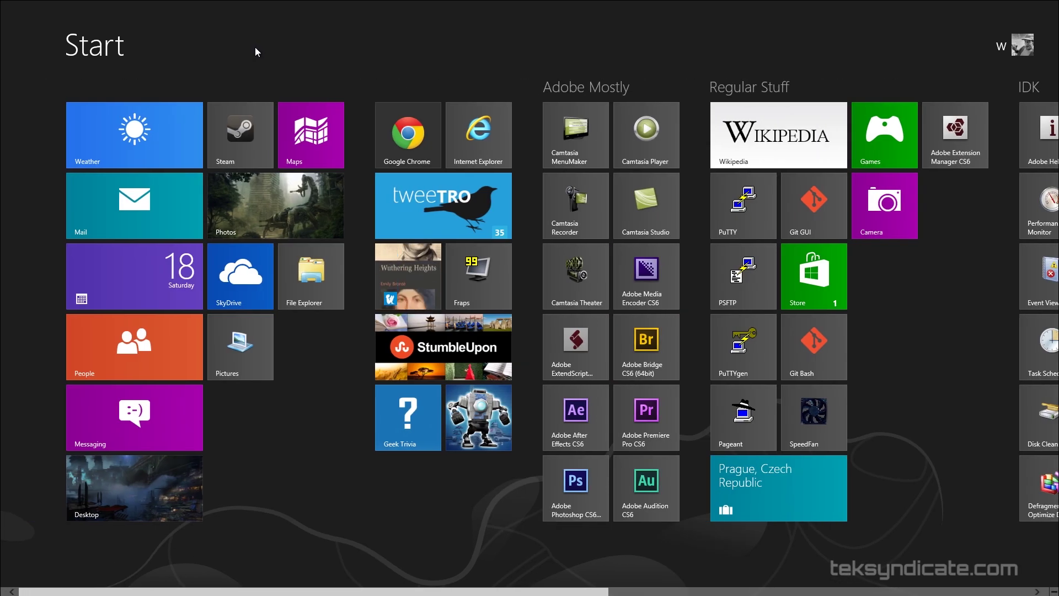
{"action": "scroll", "coordinate": [254, 48], "scroll_direction": "down", "scroll_amount": 3}
{"action": "scroll", "coordinate": [255, 53], "scroll_direction": "up", "scroll_amount": 3}
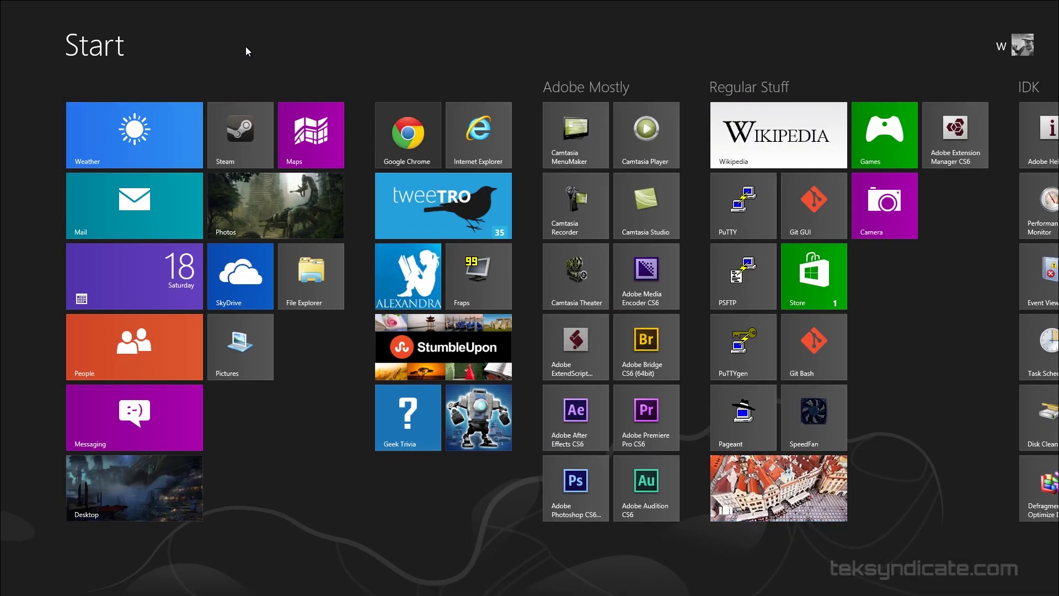
Step: Start a new tile group with Maps and move Google Chrome and Internet Explorer into it
{"action": "mouse_move", "coordinate": [305, 140]}
{"action": "left_mouse_down"}
{"action": "mouse_move", "coordinate": [309, 131]}
{"action": "mouse_move", "coordinate": [364, 185]}
{"action": "mouse_move", "coordinate": [306, 125]}
{"action": "mouse_move", "coordinate": [373, 127]}
{"action": "mouse_move", "coordinate": [303, 127]}
{"action": "mouse_move", "coordinate": [373, 134]}
{"action": "mouse_move", "coordinate": [329, 124]}
{"action": "mouse_move", "coordinate": [310, 137]}
{"action": "left_mouse_up"}
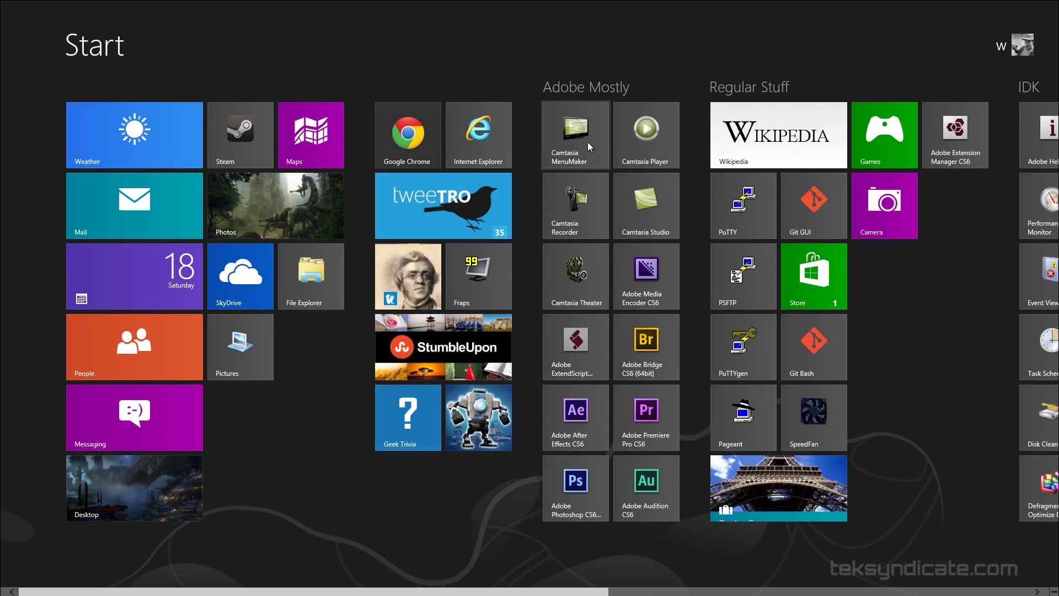
{"action": "left_click_drag", "start_coordinate": [315, 138], "coordinate": [363, 137]}
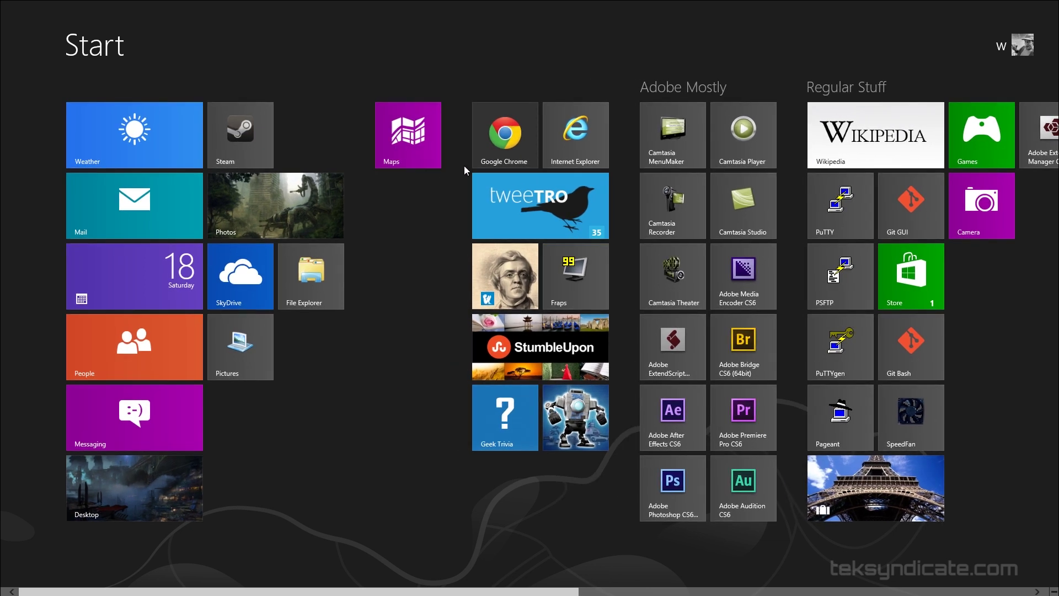
{"action": "left_click_drag", "start_coordinate": [502, 132], "coordinate": [476, 137]}
{"action": "left_click_drag", "start_coordinate": [568, 133], "coordinate": [417, 205]}
{"action": "left_click_drag", "start_coordinate": [604, 131], "coordinate": [607, 117]}
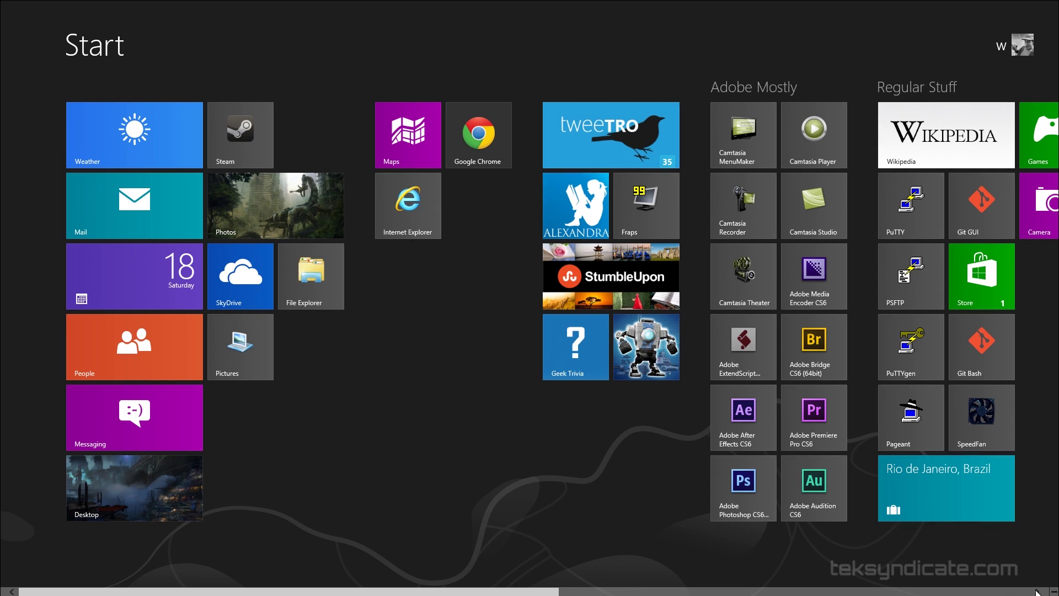
Step: Name the tile group with Maps, Google Chrome and Internet Explorer "Inter Tubes" in the zoomed-out Start screen, and return to the full-size tiles
{"action": "mouse_move", "coordinate": [1056, 591]}
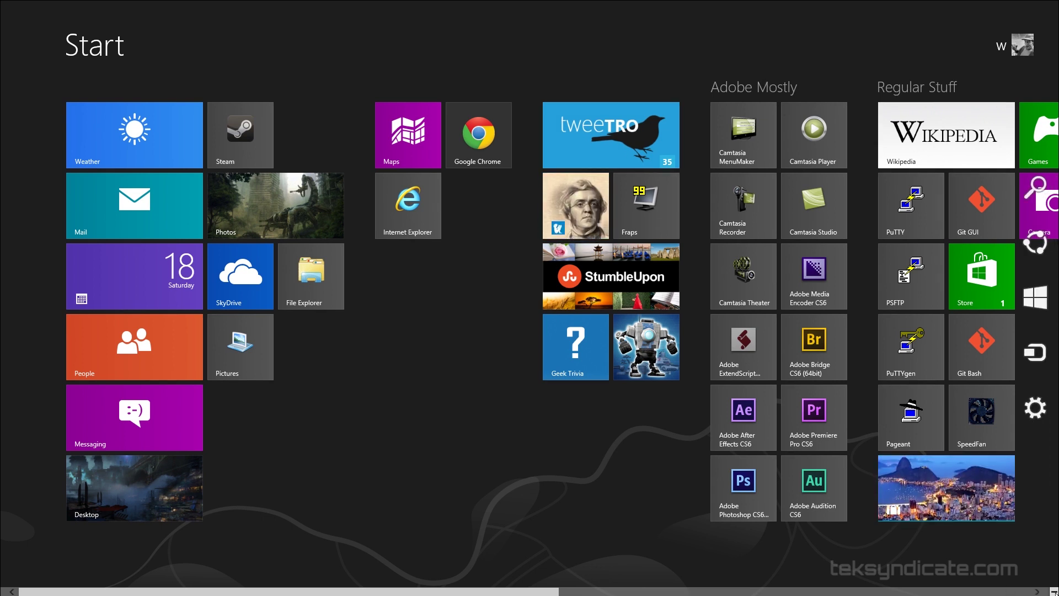
{"action": "left_click", "coordinate": [1054, 591]}
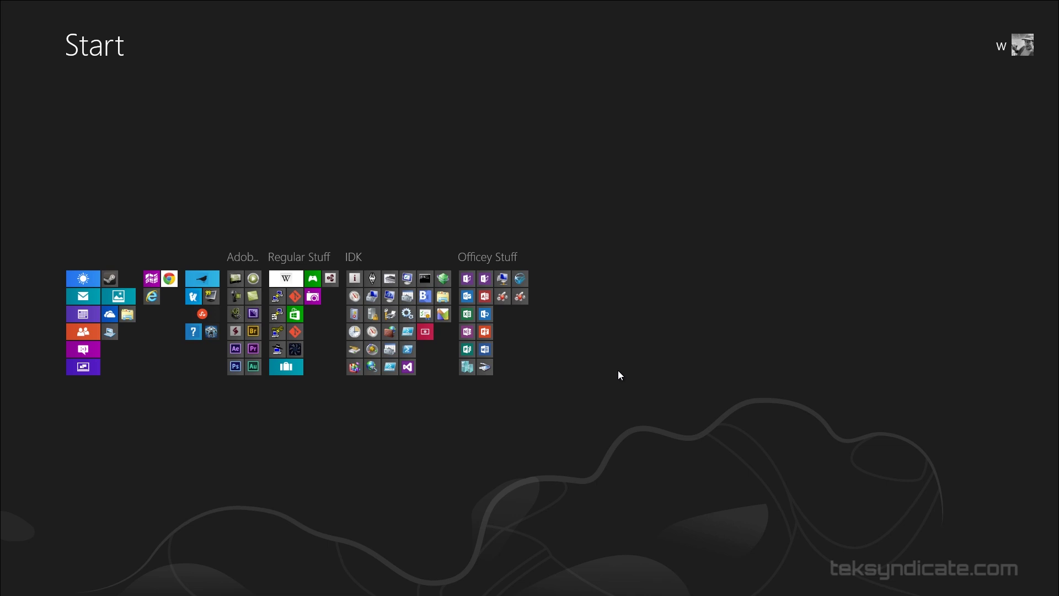
{"action": "right_click", "coordinate": [482, 307]}
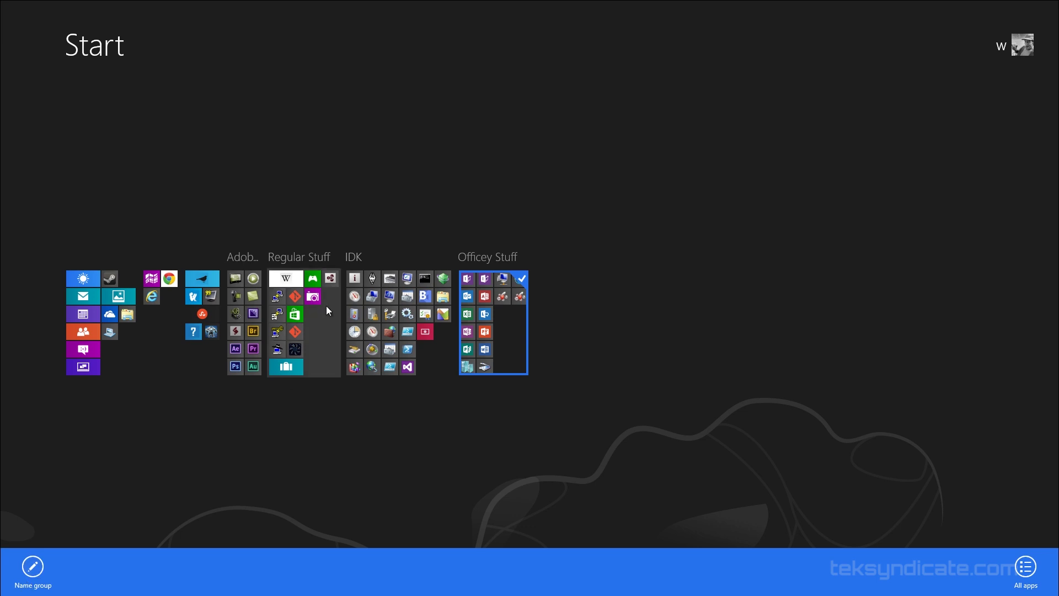
{"action": "right_click", "coordinate": [158, 277]}
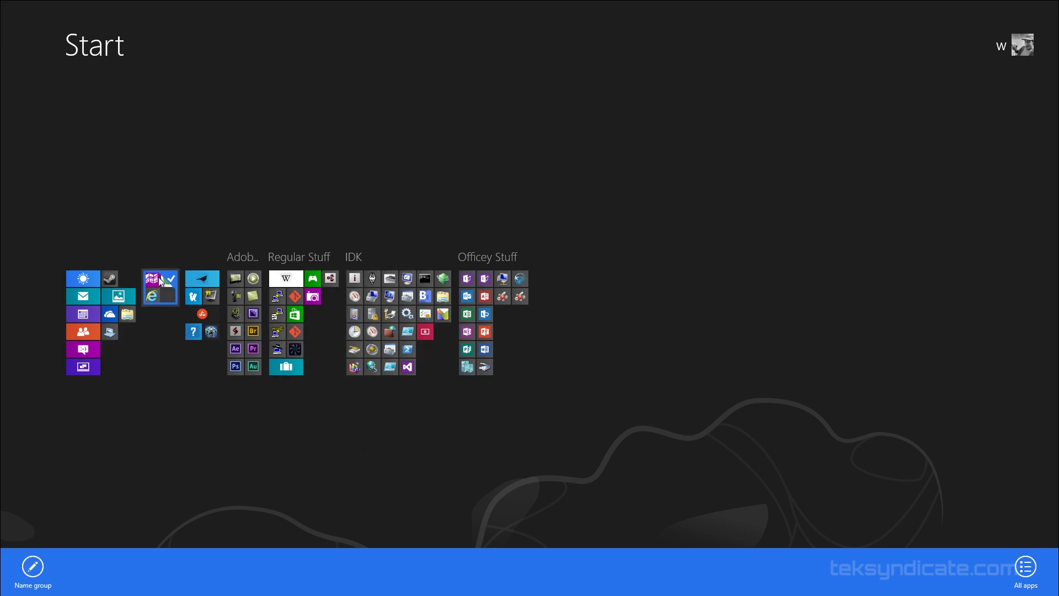
{"action": "left_click", "coordinate": [33, 566]}
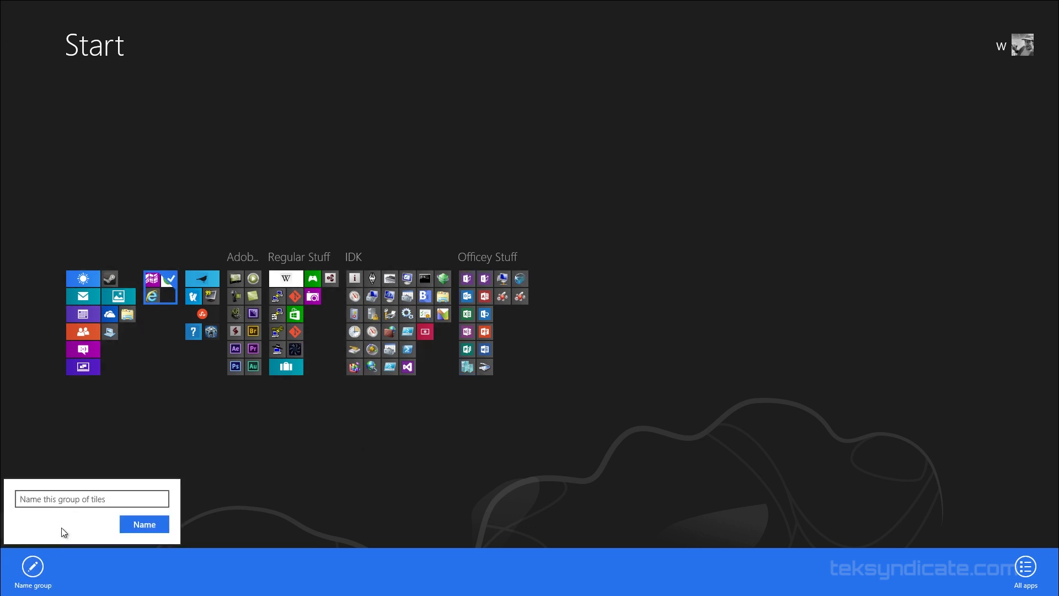
{"action": "type", "text": "Inrt"}
{"action": "key", "text": "Return"}
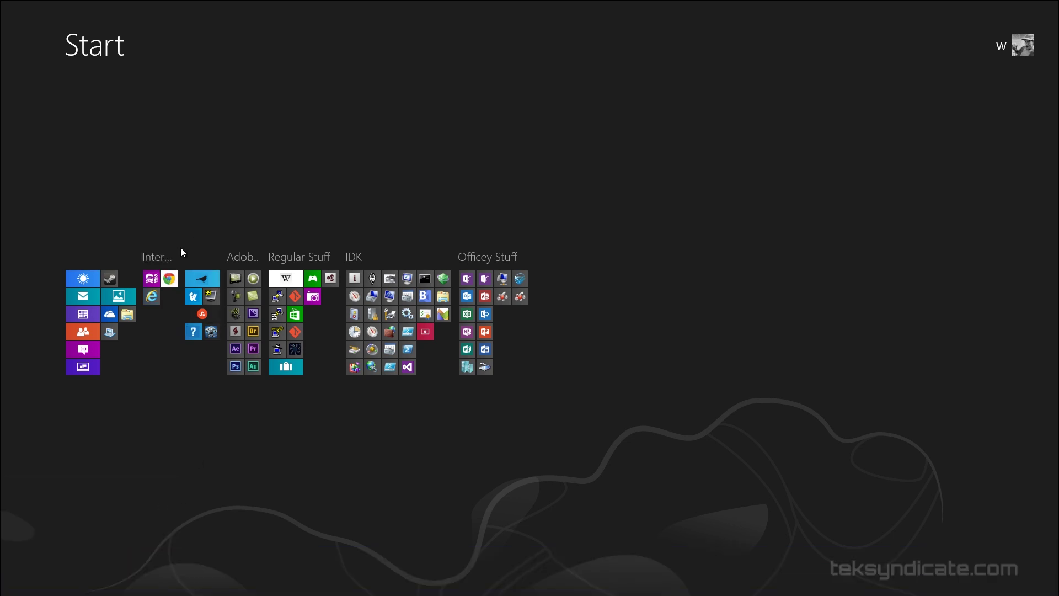
{"action": "left_click", "coordinate": [158, 295]}
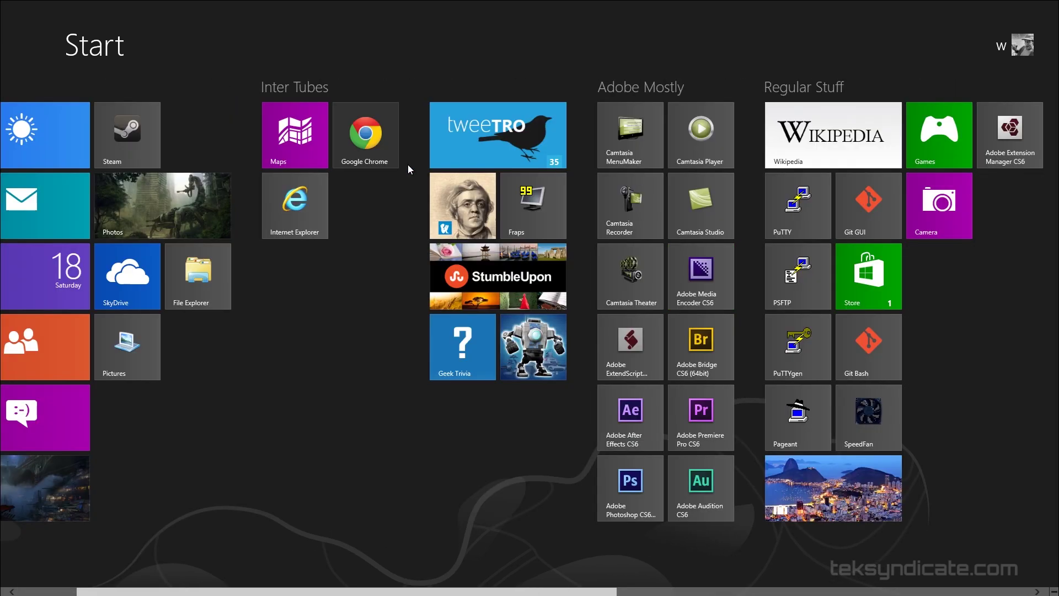
{"action": "scroll", "coordinate": [396, 153], "scroll_direction": "down", "scroll_amount": 5}
{"action": "scroll", "coordinate": [389, 160], "scroll_direction": "up", "scroll_amount": 5}
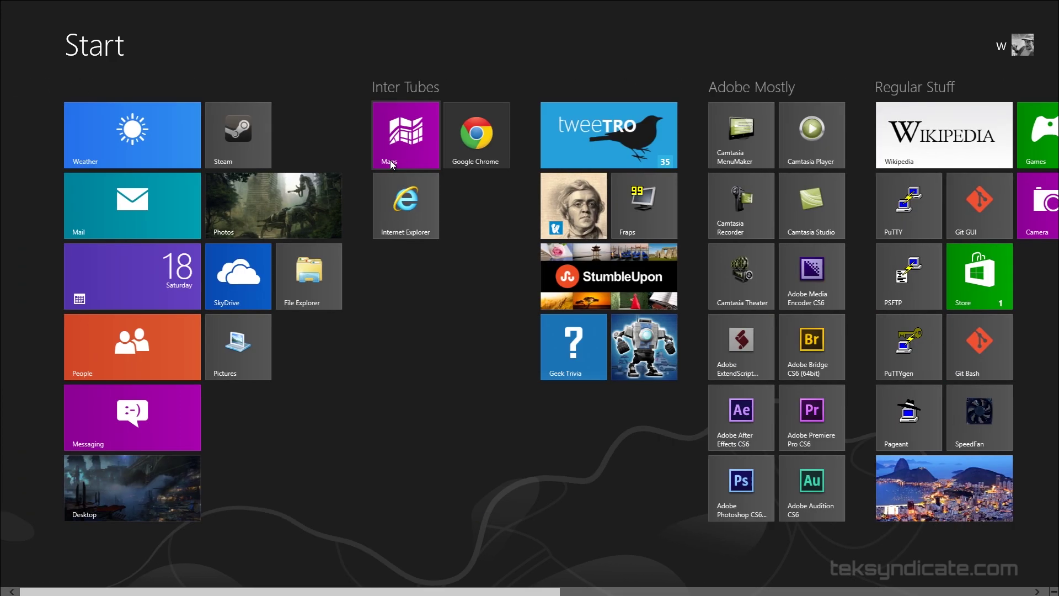
{"action": "scroll", "coordinate": [390, 160], "scroll_direction": "down", "scroll_amount": 4}
{"action": "scroll", "coordinate": [390, 164], "scroll_direction": "up", "scroll_amount": 3}
{"action": "scroll", "coordinate": [389, 164], "scroll_direction": "down", "scroll_amount": 3}
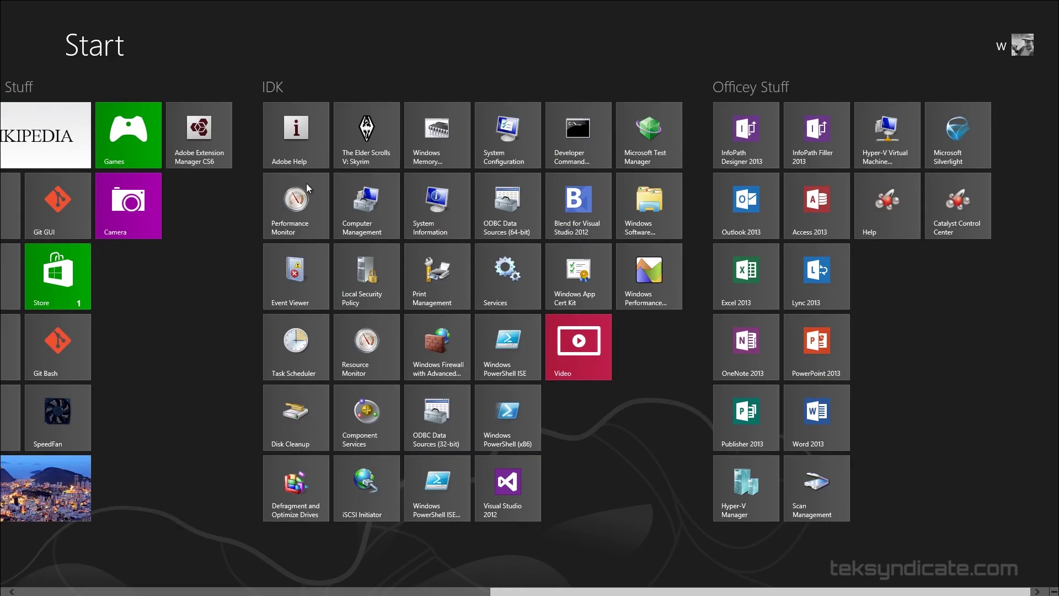
{"action": "scroll", "coordinate": [252, 208], "scroll_direction": "up", "scroll_amount": 5}
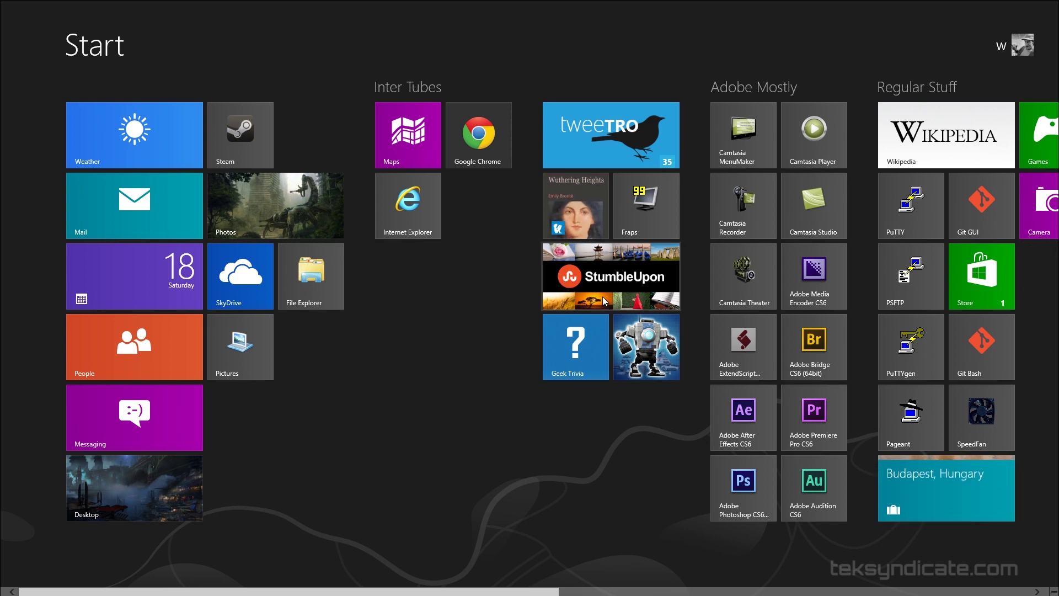
Step: Search the apps for "chrome" with the Search charm
{"action": "key", "text": "super+c"}
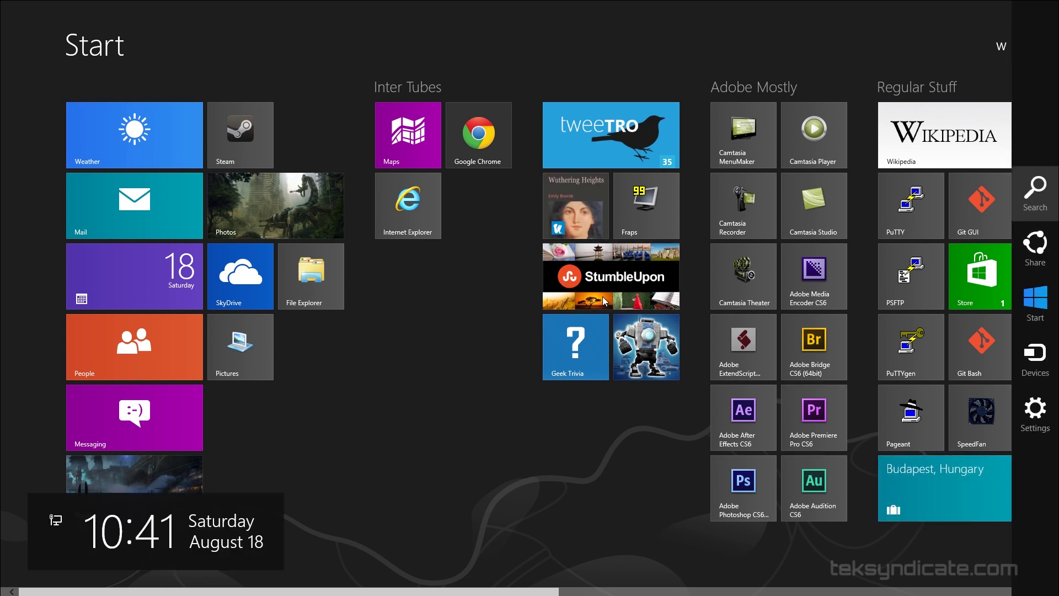
{"action": "left_click", "coordinate": [1048, 199]}
{"action": "type", "text": "chrome"}
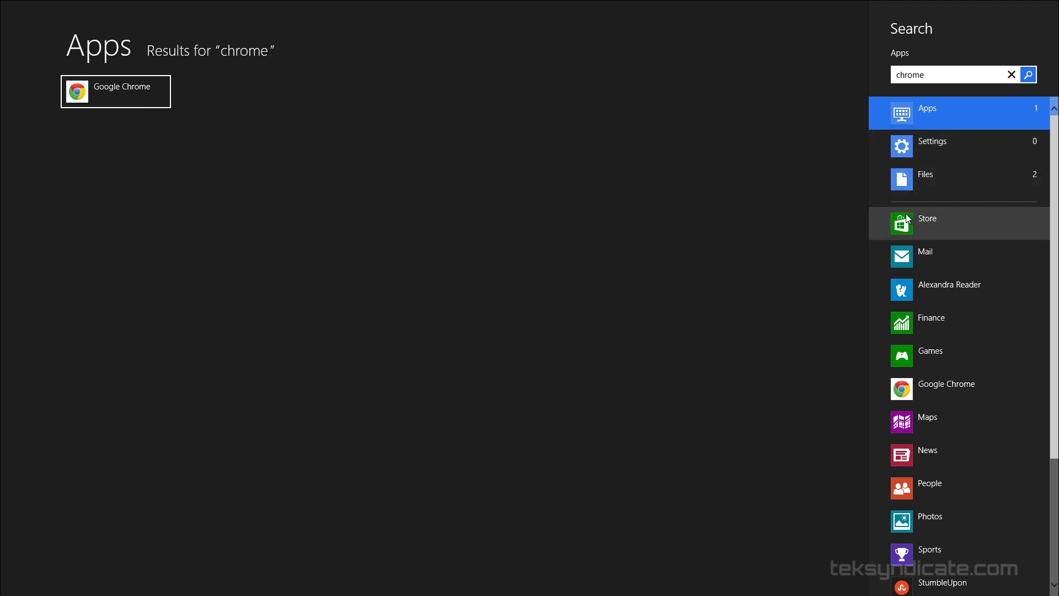
Step: Review the list of searchable apps in the Search charm and launch Google Chrome from the results
{"action": "scroll", "coordinate": [911, 286], "scroll_direction": "down", "scroll_amount": 3}
{"action": "scroll", "coordinate": [910, 286], "scroll_direction": "up", "scroll_amount": 3}
{"action": "scroll", "coordinate": [921, 231], "scroll_direction": "down", "scroll_amount": 3}
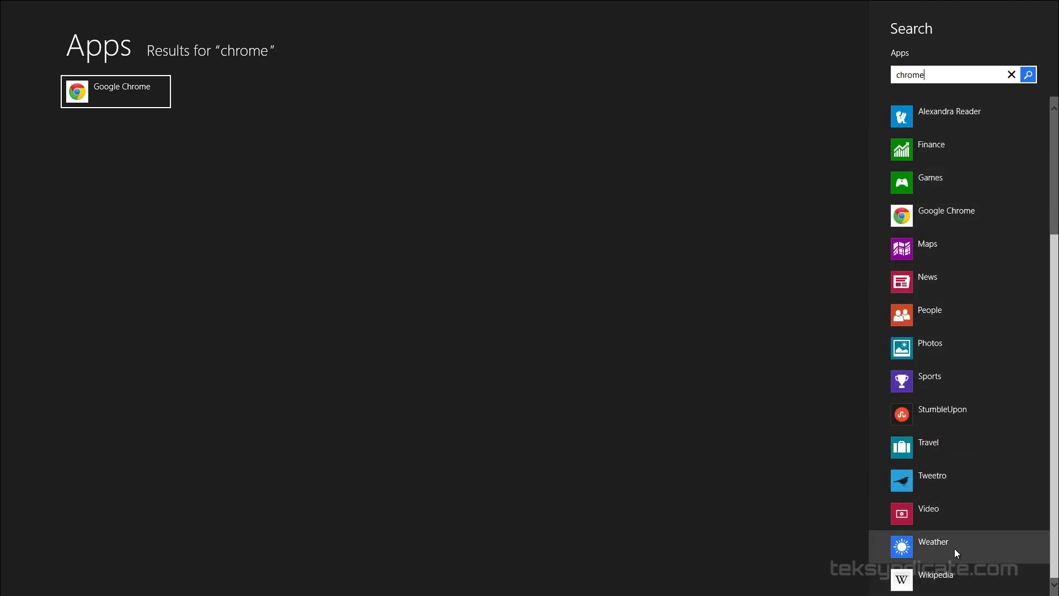
{"action": "scroll", "coordinate": [974, 491], "scroll_direction": "up", "scroll_amount": 3}
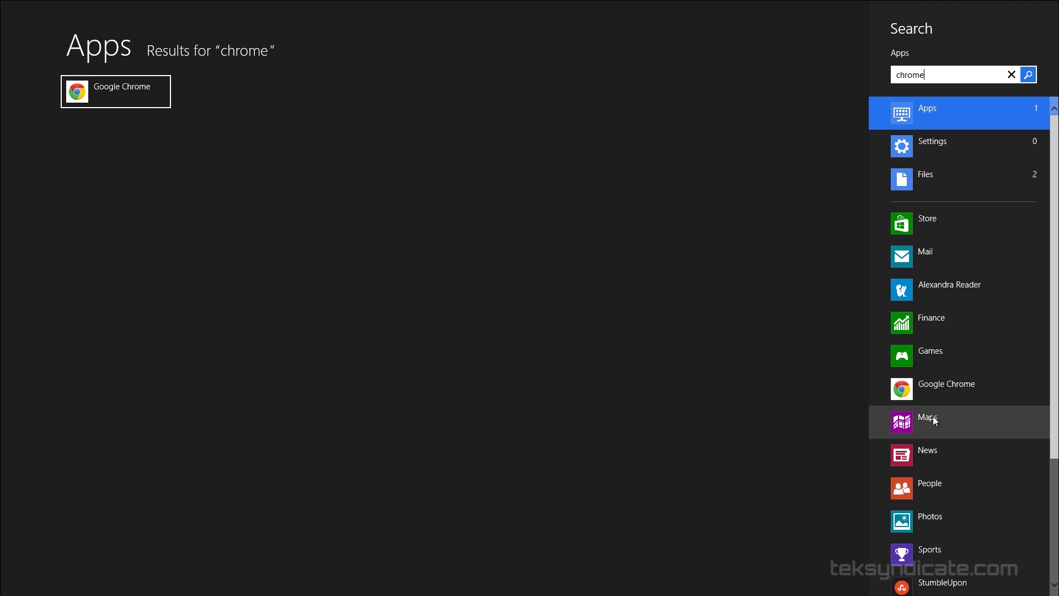
{"action": "scroll", "coordinate": [951, 323], "scroll_direction": "down", "scroll_amount": 1}
{"action": "scroll", "coordinate": [958, 316], "scroll_direction": "up", "scroll_amount": 1}
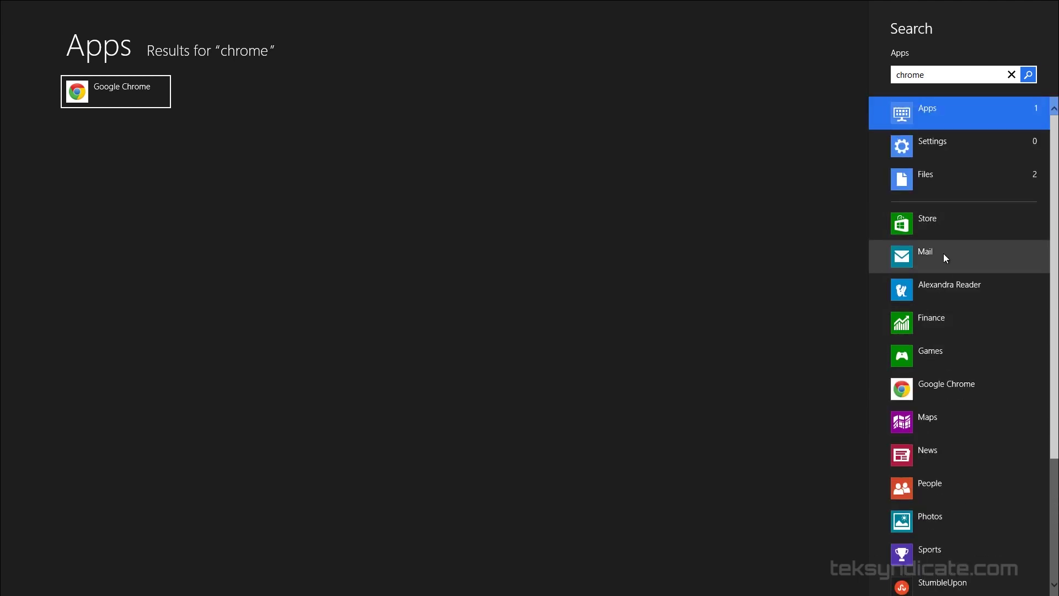
{"action": "scroll", "coordinate": [960, 323], "scroll_direction": "down", "scroll_amount": 3}
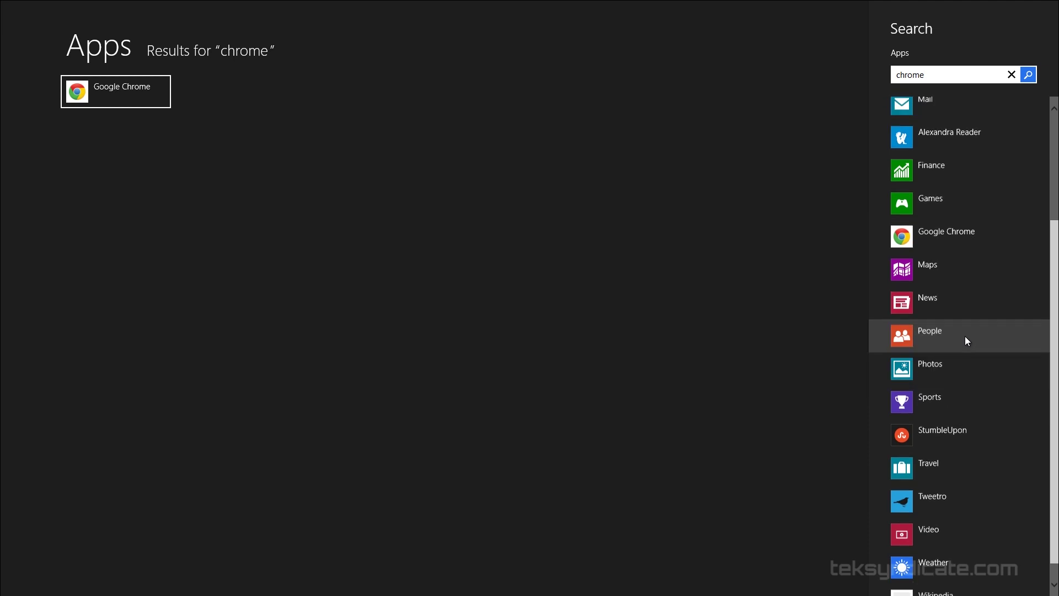
{"action": "scroll", "coordinate": [965, 336], "scroll_direction": "up", "scroll_amount": 3}
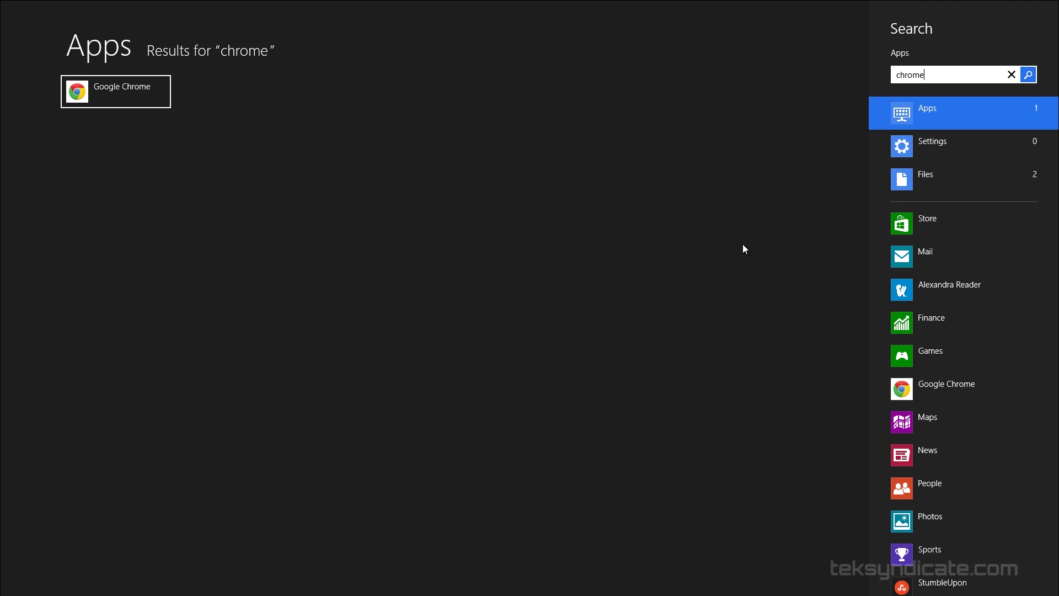
{"action": "key", "text": "Return"}
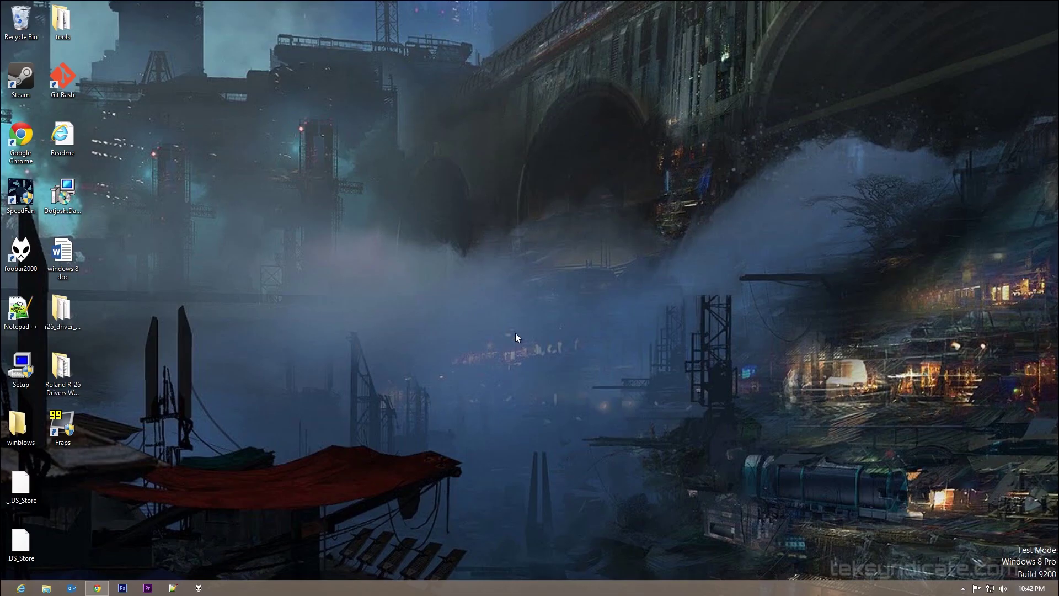
Step: Reopen the app search from the desktop, search for "chrome" again and launch Google Chrome
{"action": "key", "text": "super"}
{"action": "key", "text": "super"}
{"action": "key", "text": "super+q"}
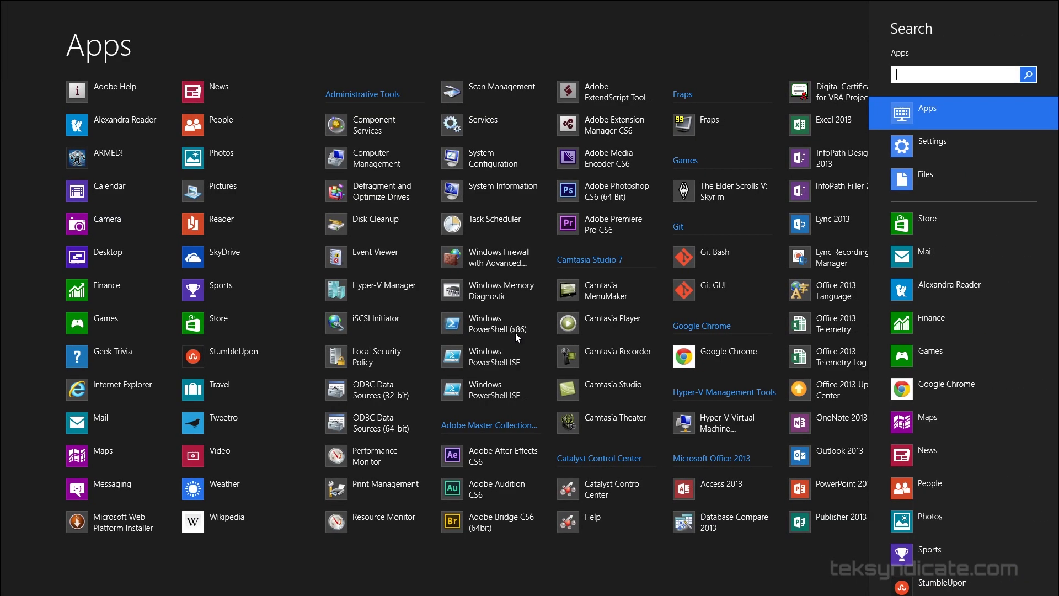
{"action": "type", "text": "chrome"}
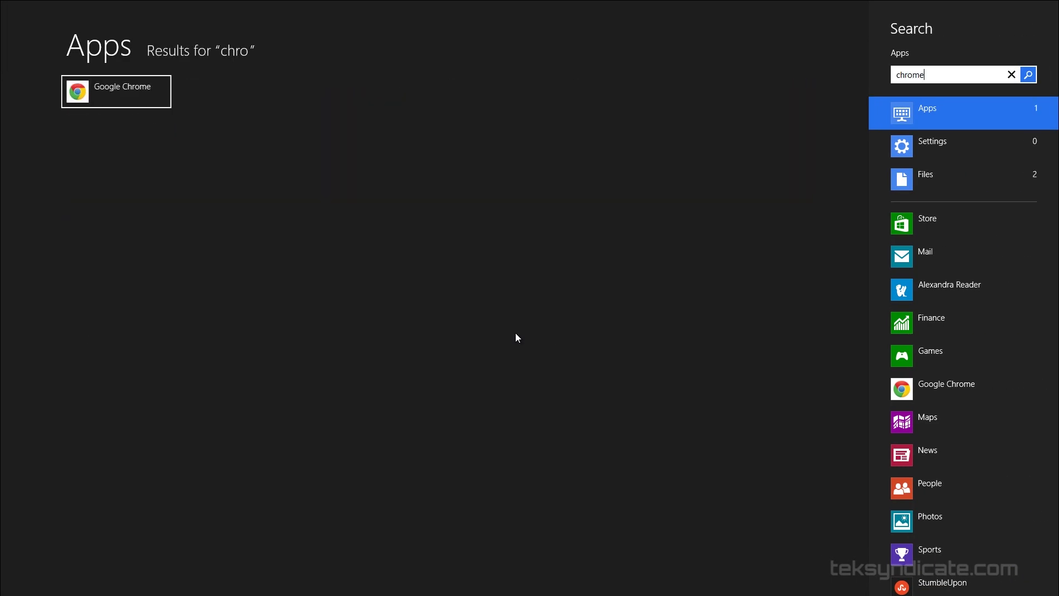
{"action": "key", "text": "Return"}
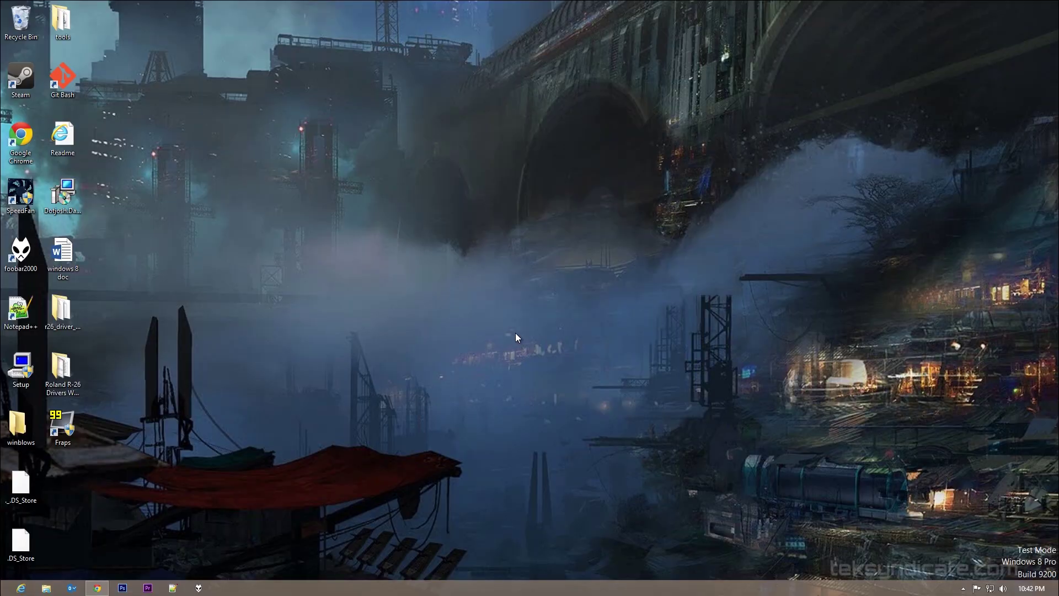
Step: Search the system settings for "printer" from the desktop, and leave the search
{"action": "key", "text": "super+w"}
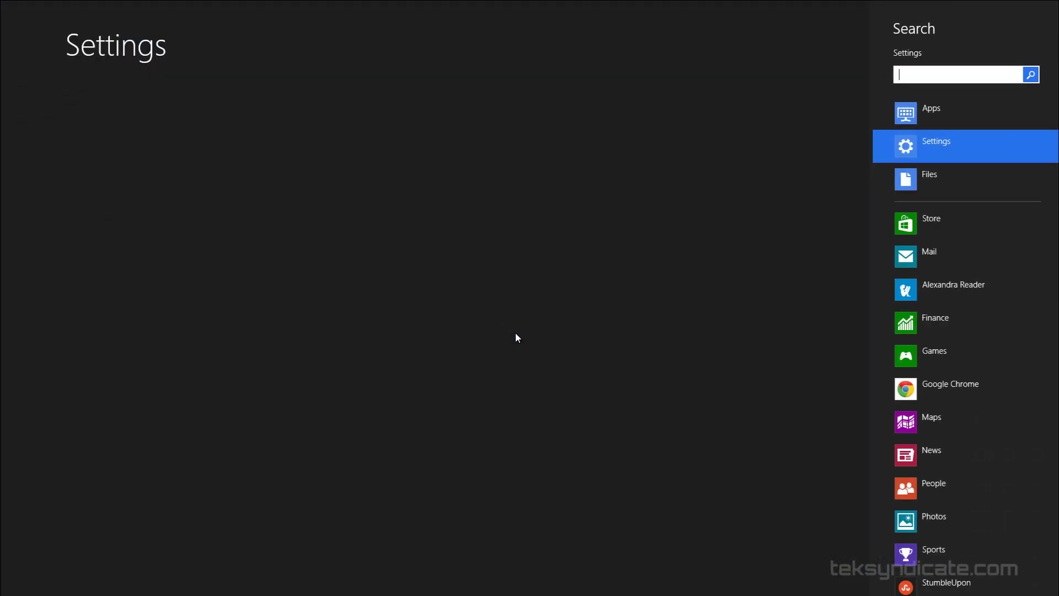
{"action": "type", "text": "printer"}
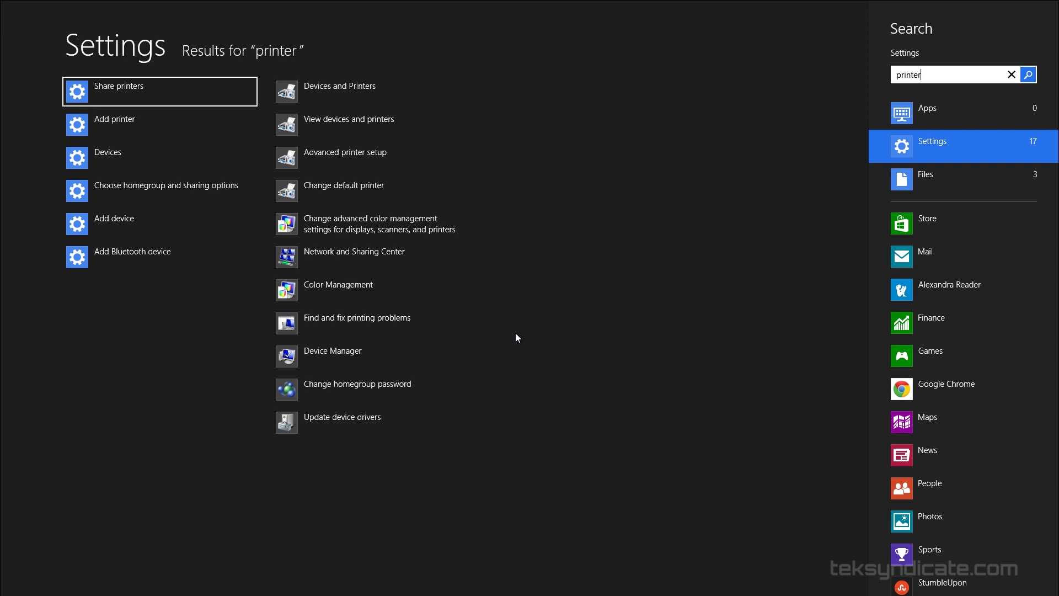
{"action": "key", "text": "Escape"}
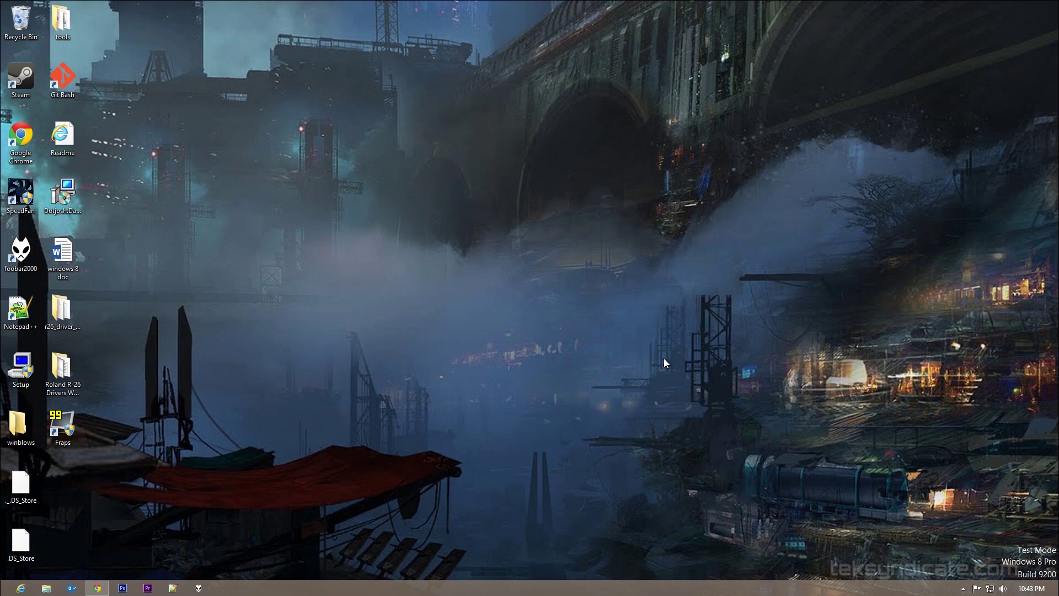
Step: Search the files for "a" and filter the results by Documents, Pictures and Other in turn
{"action": "key", "text": "super+f"}
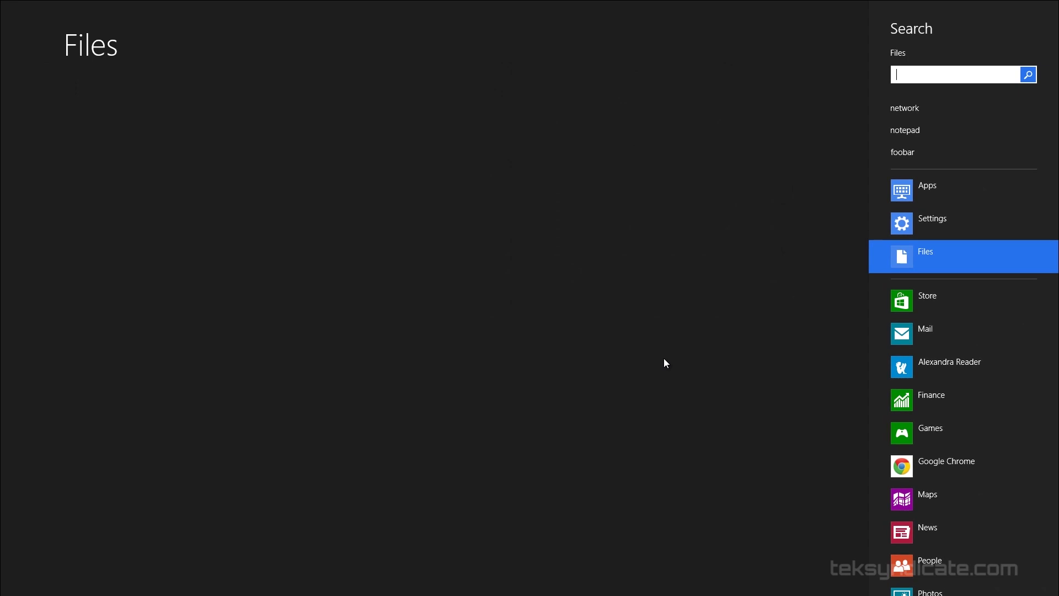
{"action": "type", "text": "a"}
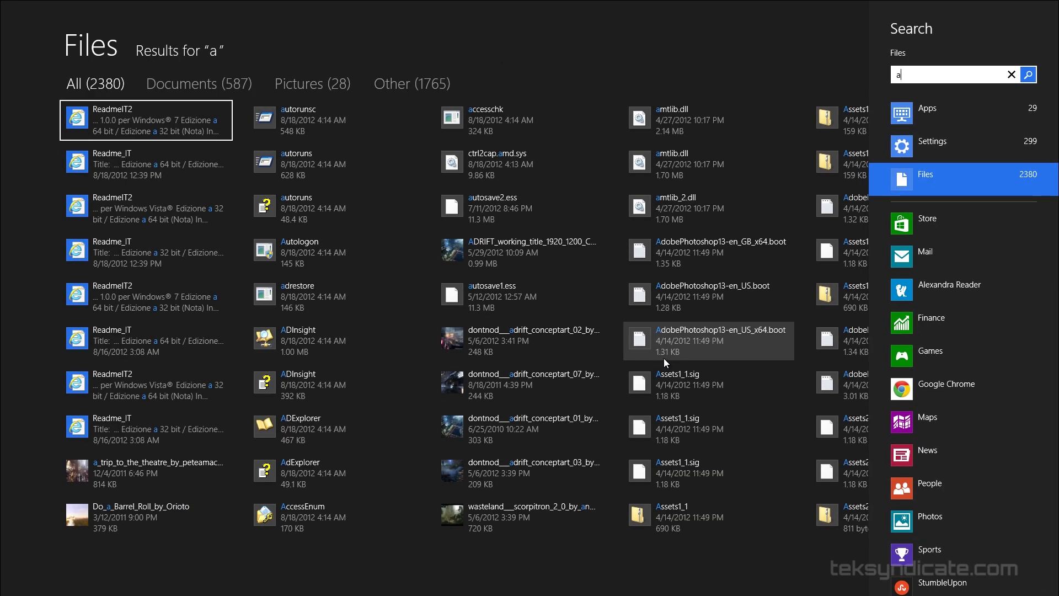
{"action": "left_click", "coordinate": [179, 82]}
{"action": "left_click", "coordinate": [309, 81]}
{"action": "left_click", "coordinate": [385, 83]}
Step: Pin Adobe Photoshop CS6 (64 Bit) from the list of all apps to both the Start screen and the taskbar
{"action": "key", "text": "super"}
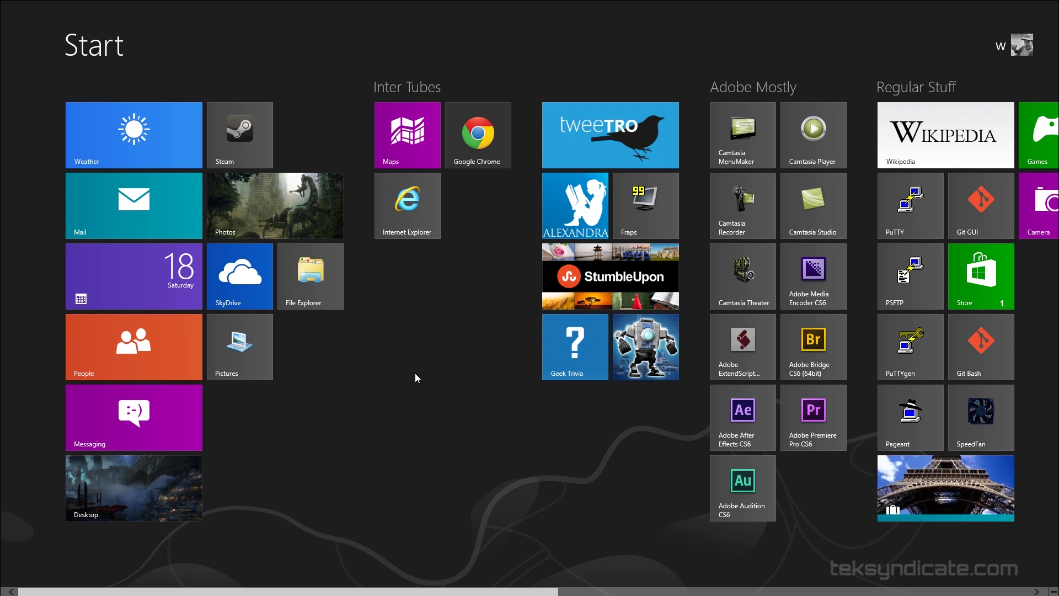
{"action": "key", "text": "ctrl+Tab"}
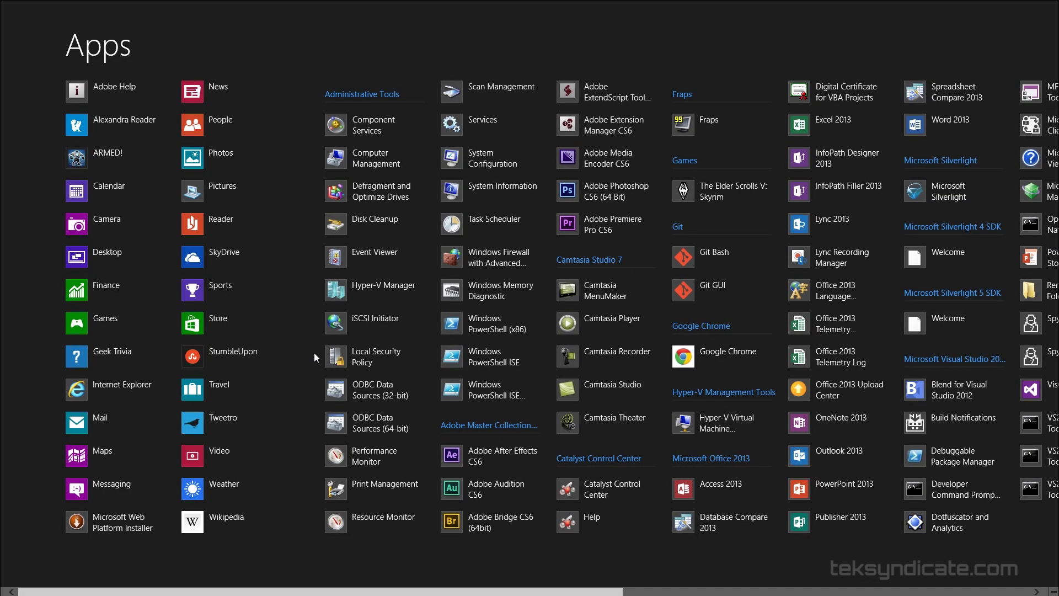
{"action": "scroll", "coordinate": [432, 326], "scroll_direction": "down", "scroll_amount": 5}
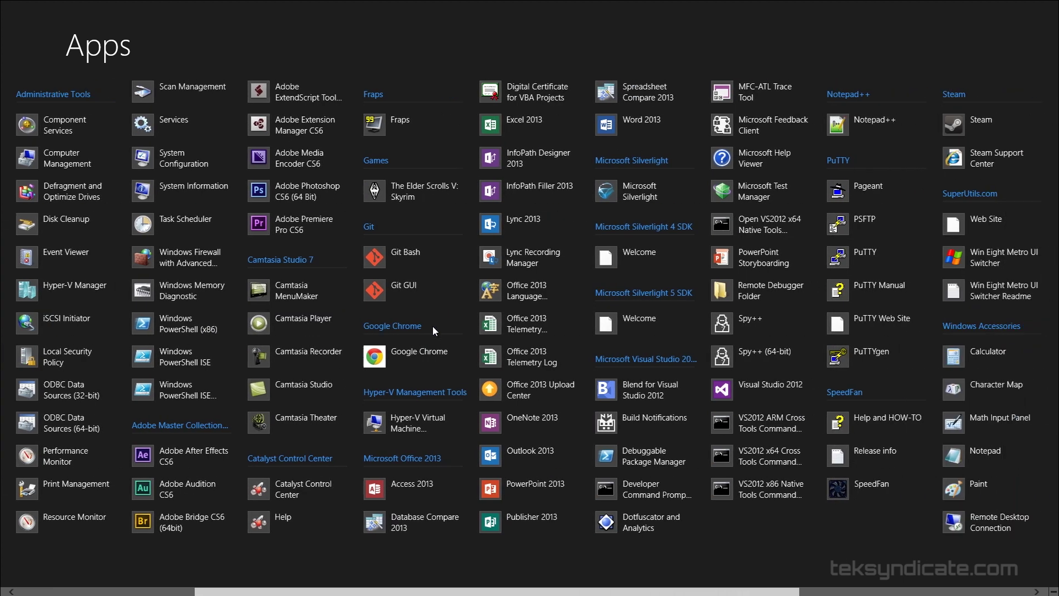
{"action": "scroll", "coordinate": [432, 326], "scroll_direction": "up", "scroll_amount": 4}
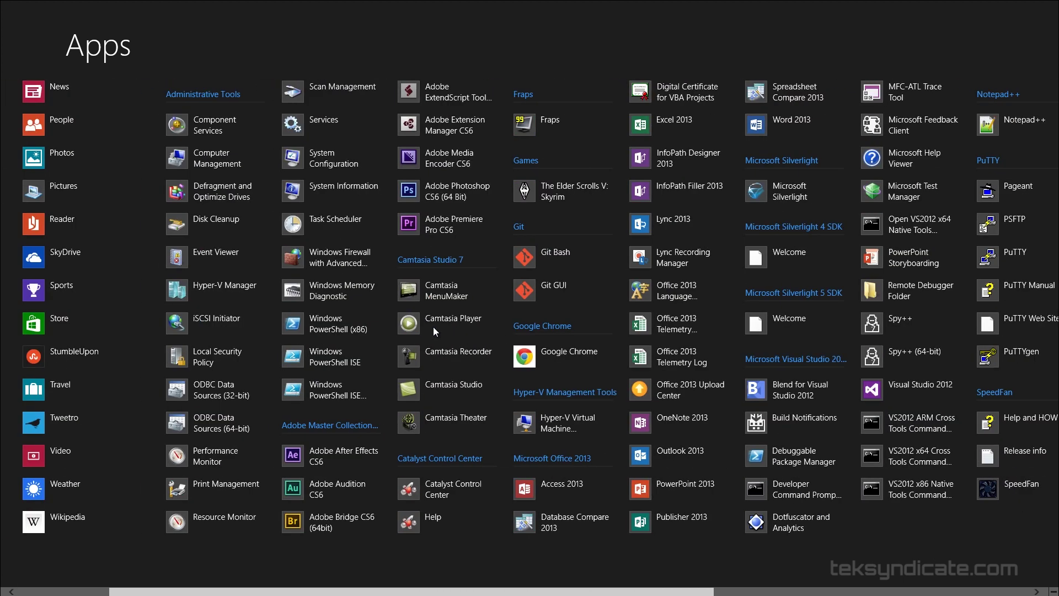
{"action": "right_click", "coordinate": [436, 191]}
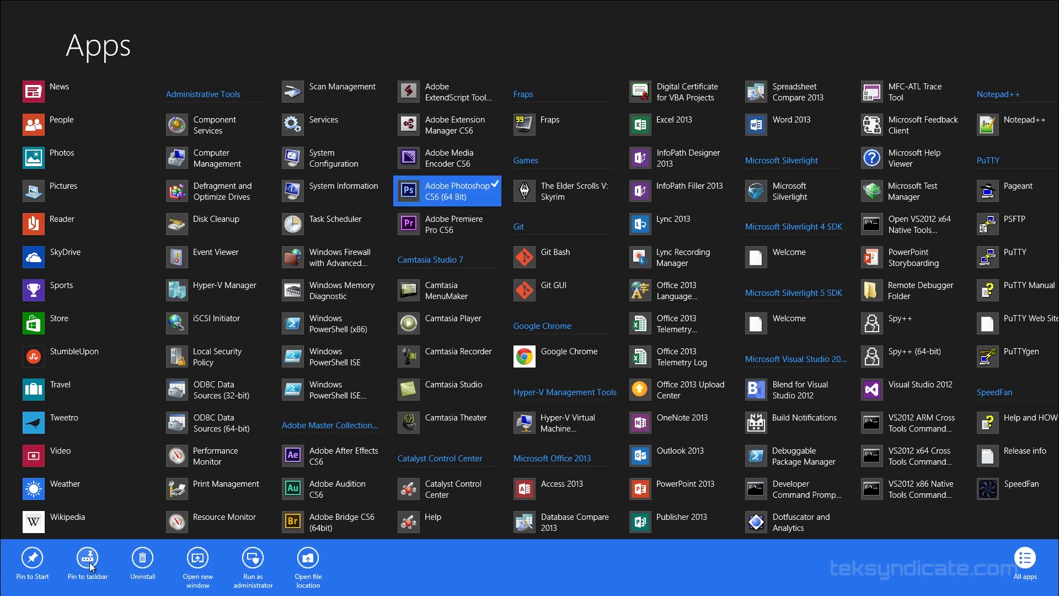
{"action": "left_click", "coordinate": [32, 559]}
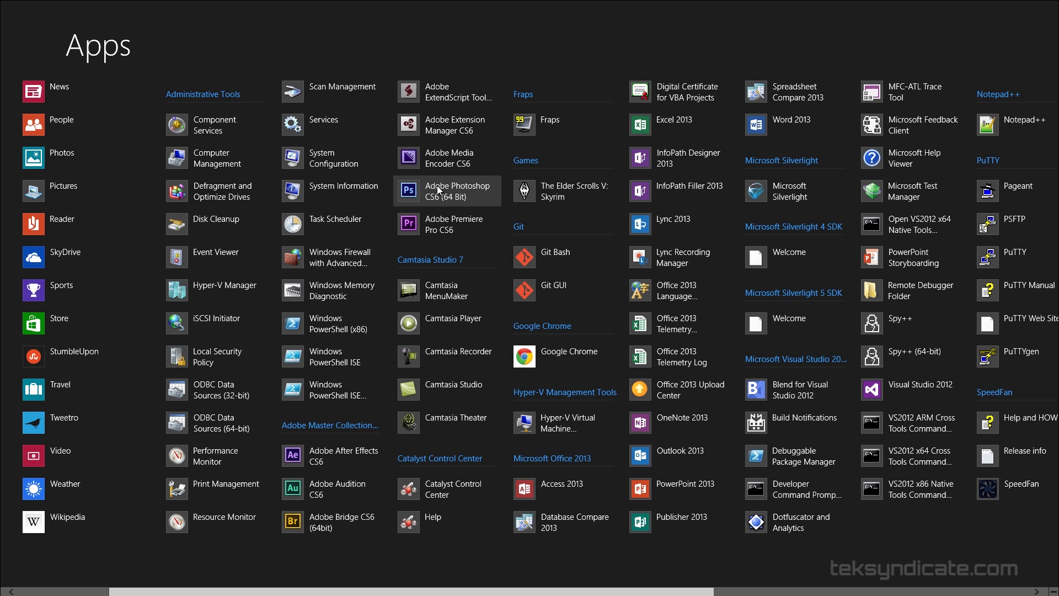
{"action": "right_click", "coordinate": [437, 186]}
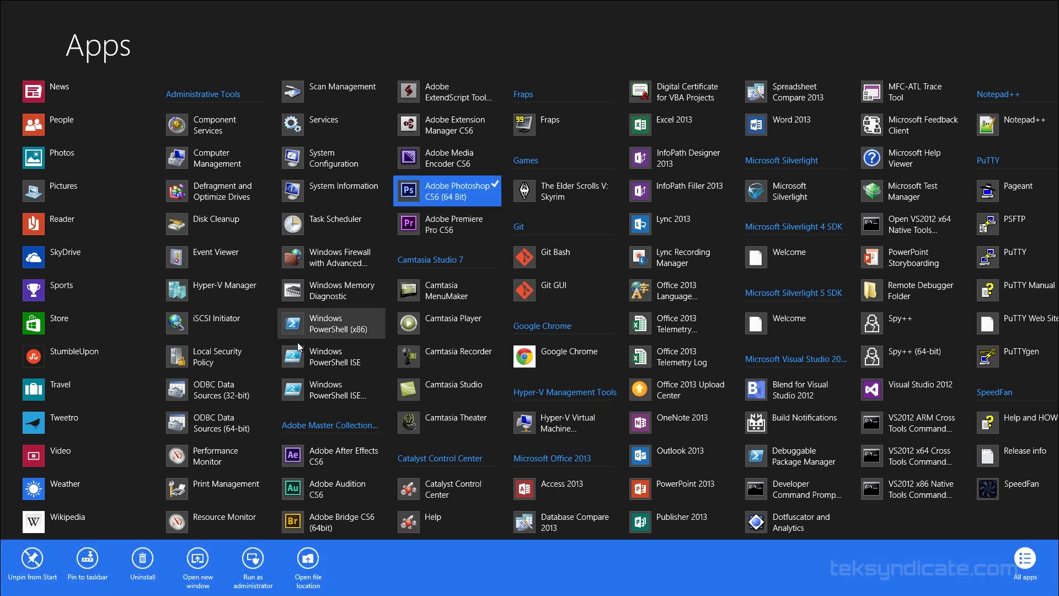
{"action": "left_click", "coordinate": [88, 564]}
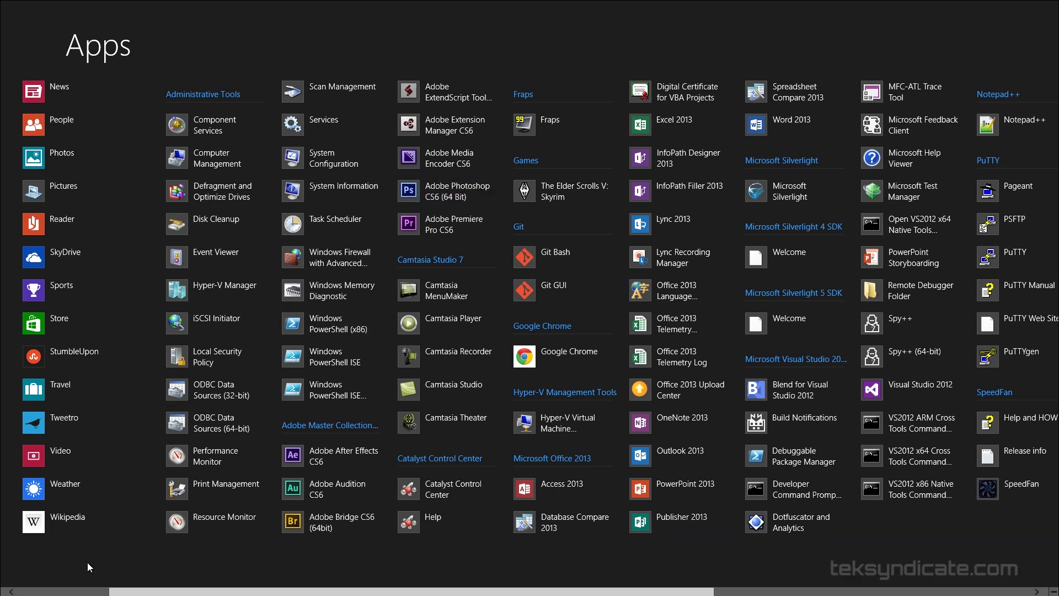
Step: Move the Photoshop tile into the Adobe Mostly group, and reorder the desktop taskbar so Photoshop sits just before Google Chrome
{"action": "key", "text": "super"}
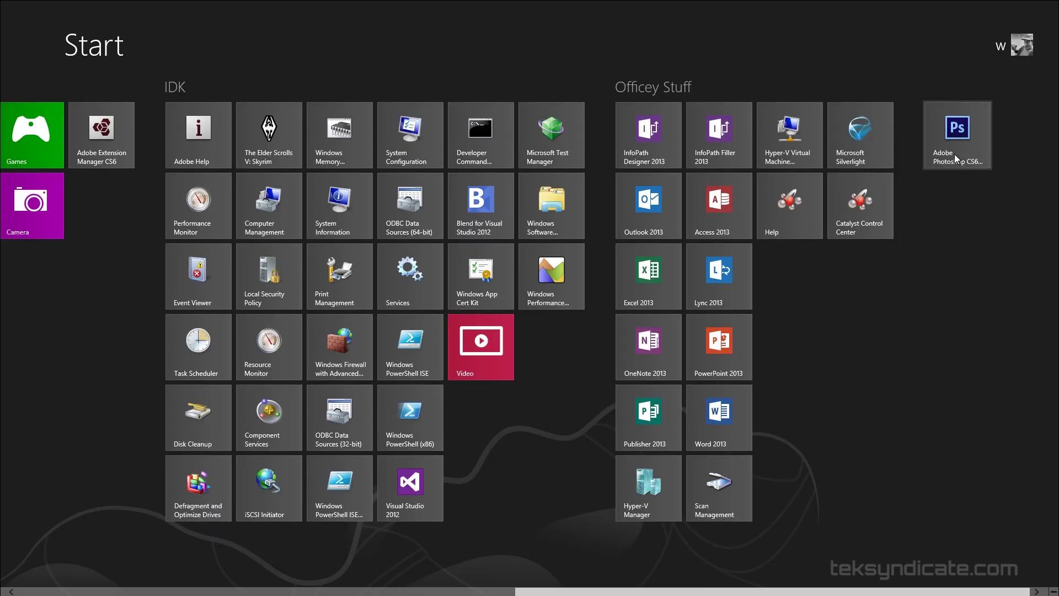
{"action": "left_click_drag", "start_coordinate": [963, 146], "coordinate": [609, 224]}
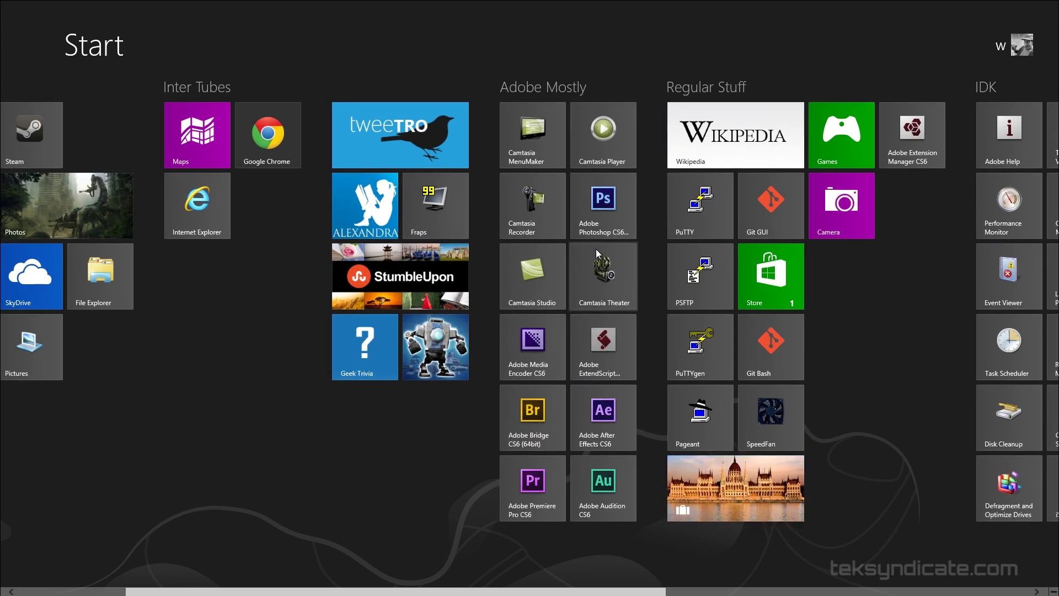
{"action": "key", "text": "super"}
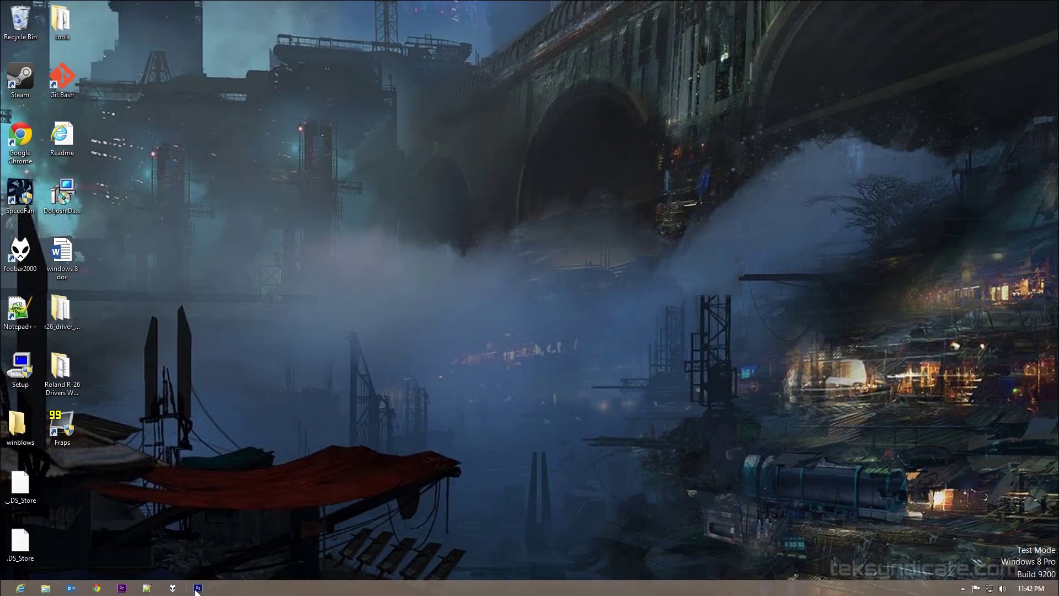
{"action": "left_click_drag", "start_coordinate": [171, 589], "coordinate": [96, 588]}
Step: Open the Run dialog and the System information window from the desktop
{"action": "right_click", "coordinate": [6, 590]}
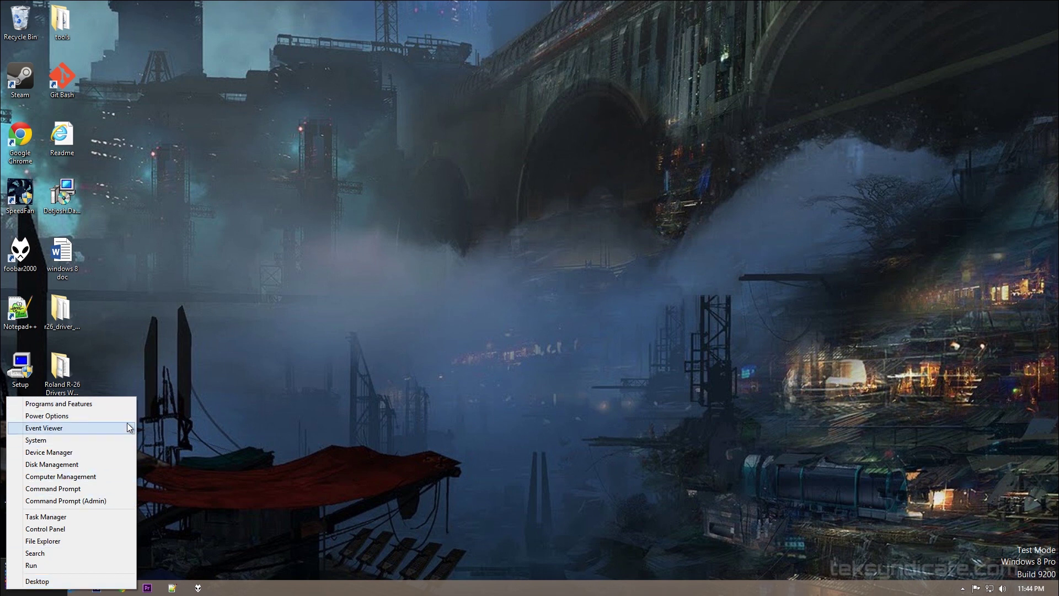
{"action": "left_click", "coordinate": [114, 566]}
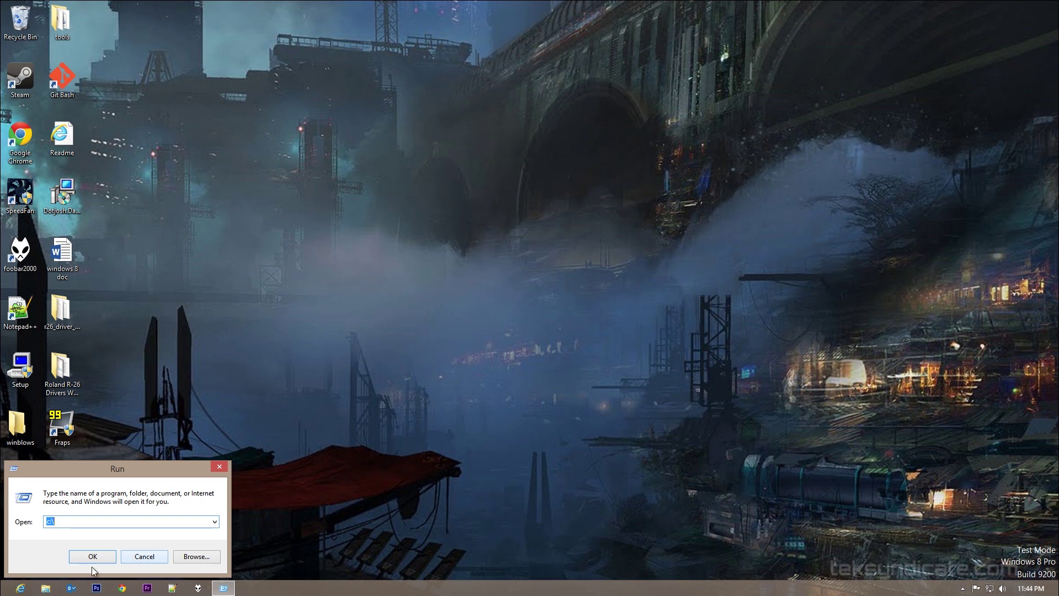
{"action": "key", "text": "super+x"}
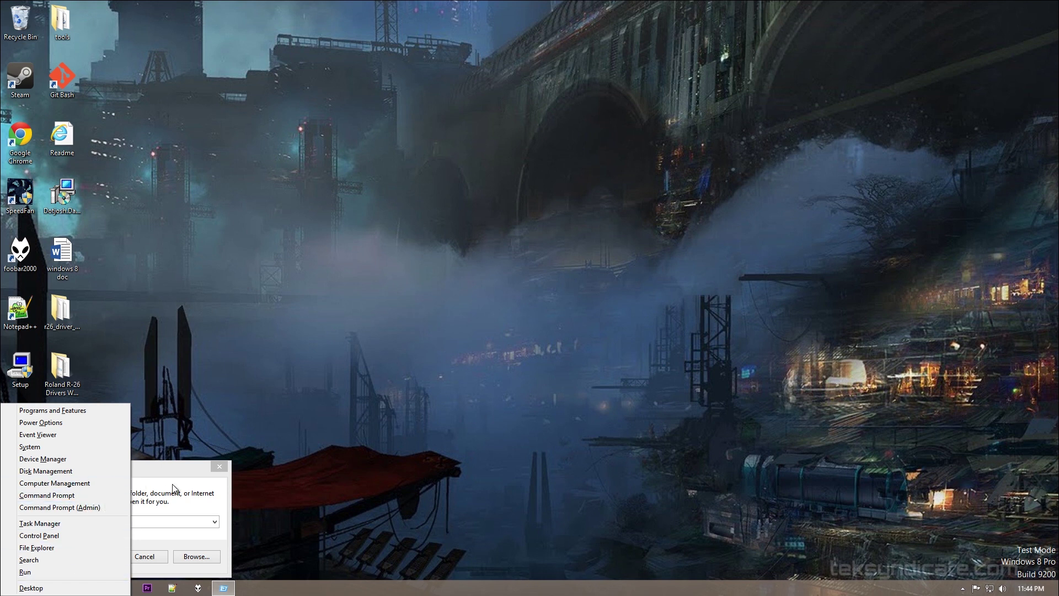
{"action": "left_click", "coordinate": [74, 446]}
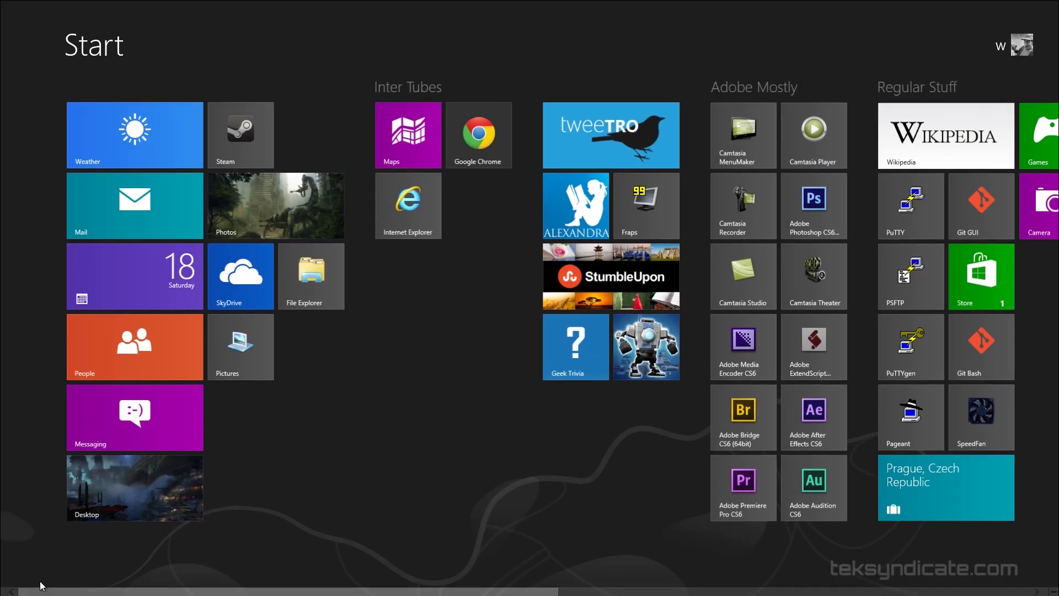
Step: Open Tweetro from the Start screen, look over its timeline, close it and look through the Start screen's tile groups
{"action": "scroll", "coordinate": [511, 247], "scroll_direction": "down", "scroll_amount": 2}
{"action": "scroll", "coordinate": [516, 243], "scroll_direction": "up", "scroll_amount": 2}
{"action": "left_click", "coordinate": [575, 163]}
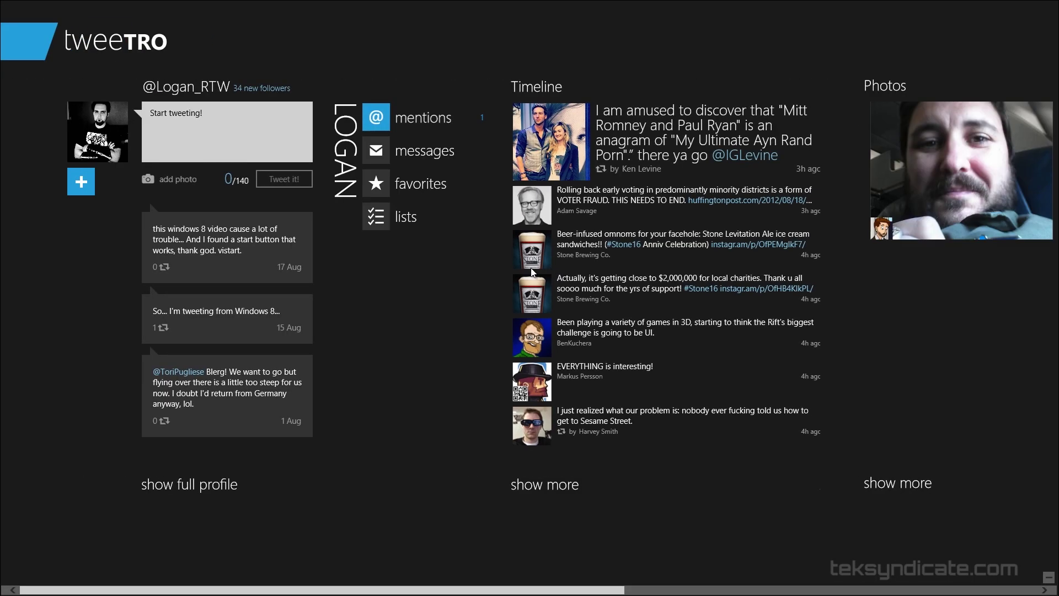
{"action": "scroll", "coordinate": [535, 264], "scroll_direction": "down", "scroll_amount": 3}
{"action": "scroll", "coordinate": [535, 263], "scroll_direction": "up", "scroll_amount": 3}
{"action": "left_click_drag", "start_coordinate": [558, 5], "coordinate": [549, 595]}
{"action": "scroll", "coordinate": [454, 366], "scroll_direction": "down", "scroll_amount": 5}
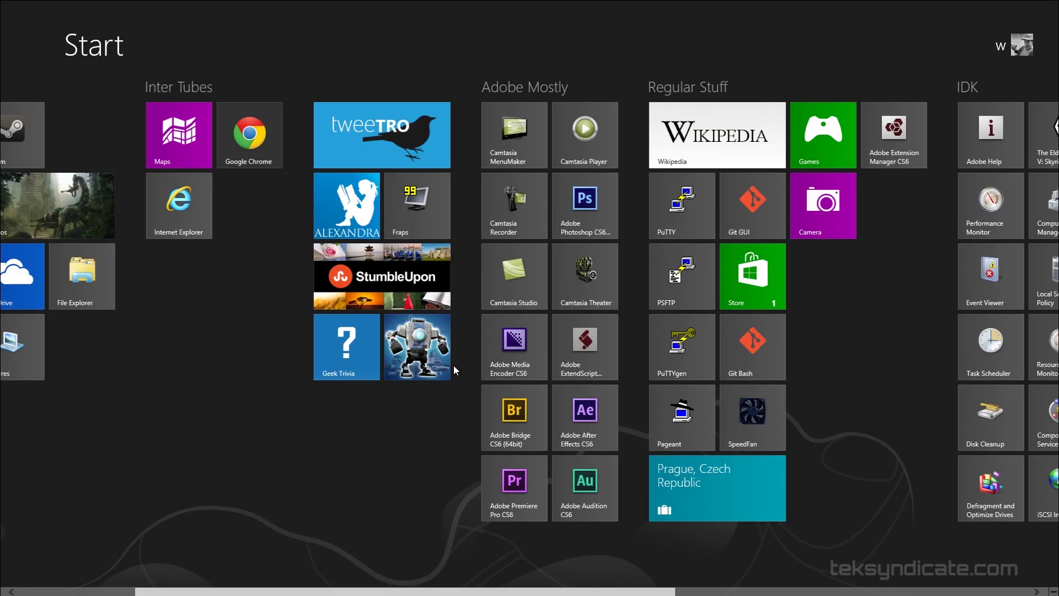
{"action": "scroll", "coordinate": [452, 366], "scroll_direction": "up", "scroll_amount": 5}
{"action": "scroll", "coordinate": [449, 371], "scroll_direction": "down", "scroll_amount": 5}
{"action": "scroll", "coordinate": [450, 370], "scroll_direction": "up", "scroll_amount": 5}
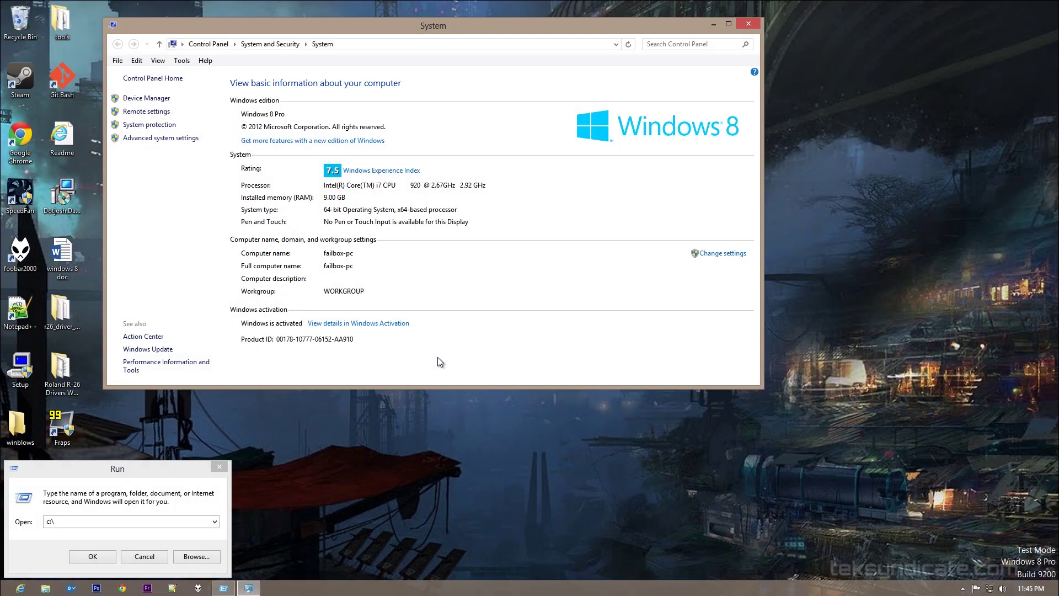
Step: Reposition the System window slightly and open the Performance Options from the advanced system settings
{"action": "key", "text": "super+x"}
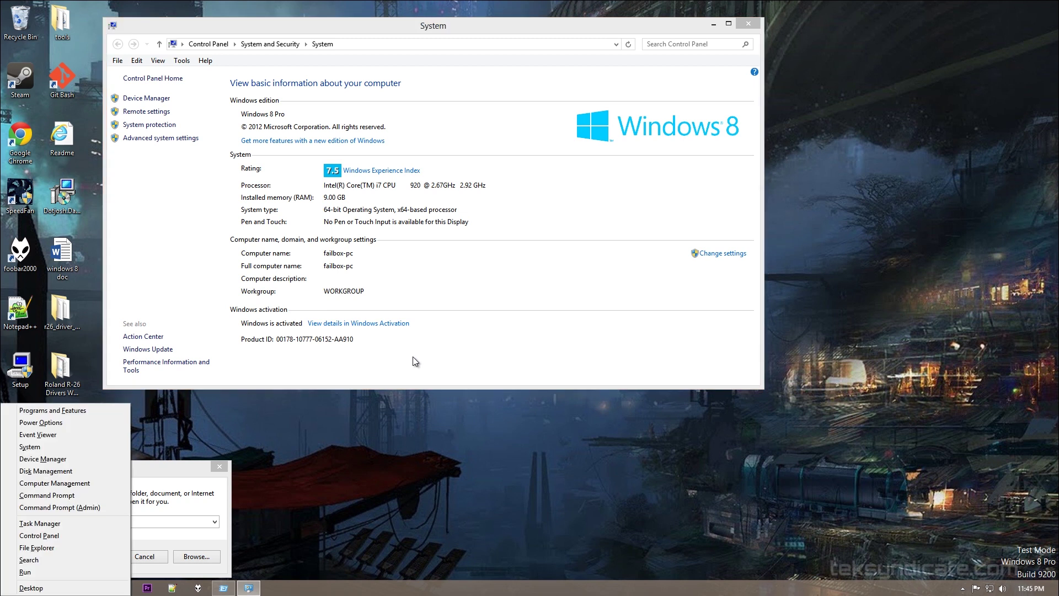
{"action": "left_click", "coordinate": [42, 451]}
{"action": "left_click_drag", "start_coordinate": [310, 32], "coordinate": [330, 33]}
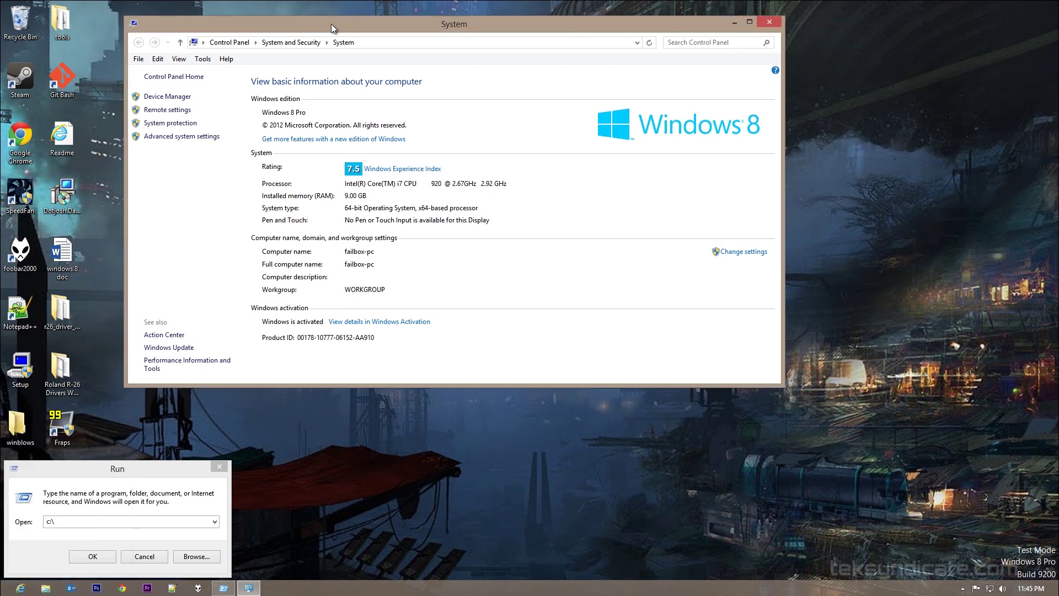
{"action": "left_click", "coordinate": [179, 139]}
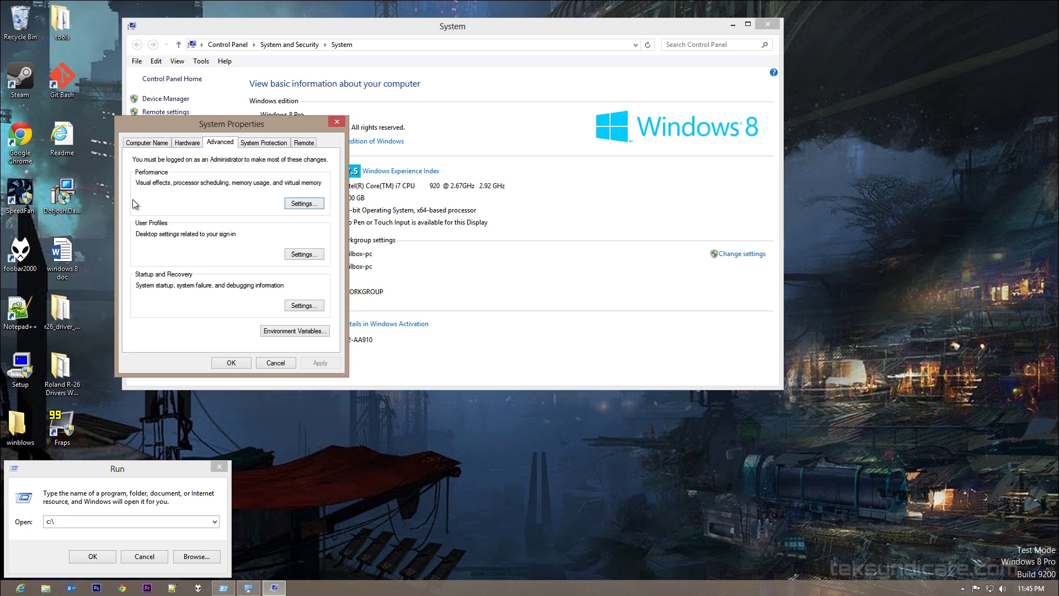
{"action": "left_click", "coordinate": [293, 204]}
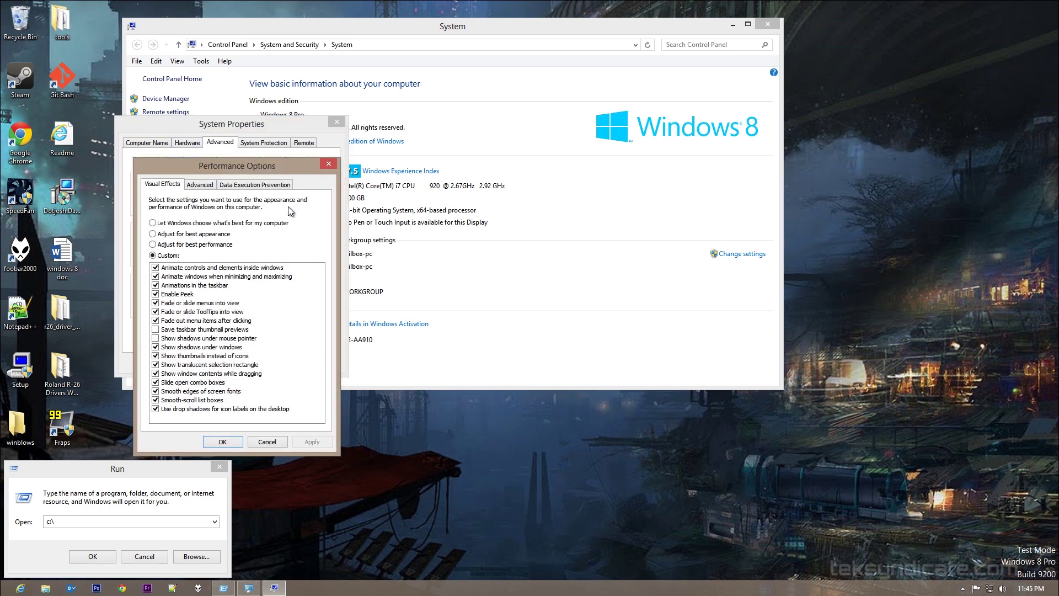
Step: Turn off the control, window and taskbar animations, Peek, and the menu and ToolTip fade or slide effects, apply, and close all open windows
{"action": "left_click", "coordinate": [246, 269]}
{"action": "left_click", "coordinate": [248, 277]}
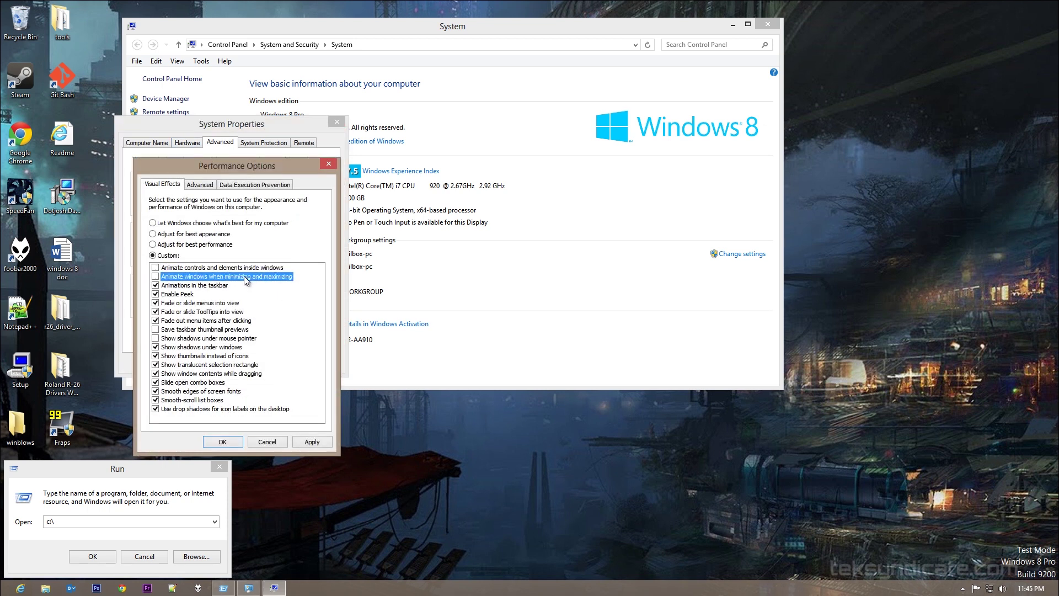
{"action": "left_click", "coordinate": [211, 286]}
{"action": "left_click", "coordinate": [194, 295]}
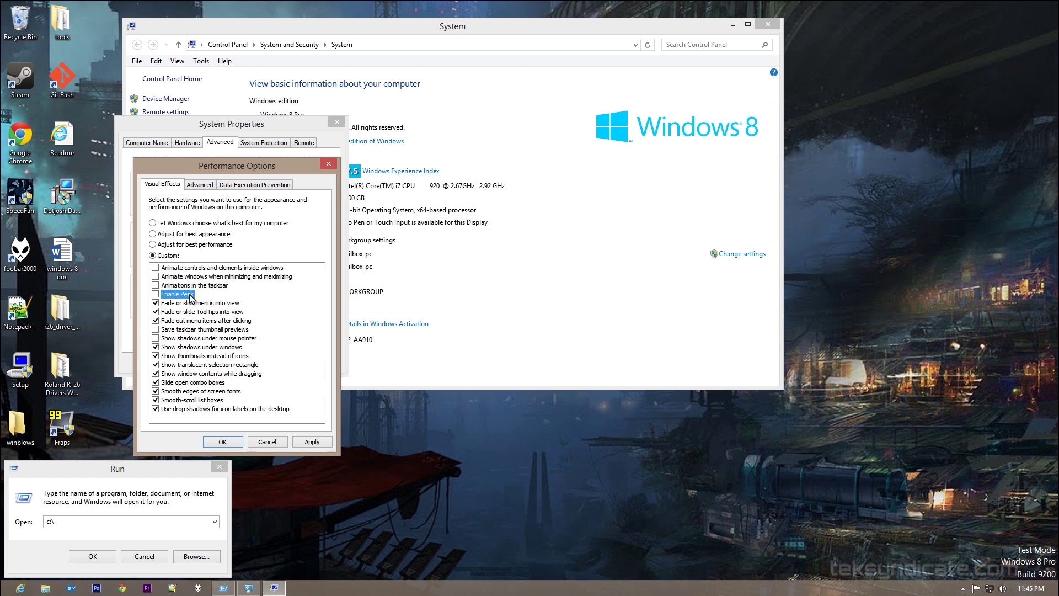
{"action": "left_click", "coordinate": [201, 303]}
{"action": "left_click", "coordinate": [206, 312]}
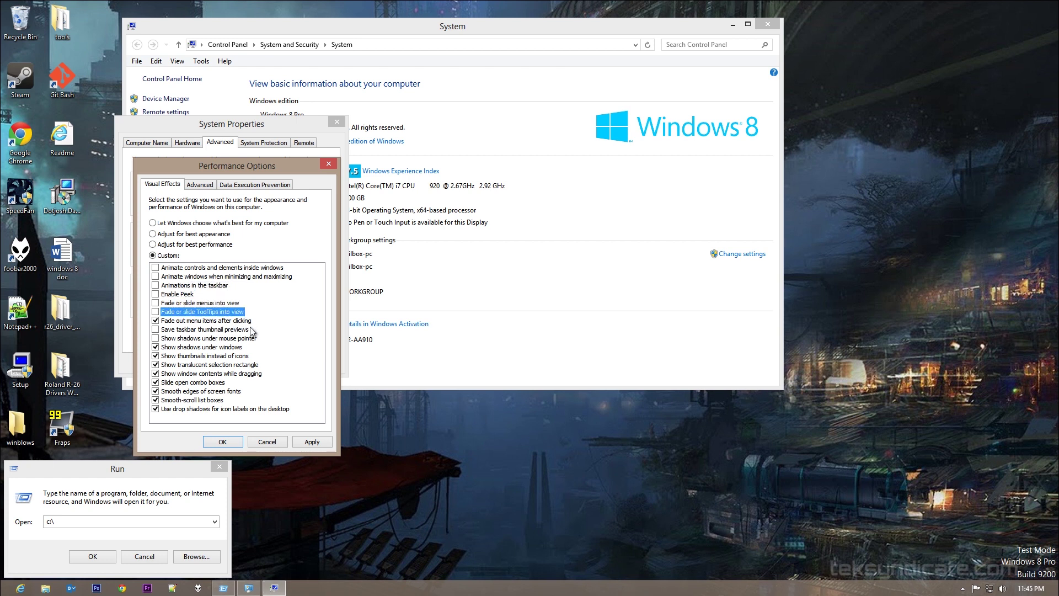
{"action": "left_click", "coordinate": [311, 444]}
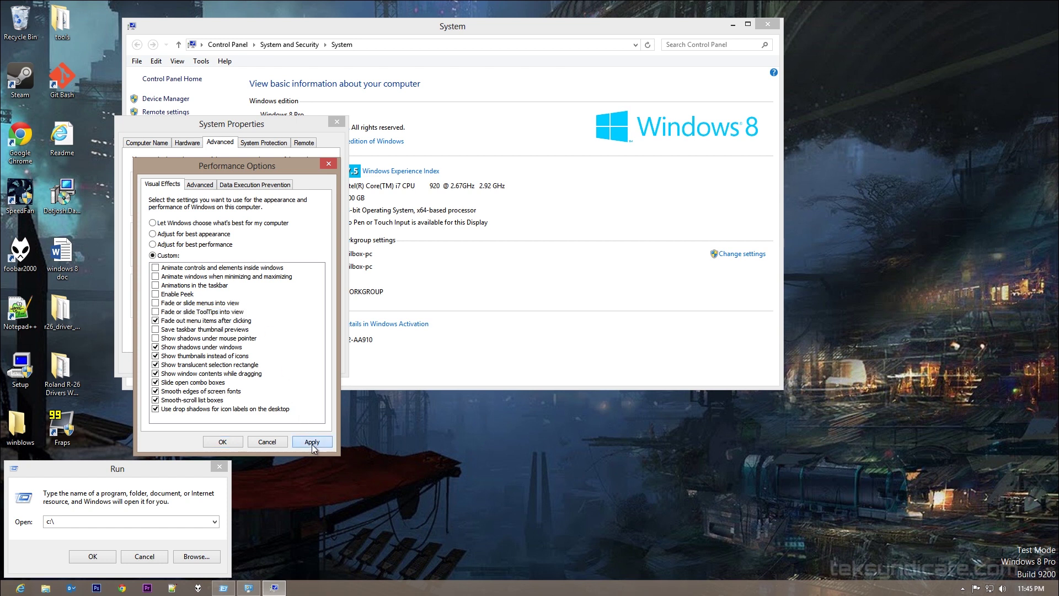
{"action": "left_click", "coordinate": [223, 444]}
{"action": "left_click", "coordinate": [234, 364]}
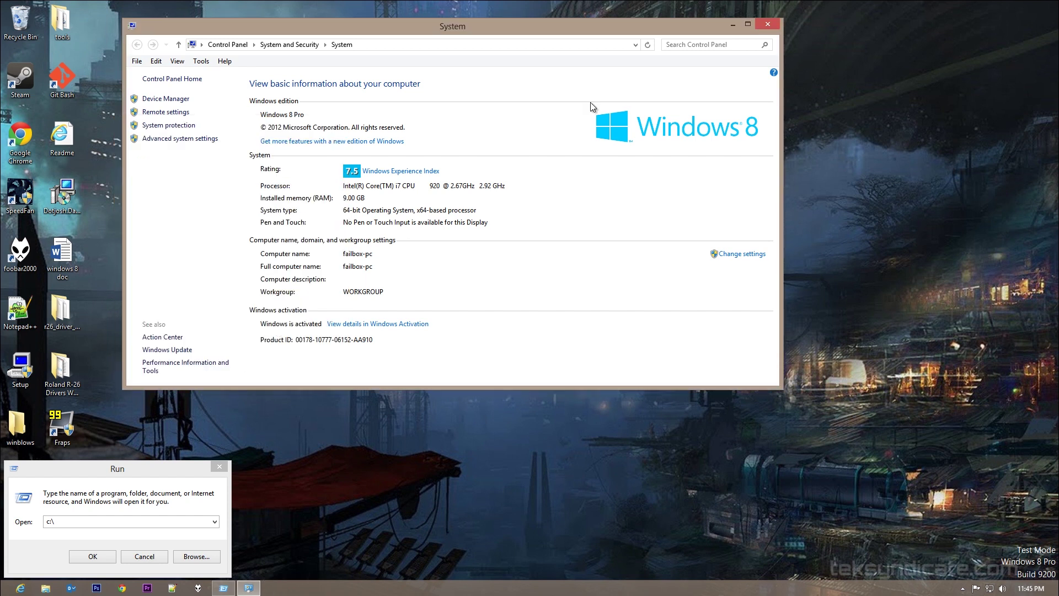
{"action": "left_click", "coordinate": [767, 24]}
{"action": "left_click", "coordinate": [219, 467]}
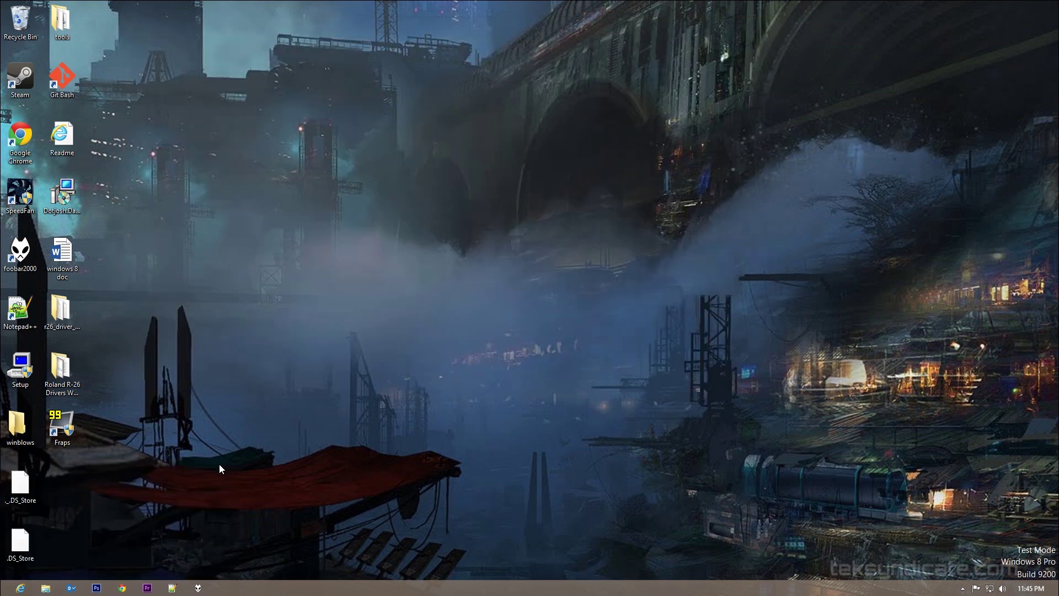
Step: Open Tweetro from the Start screen again and close the app
{"action": "left_click", "coordinate": [2, 593]}
{"action": "left_click", "coordinate": [617, 130]}
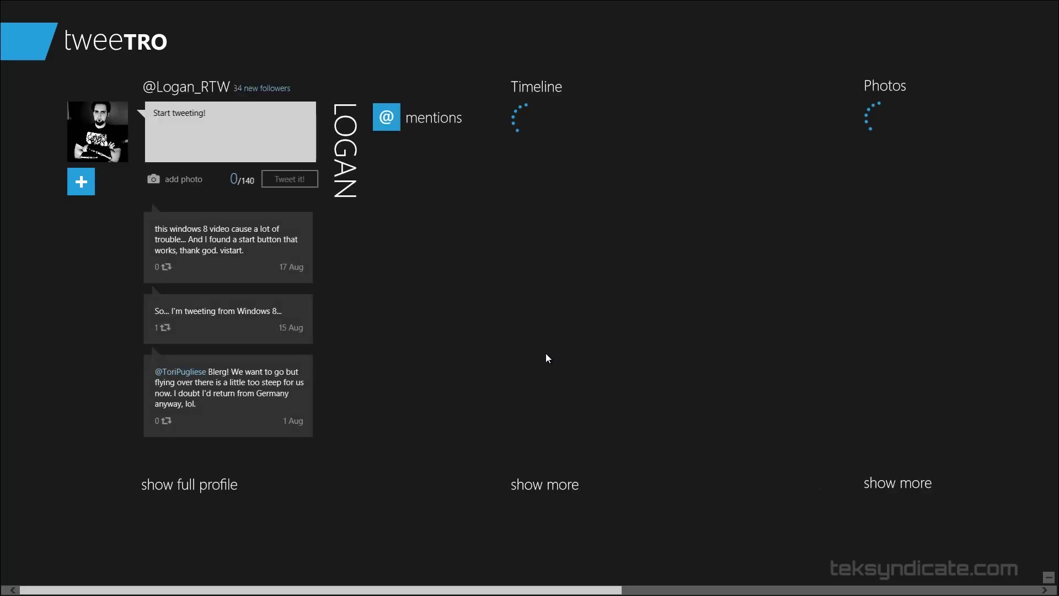
{"action": "left_click_drag", "start_coordinate": [530, 1], "coordinate": [525, 463]}
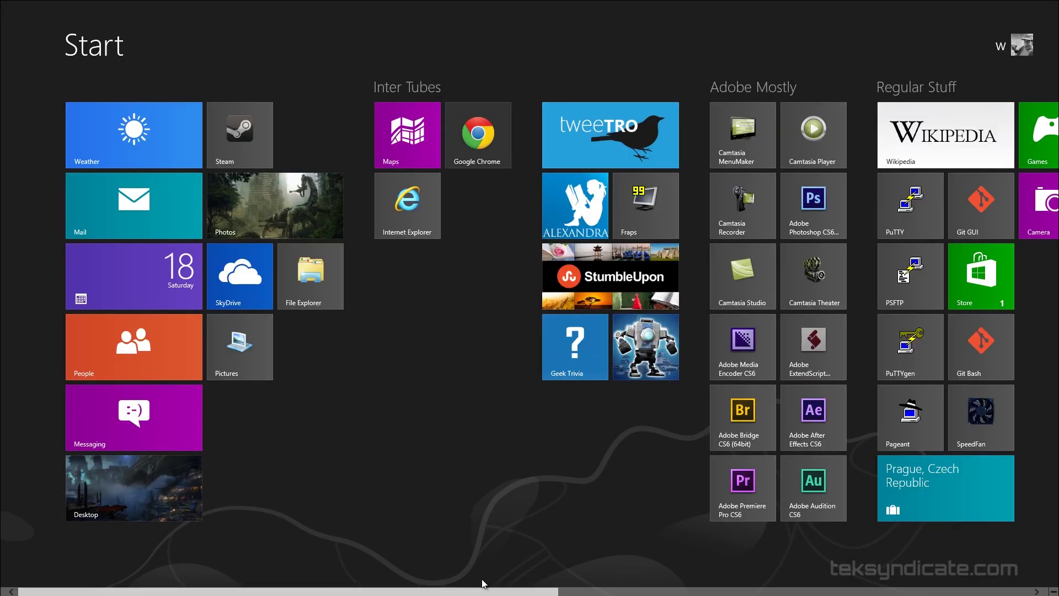
Step: Open and close Google Chrome twice from the Start screen, and do the same once with Tweetro
{"action": "left_click", "coordinate": [478, 134]}
{"action": "left_click_drag", "start_coordinate": [573, 6], "coordinate": [550, 570]}
{"action": "left_click", "coordinate": [489, 152]}
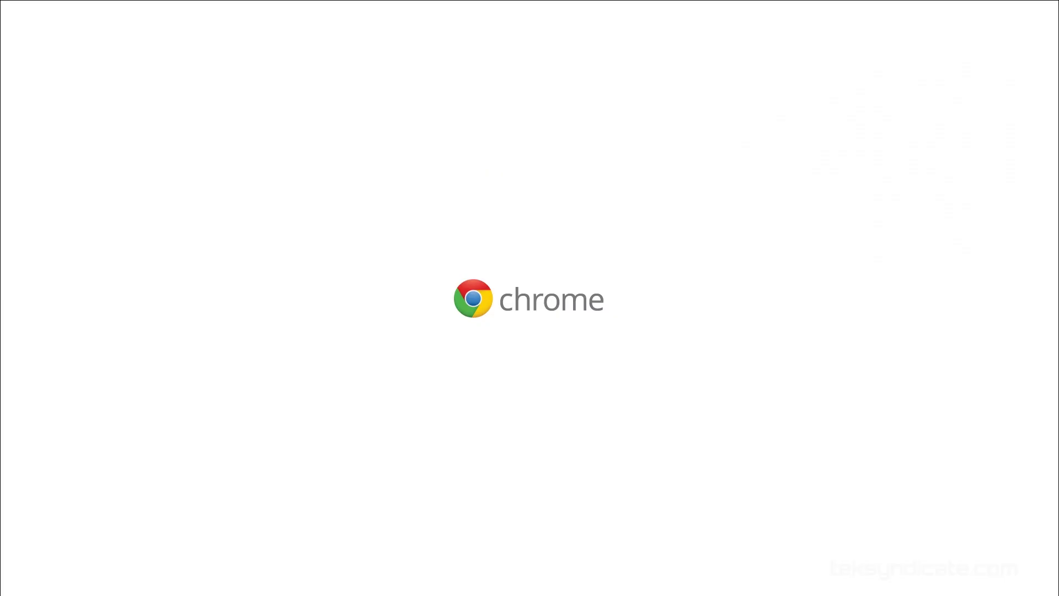
{"action": "left_click_drag", "start_coordinate": [516, 8], "coordinate": [473, 571]}
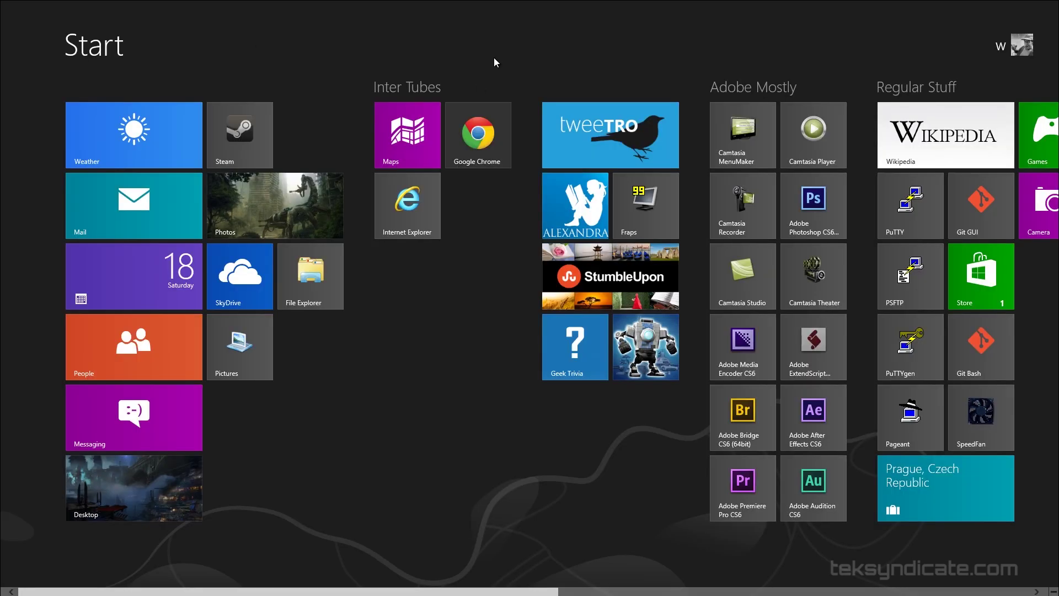
{"action": "left_click", "coordinate": [610, 157]}
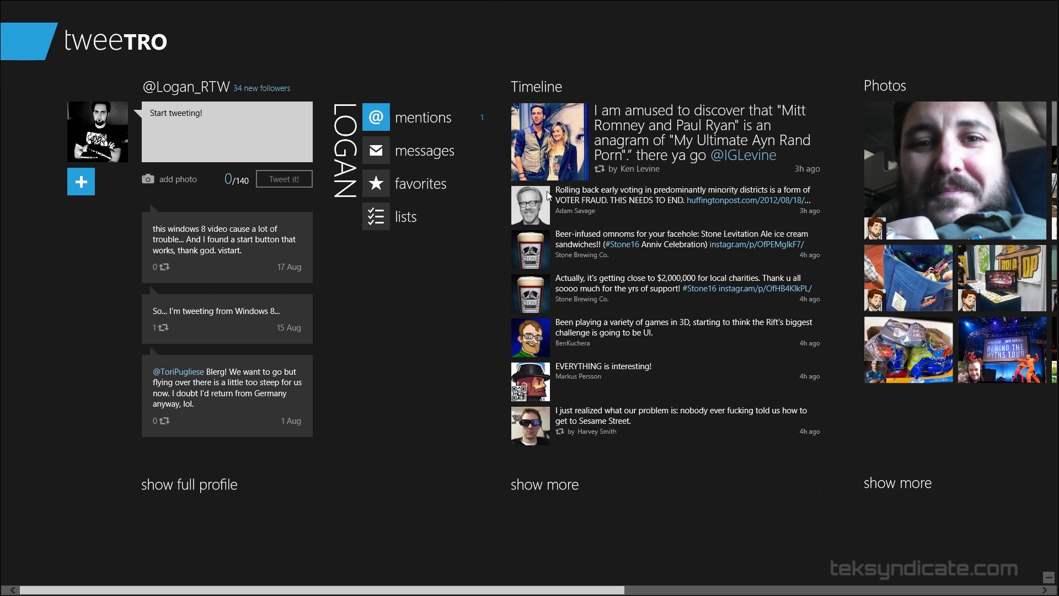
{"action": "left_click_drag", "start_coordinate": [537, 3], "coordinate": [496, 593]}
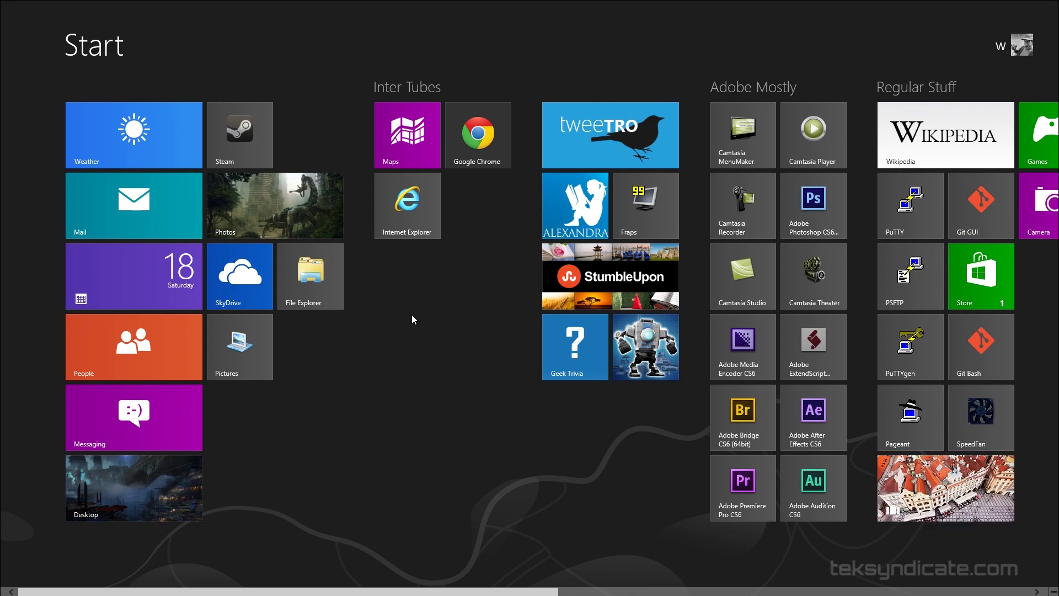
Step: Return to the desktop, open Google Chrome there and maximize its window
{"action": "key", "text": "super"}
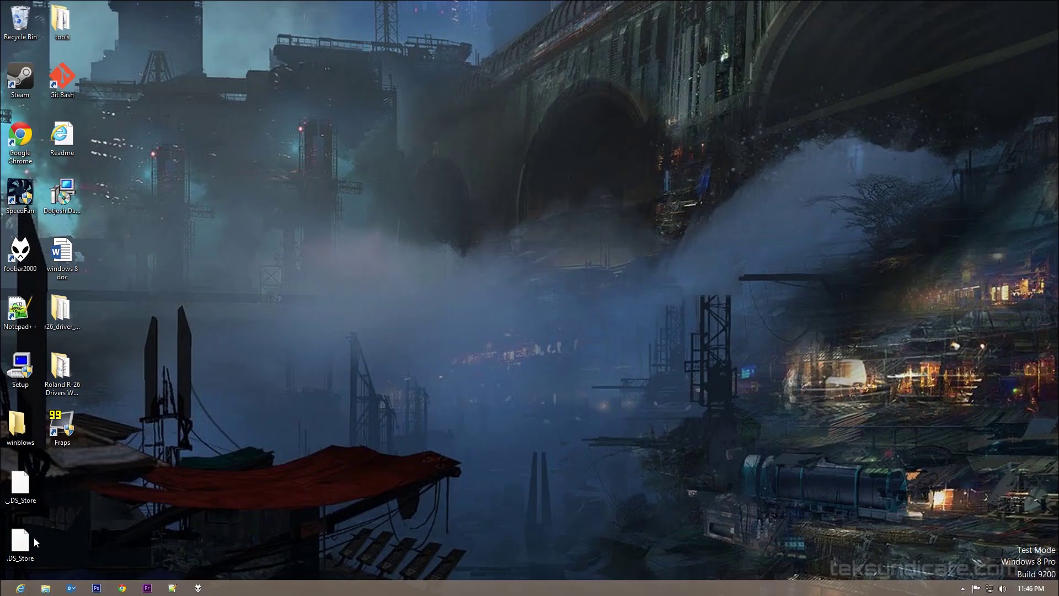
{"action": "left_click", "coordinate": [122, 588]}
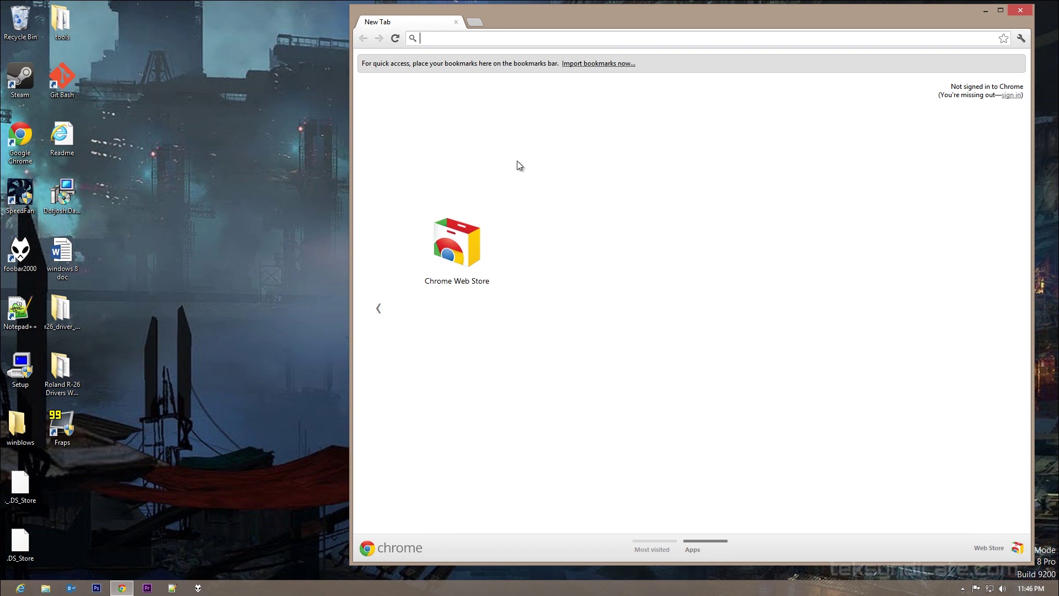
{"action": "double_click", "coordinate": [593, 14]}
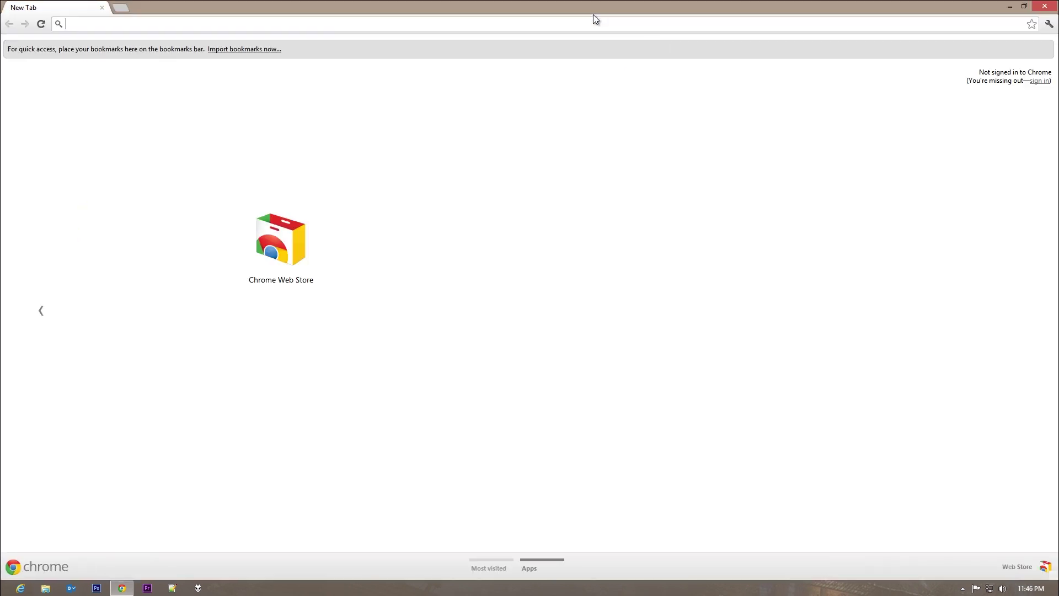
Step: Snap the Chrome window back and forth between the left and right halves of the screen, leaving it at its restored size
{"action": "key", "text": "super+Left"}
{"action": "key", "text": "super+Right"}
{"action": "key", "text": "super+Right"}
{"action": "key", "text": "super+Left"}
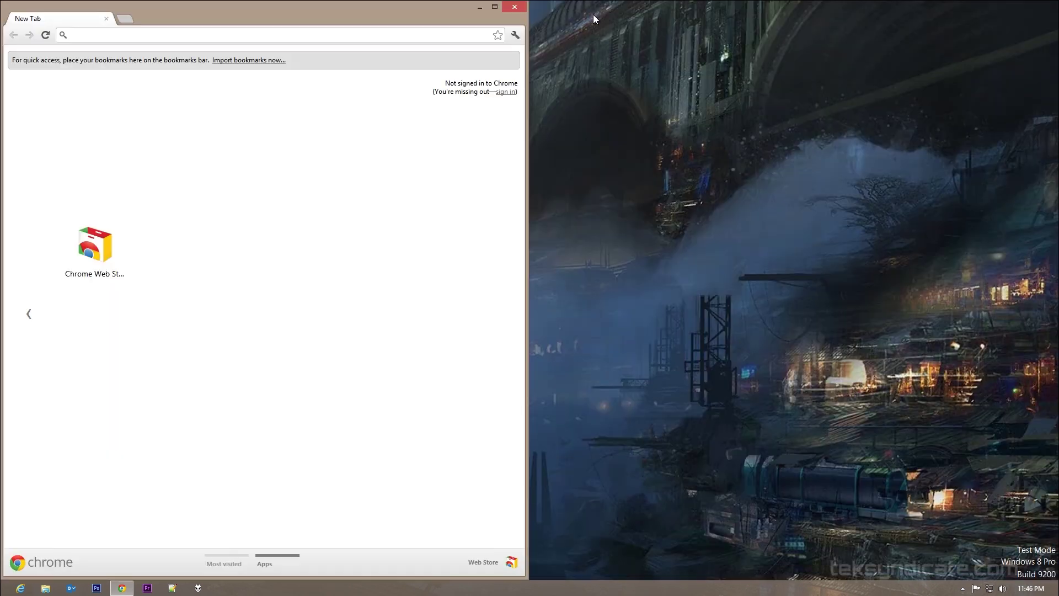
{"action": "key", "text": "super+Right"}
{"action": "key", "text": "super+Left"}
{"action": "key", "text": "super+Left"}
{"action": "key", "text": "super+Right"}
{"action": "key", "text": "super+Right"}
{"action": "key", "text": "super+Left"}
{"action": "key", "text": "super+Right"}
{"action": "key", "text": "super+Right"}
{"action": "key", "text": "super+Left"}
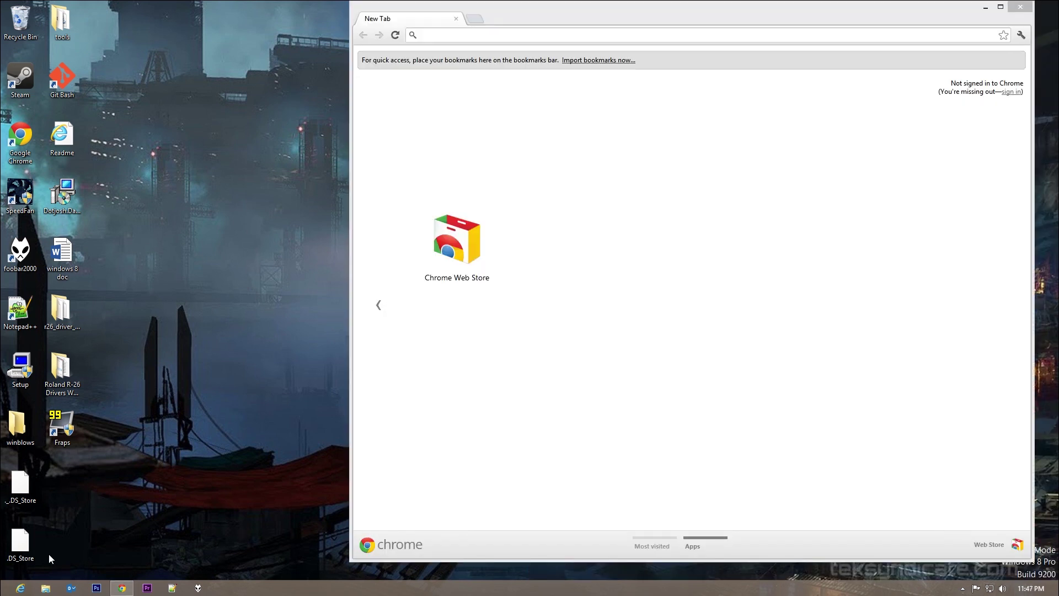
Step: Open Programs and Features from the system shortcut list and bring up Turn Windows features on or off
{"action": "right_click", "coordinate": [3, 593]}
{"action": "key", "text": "Escape"}
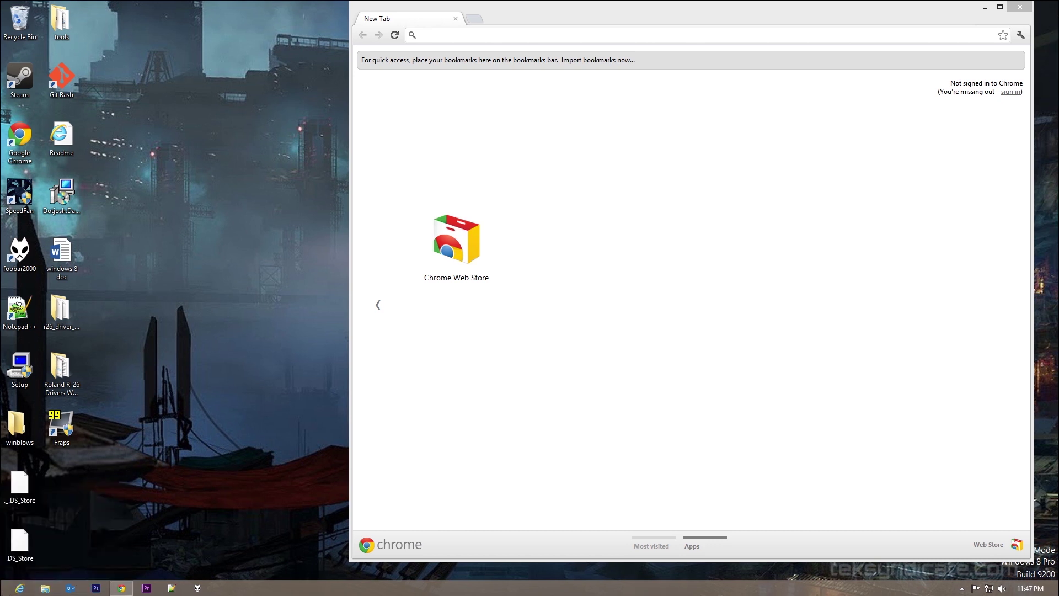
{"action": "left_click", "coordinate": [2, 592]}
{"action": "left_click", "coordinate": [2, 592]}
{"action": "right_click", "coordinate": [3, 591]}
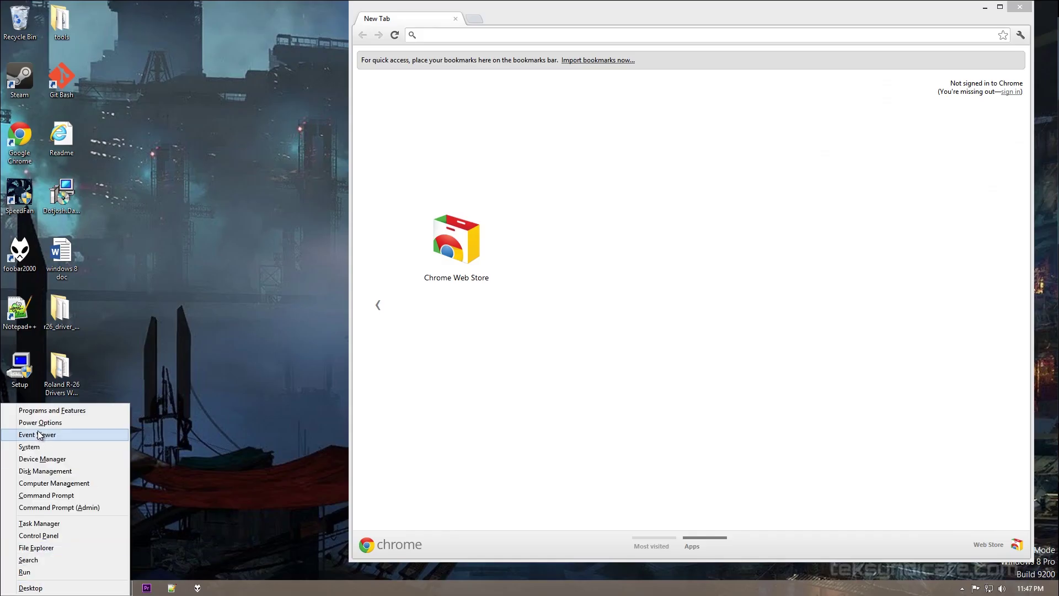
{"action": "left_click", "coordinate": [60, 409]}
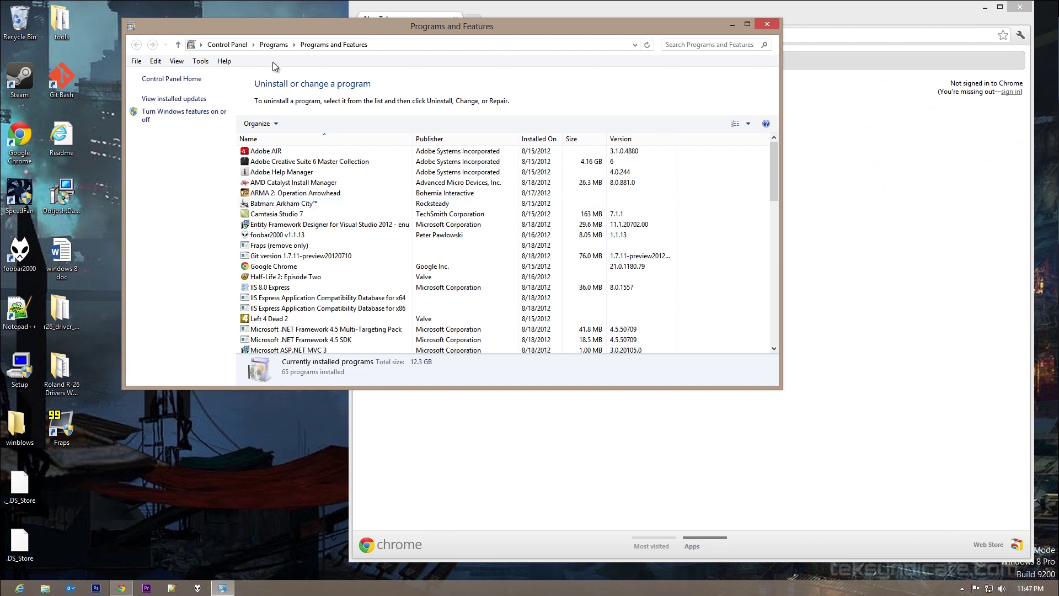
{"action": "left_click", "coordinate": [164, 116]}
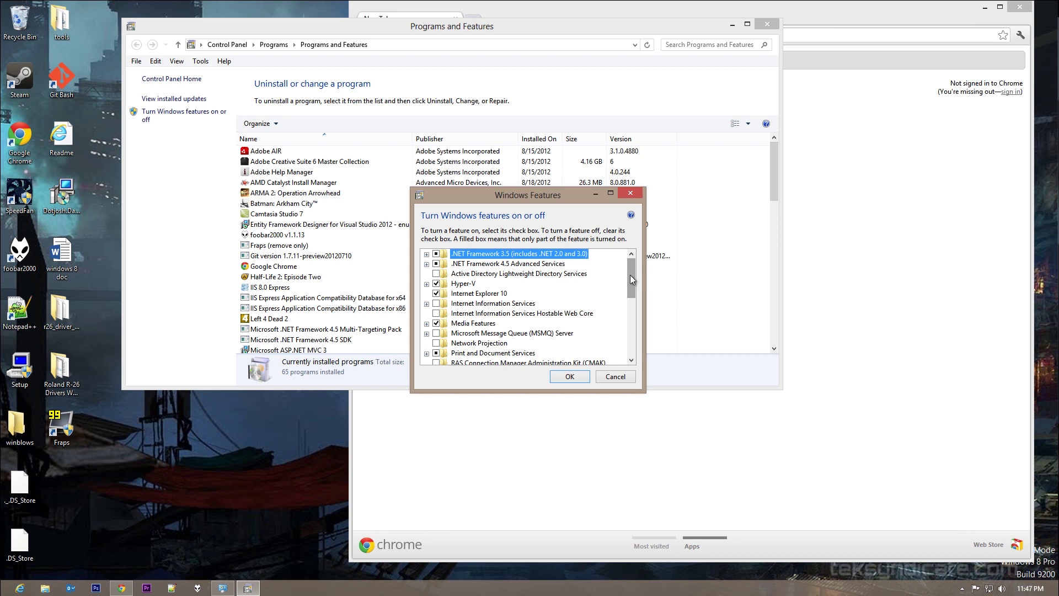
Step: Look through the first Windows features and expand Hyper-V to see its management tools and platform components
{"action": "mouse_move", "coordinate": [628, 274]}
{"action": "left_mouse_down"}
{"action": "mouse_move", "coordinate": [631, 353]}
{"action": "mouse_move", "coordinate": [643, 260]}
{"action": "left_mouse_up"}
{"action": "left_click_drag", "start_coordinate": [634, 276], "coordinate": [630, 277]}
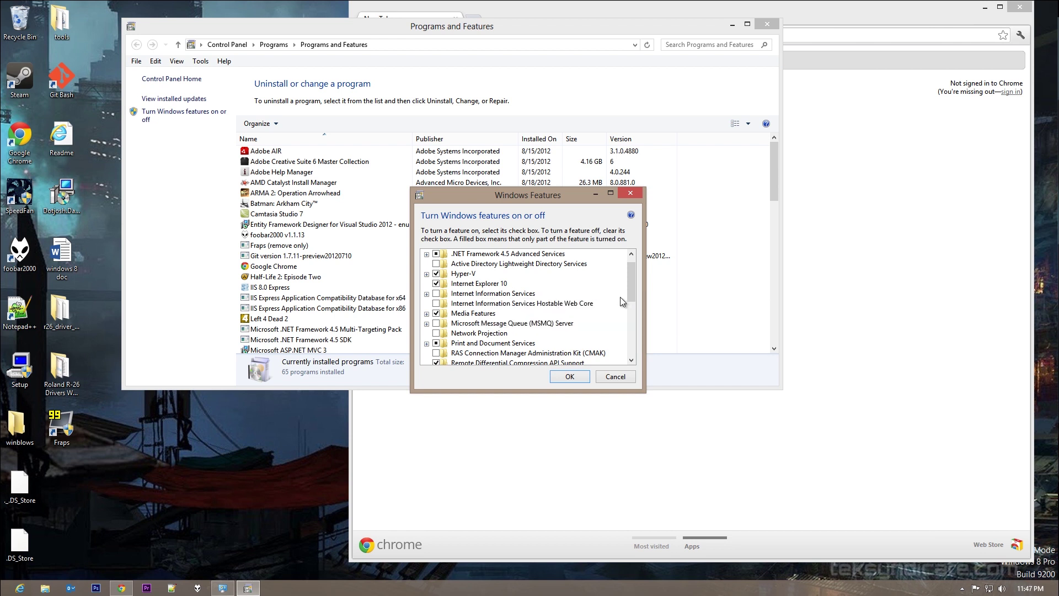
{"action": "scroll", "coordinate": [628, 277], "scroll_direction": "up", "scroll_amount": 1}
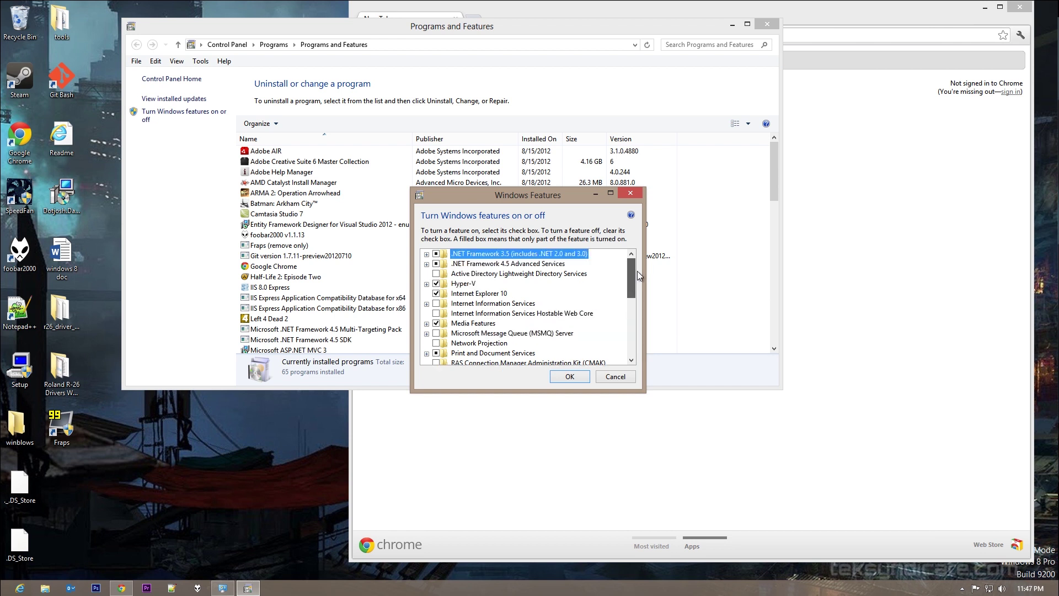
{"action": "left_click", "coordinate": [427, 284]}
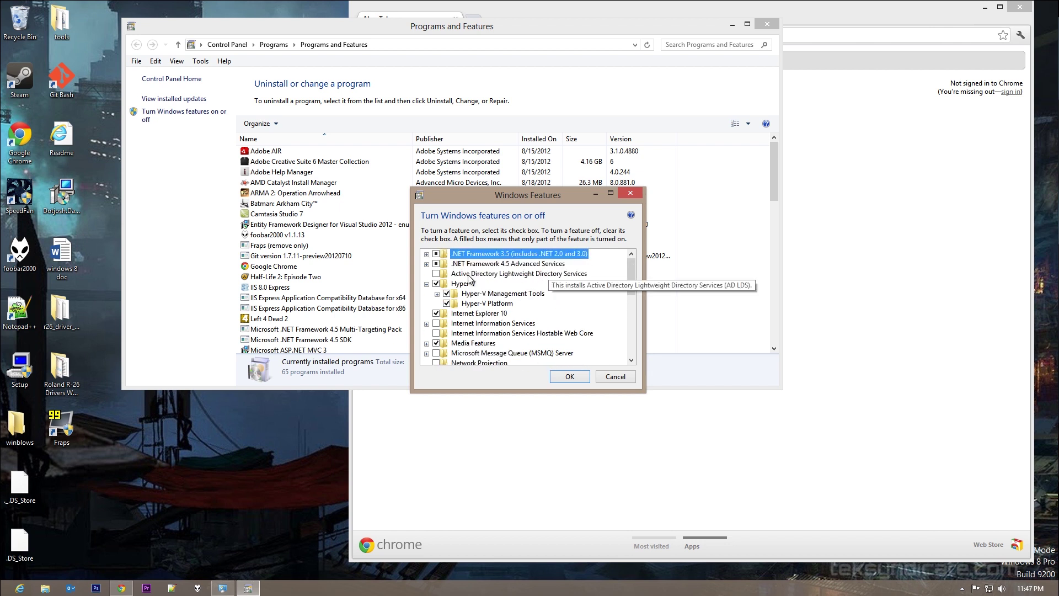
{"action": "left_click", "coordinate": [426, 285]}
{"action": "left_click", "coordinate": [426, 285]}
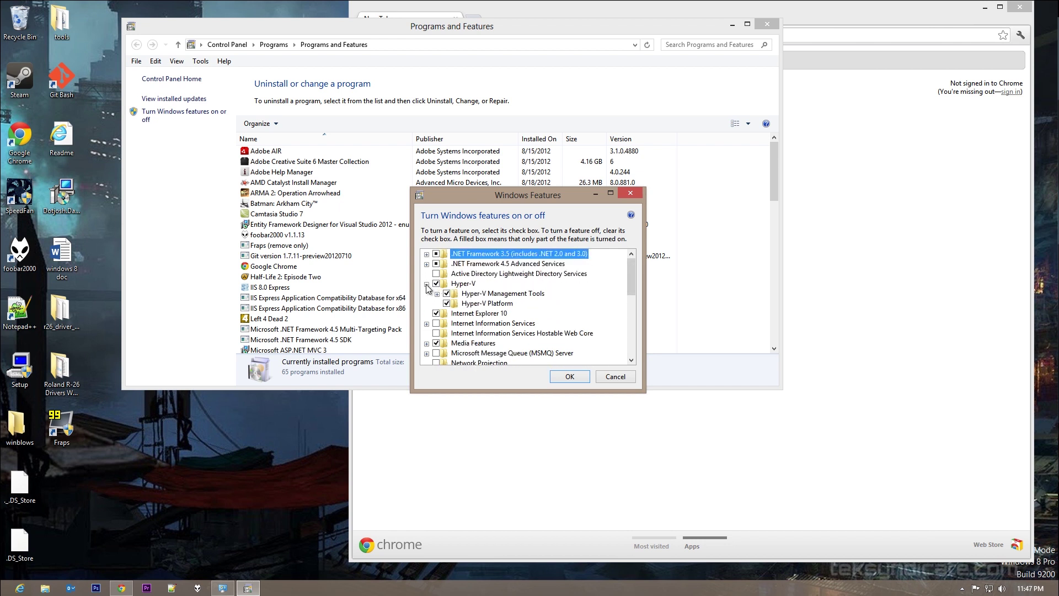
{"action": "left_click", "coordinate": [468, 285]}
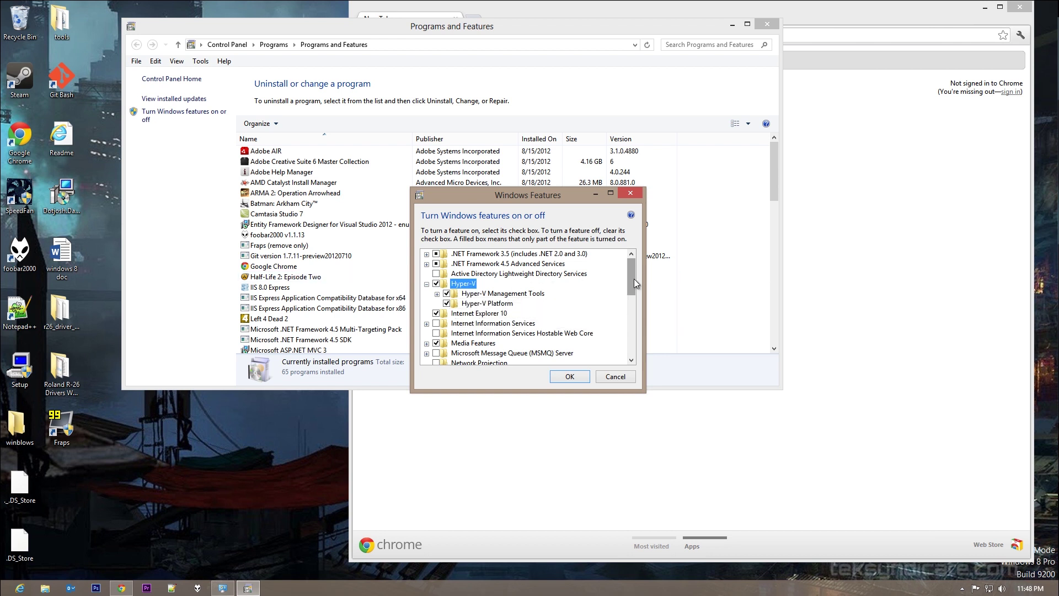
Step: Look through the remaining Windows features down to Windows TIFF IFilter and the XPS entries, and accept the Windows Features dialog
{"action": "left_click_drag", "start_coordinate": [630, 274], "coordinate": [634, 306]}
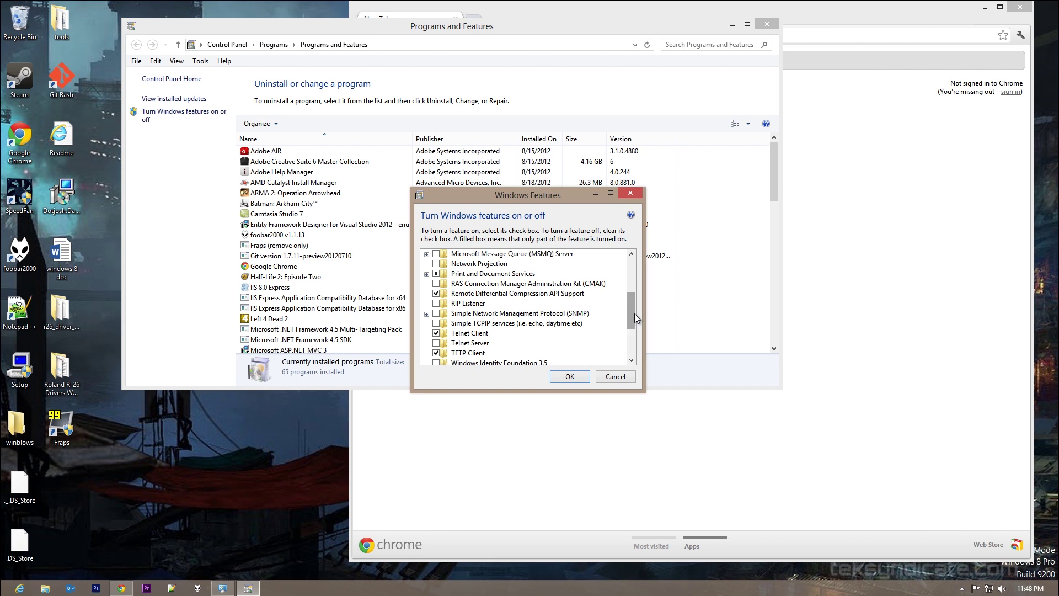
{"action": "left_click_drag", "start_coordinate": [634, 313], "coordinate": [633, 322]}
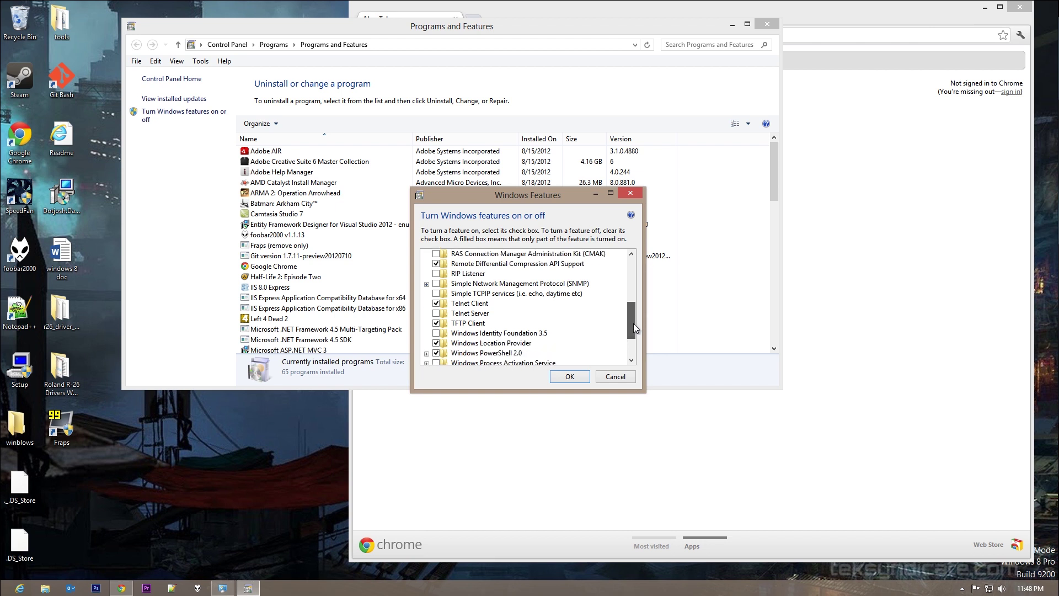
{"action": "left_click_drag", "start_coordinate": [631, 323], "coordinate": [637, 339]}
{"action": "left_click", "coordinate": [465, 334]}
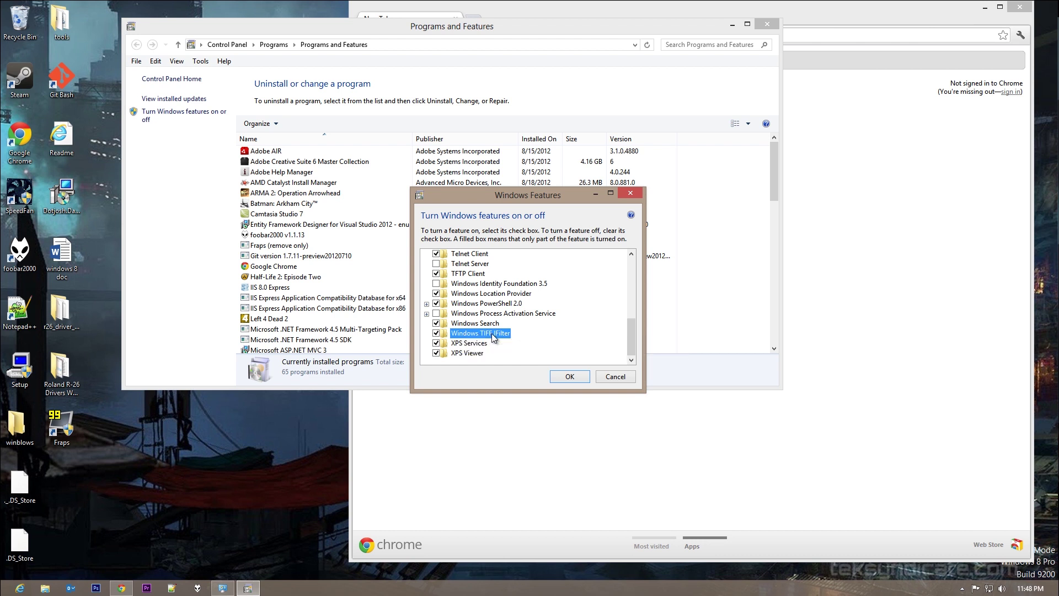
{"action": "left_click", "coordinate": [578, 378]}
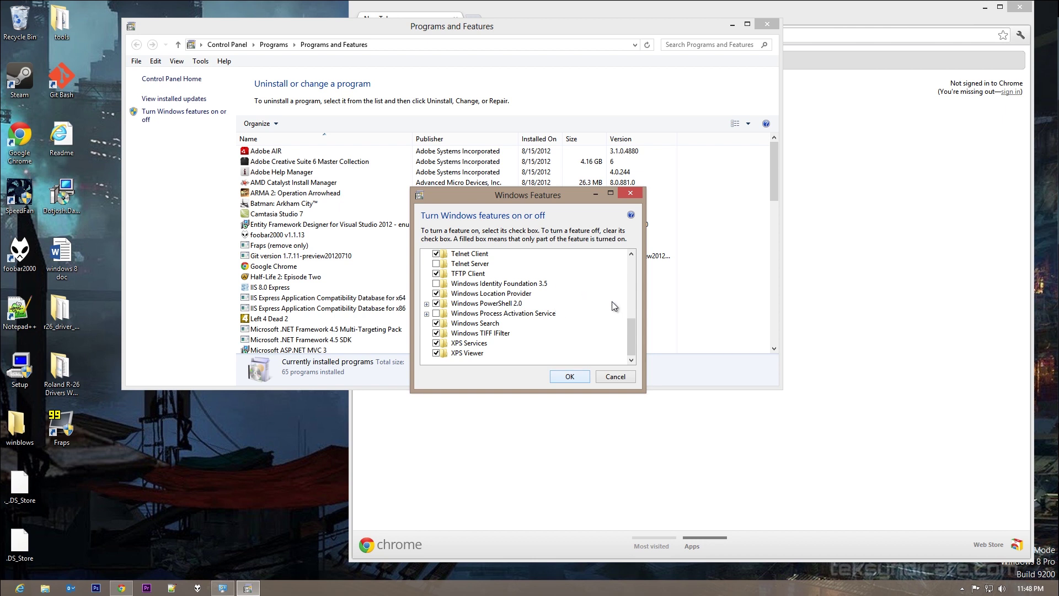
{"action": "left_click_drag", "start_coordinate": [632, 340], "coordinate": [635, 263]}
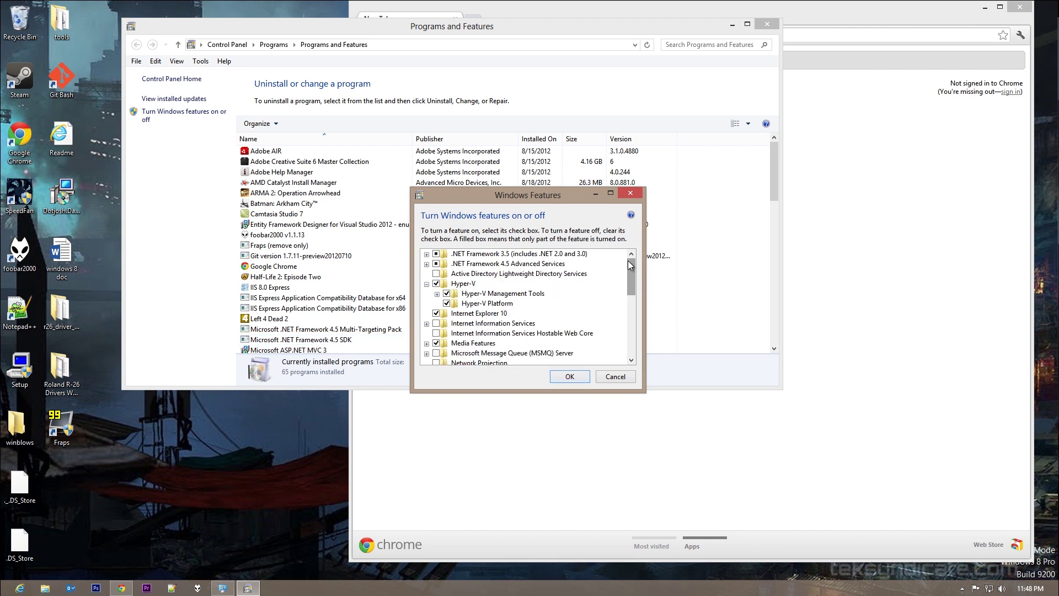
{"action": "left_click", "coordinate": [571, 376]}
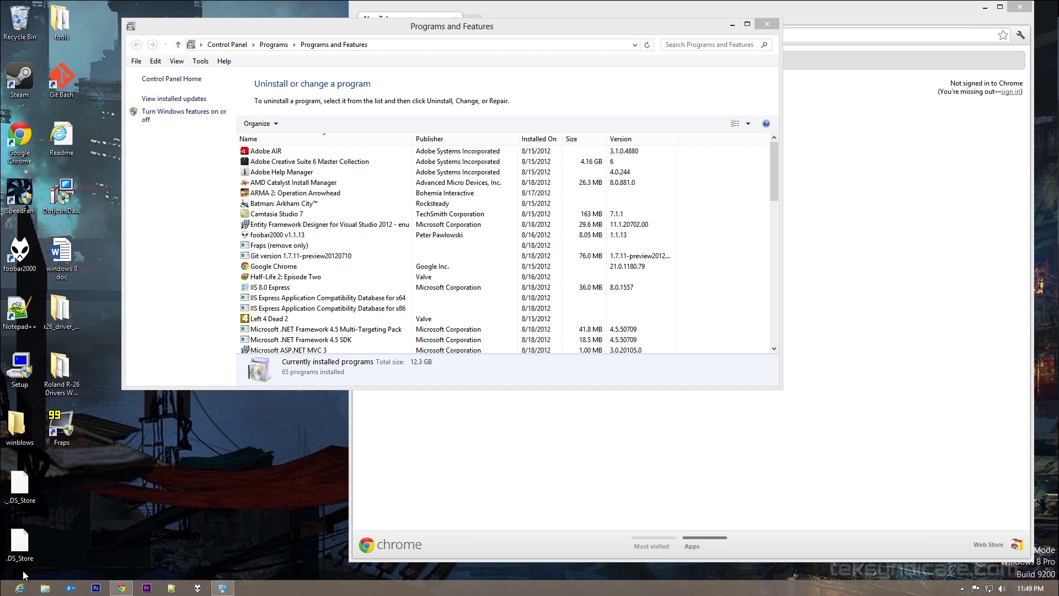
Step: Search the settings for "backup" from the Start screen and open Save backup copies of your files with File History
{"action": "left_click", "coordinate": [11, 590]}
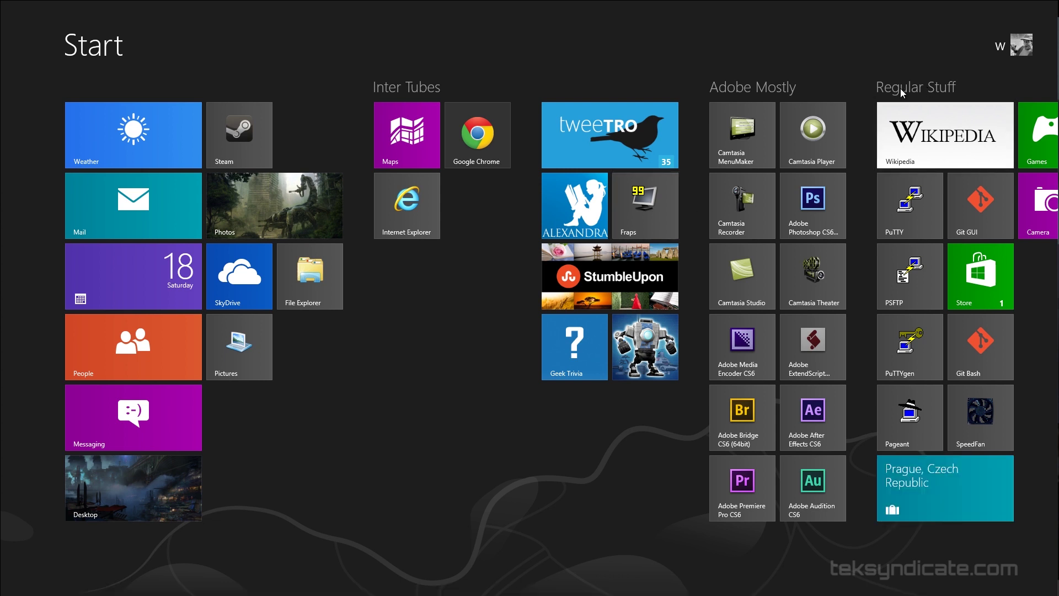
{"action": "type", "text": "backup"}
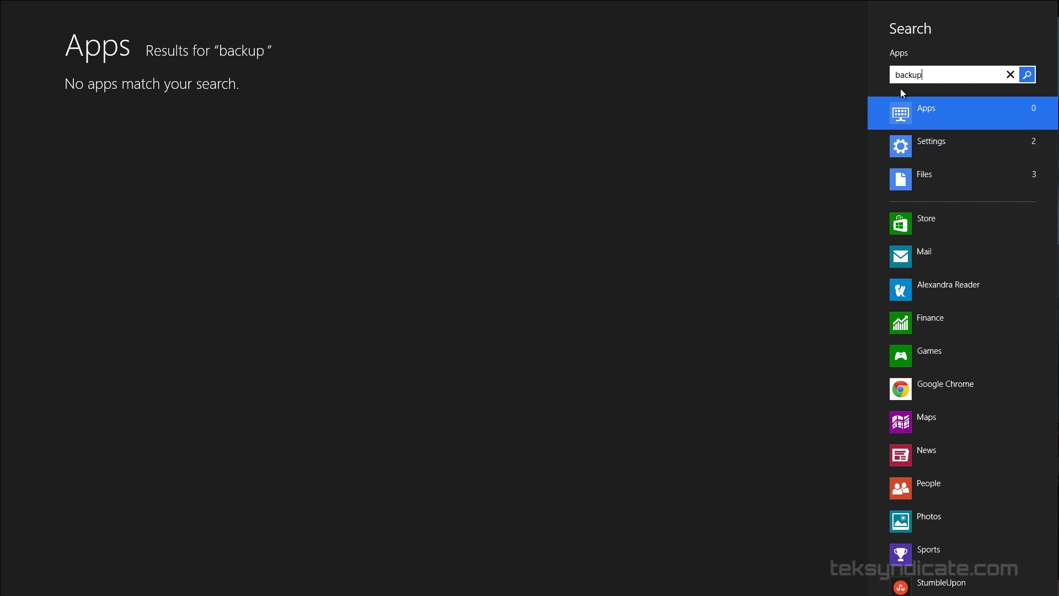
{"action": "left_click", "coordinate": [938, 146]}
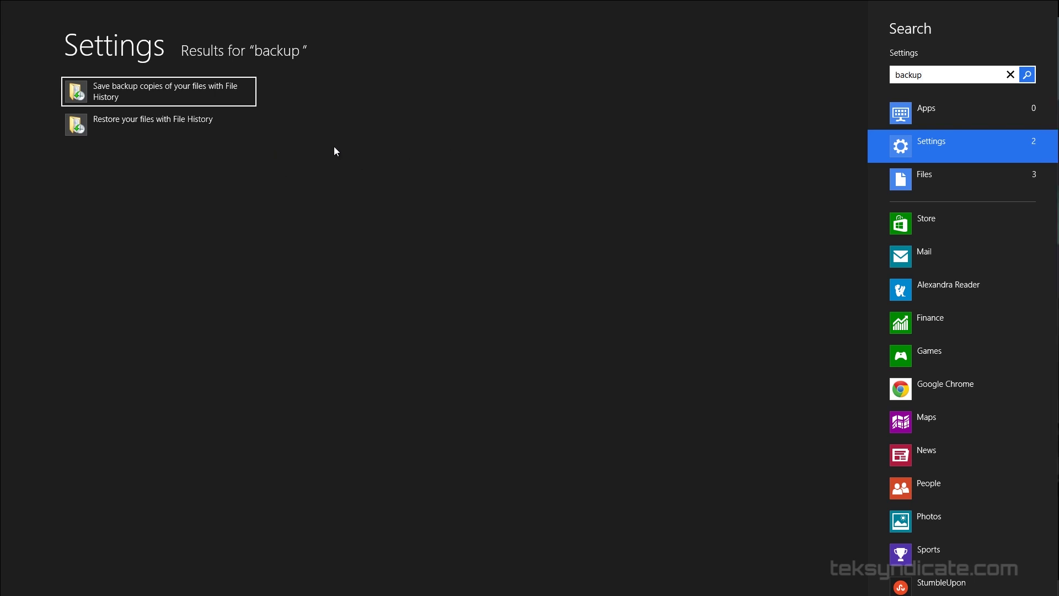
{"action": "left_click", "coordinate": [134, 91]}
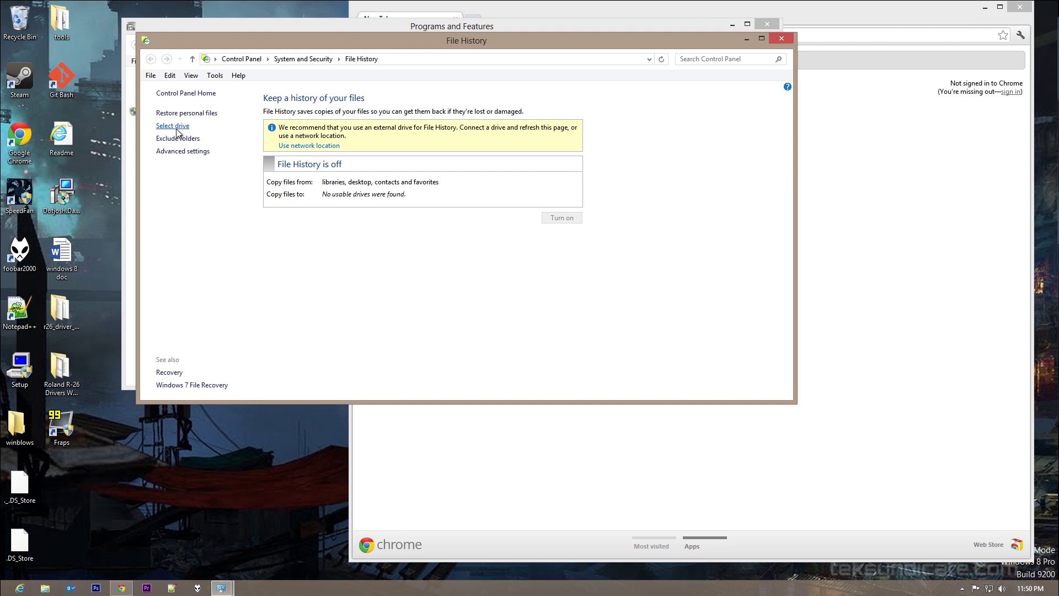
Step: View File History's advanced settings, go to the System and Security category, and close the open windows
{"action": "left_click", "coordinate": [199, 150]}
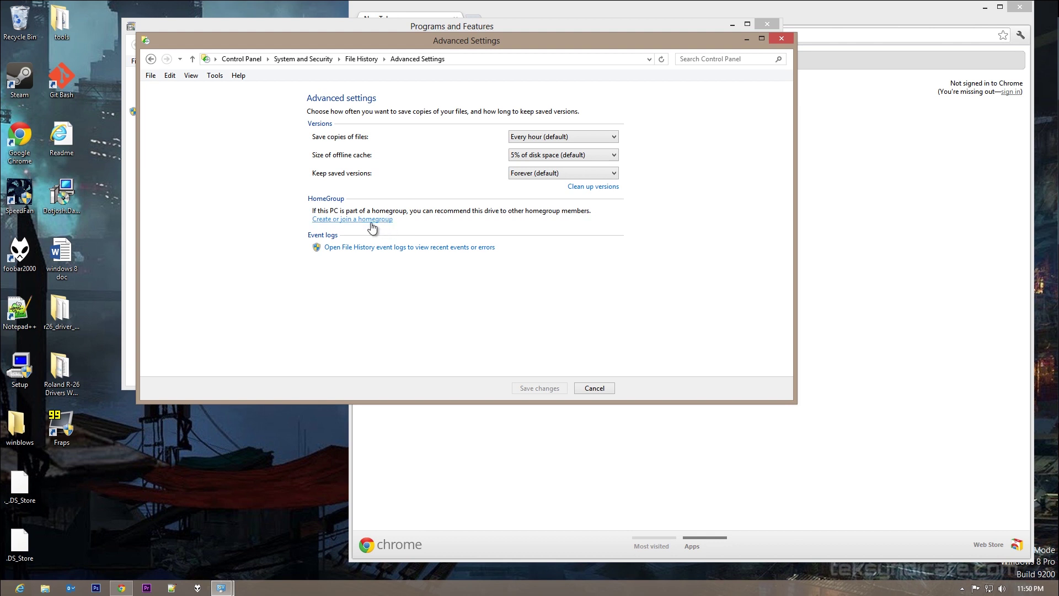
{"action": "left_click", "coordinate": [312, 60]}
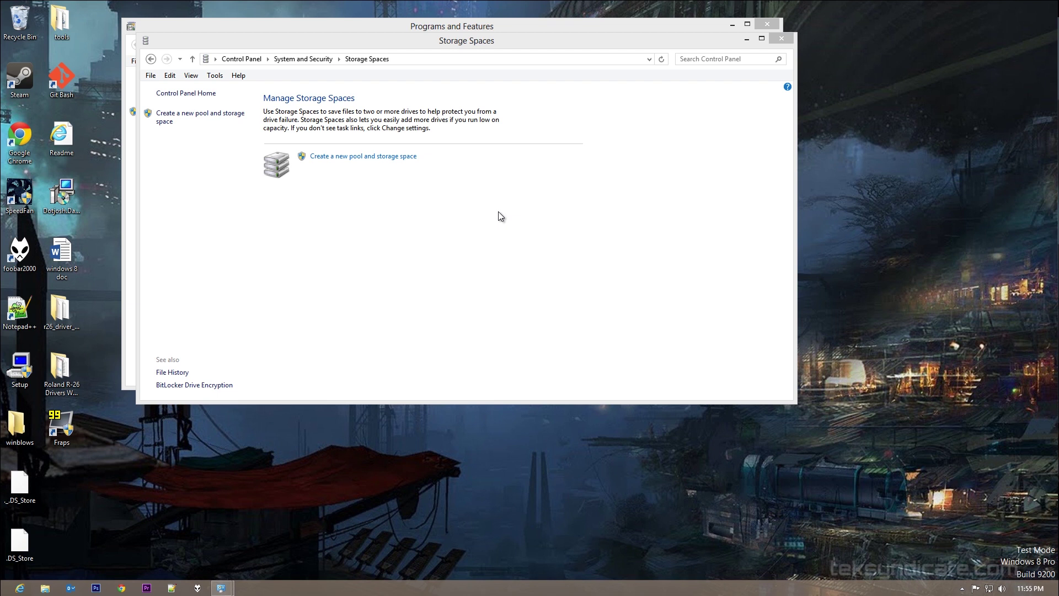
{"action": "key", "text": "alt+F4"}
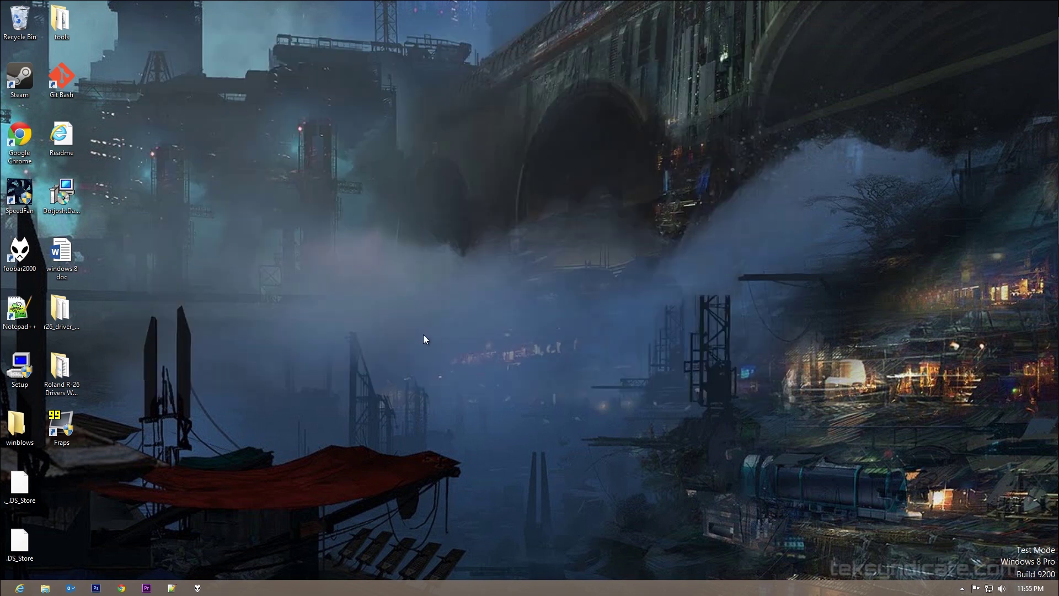
Step: Search the settings for "clear" from the Start screen and open Adjust ClearType text
{"action": "right_click", "coordinate": [4, 592]}
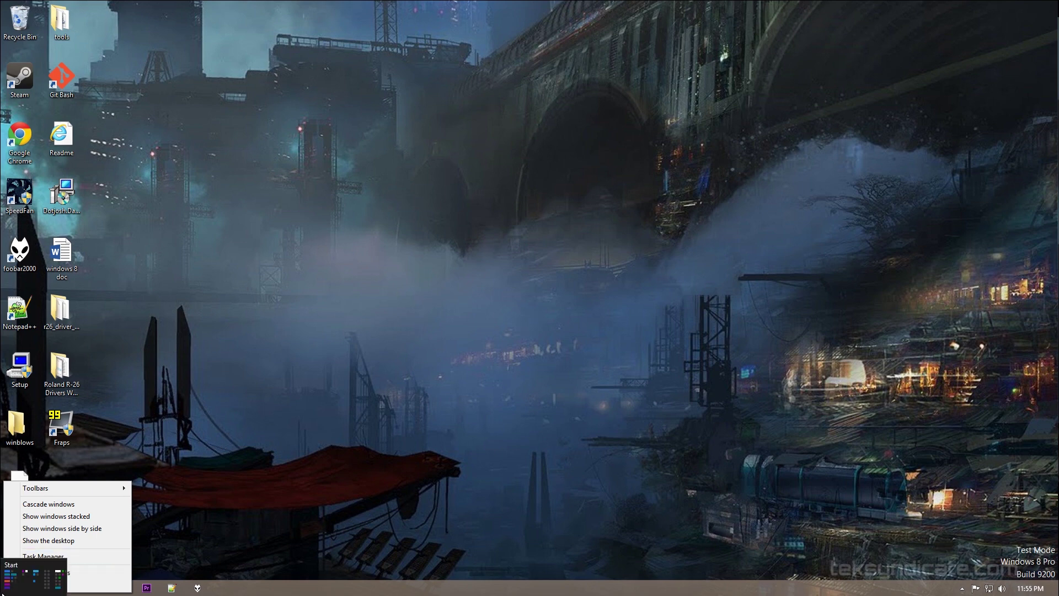
{"action": "left_click", "coordinate": [6, 590]}
{"action": "type", "text": "clear"}
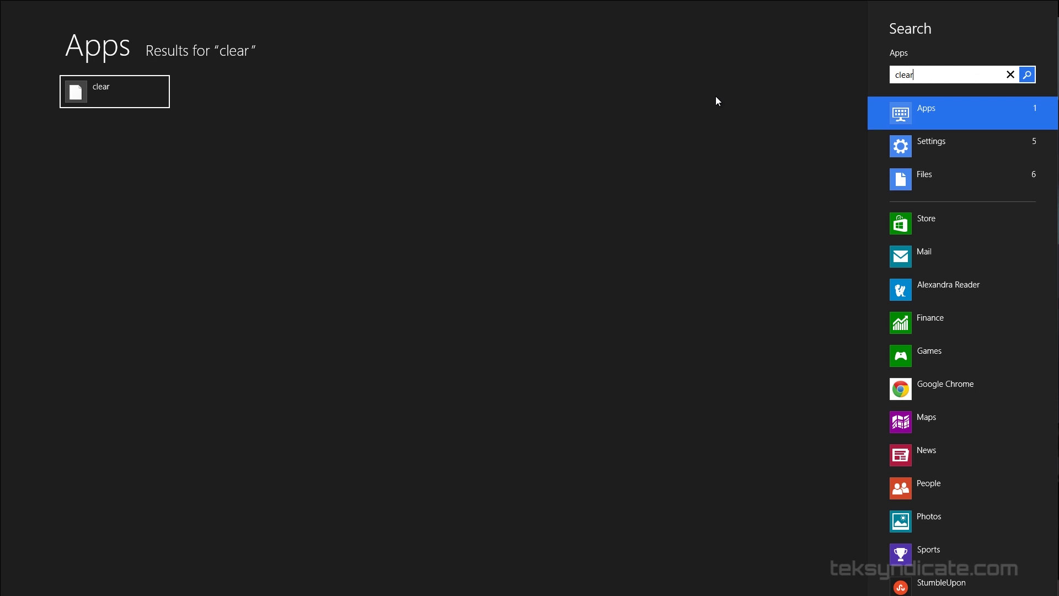
{"action": "left_click", "coordinate": [932, 143]}
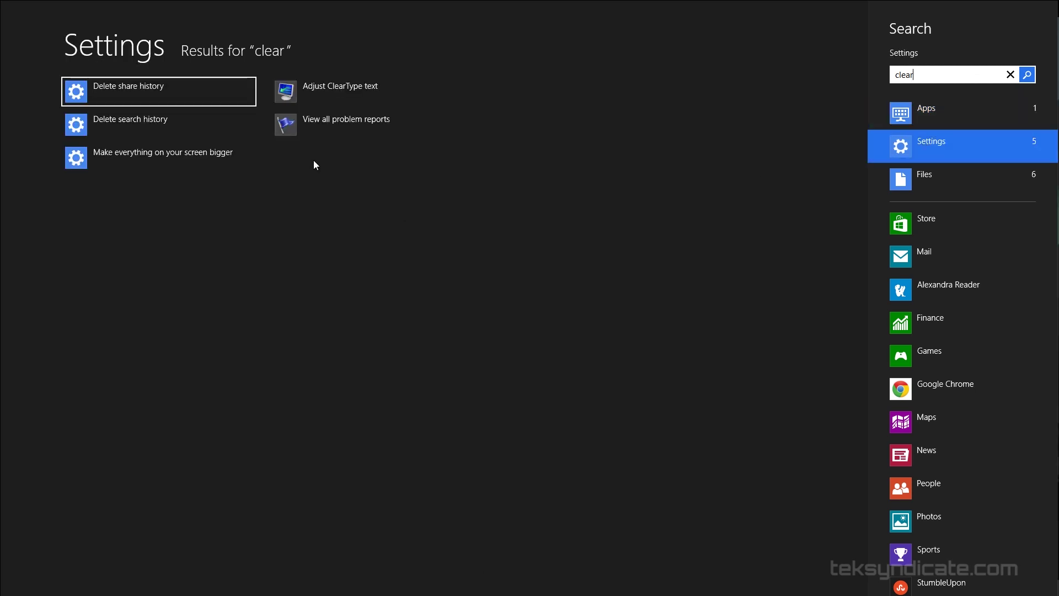
{"action": "left_click", "coordinate": [323, 88]}
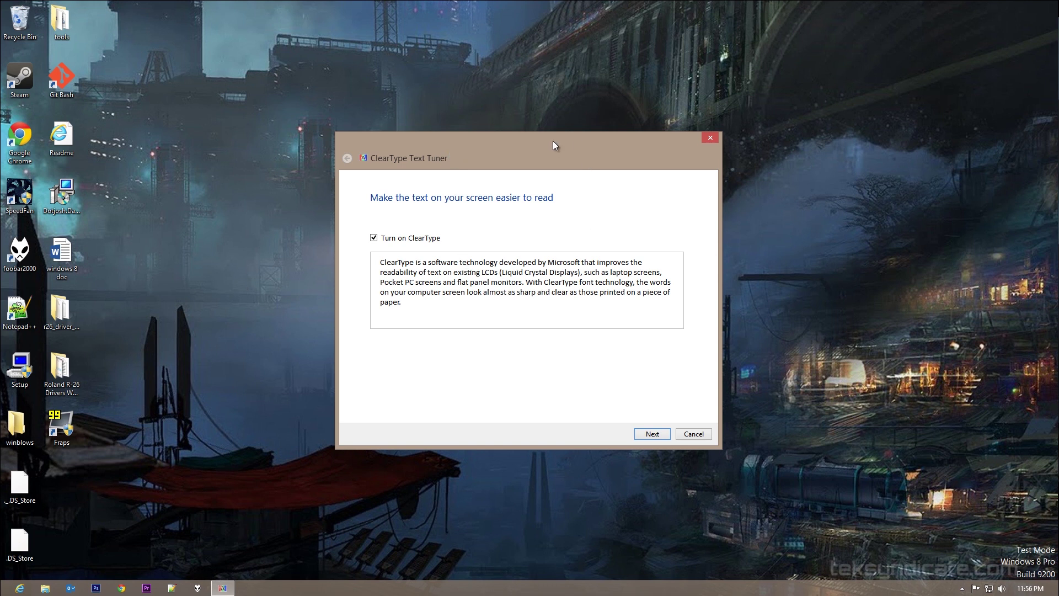
Step: Continue the ClearType Text Tuner with ClearType on, tuning all monitors and keeping the QHD270's current resolution of 1920x1080
{"action": "left_click_drag", "start_coordinate": [528, 155], "coordinate": [510, 143]}
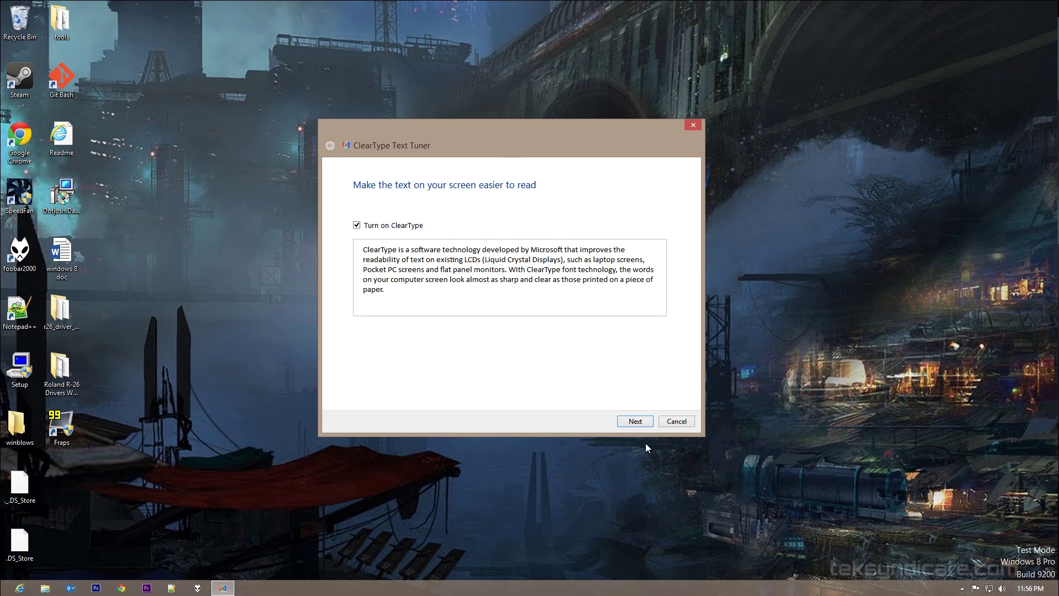
{"action": "left_click", "coordinate": [636, 421]}
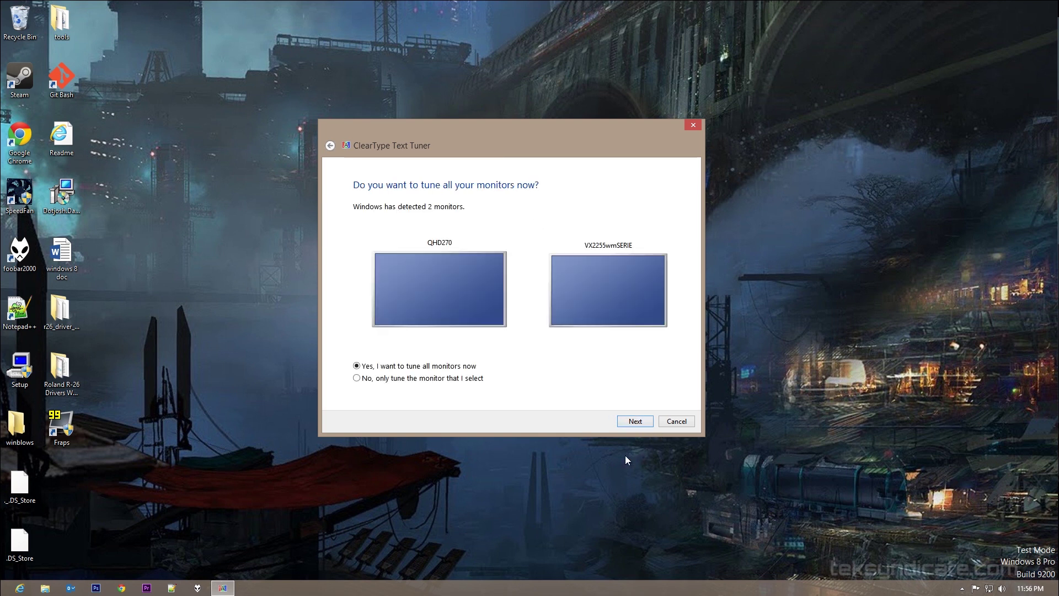
{"action": "left_click", "coordinate": [634, 422]}
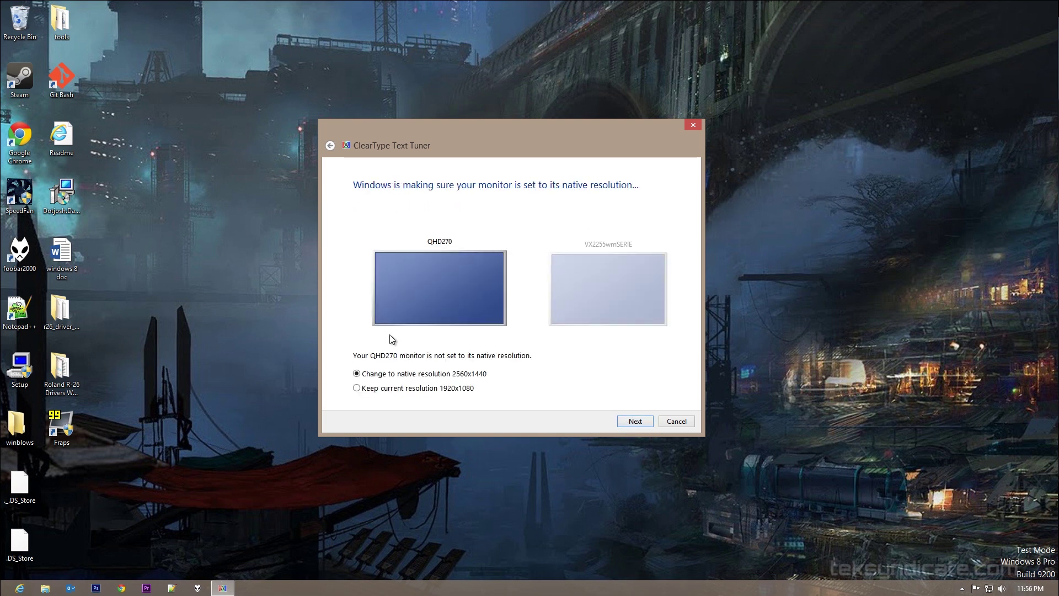
{"action": "left_click", "coordinate": [452, 389]}
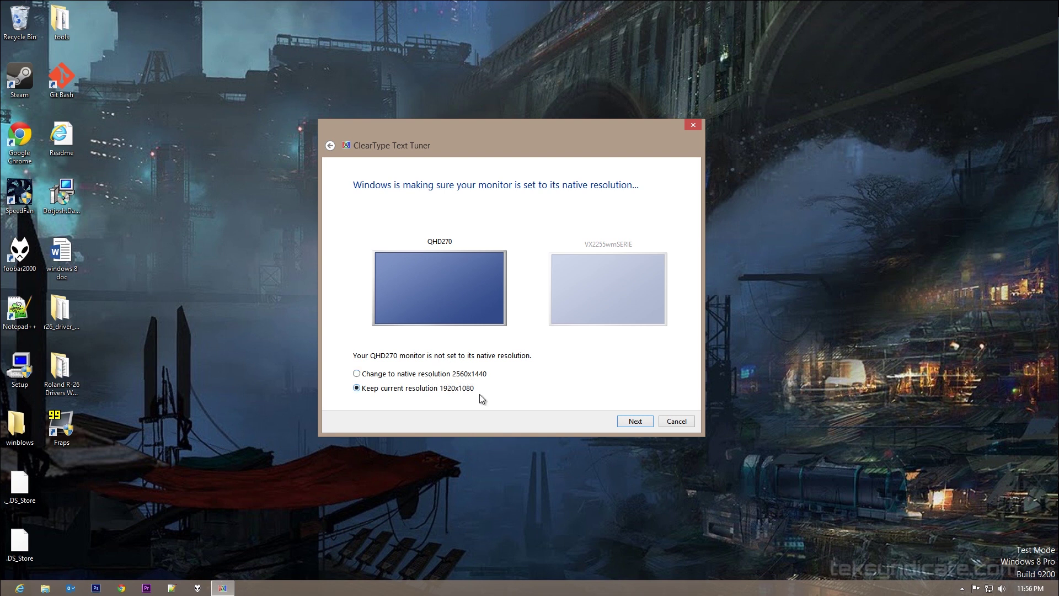
{"action": "left_click", "coordinate": [635, 421]}
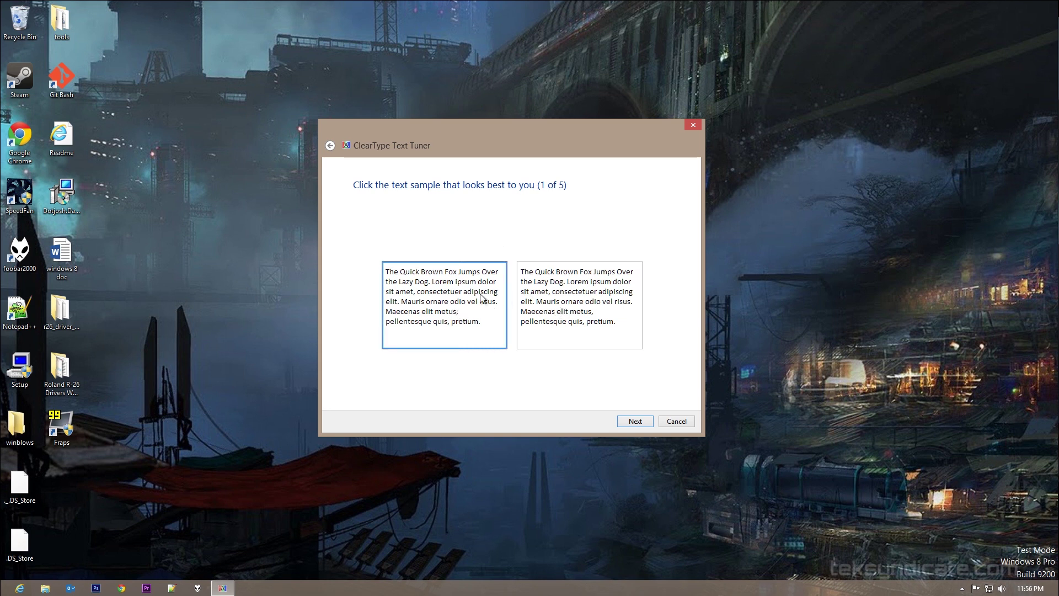
Step: Choose the best-looking text sample on each of the five ClearType pages and continue to tuning the second monitor
{"action": "left_click", "coordinate": [636, 421]}
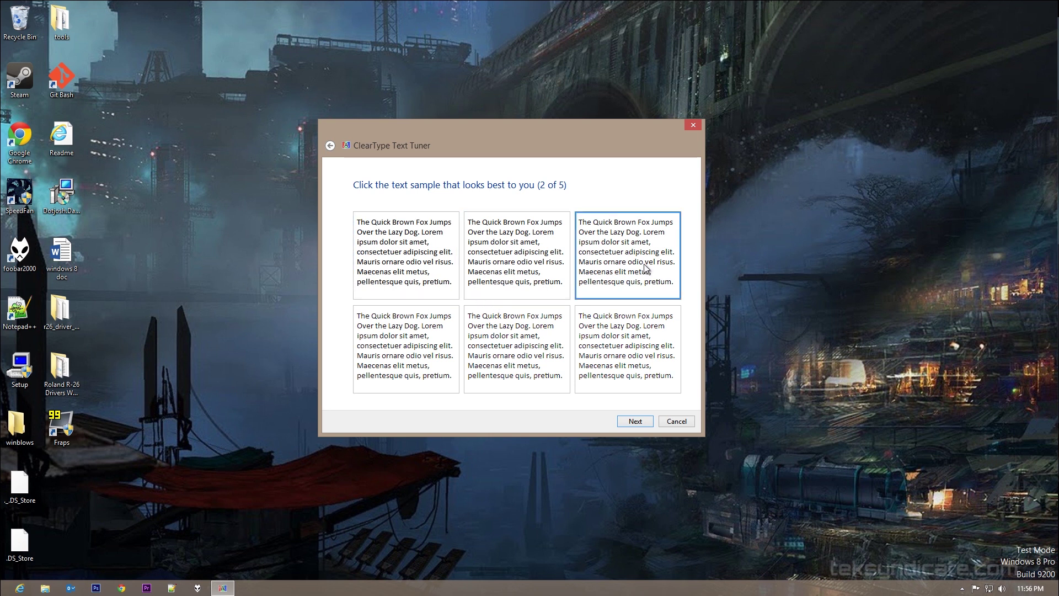
{"action": "left_click", "coordinate": [636, 421]}
{"action": "left_click", "coordinate": [470, 330]}
{"action": "left_click", "coordinate": [631, 421]}
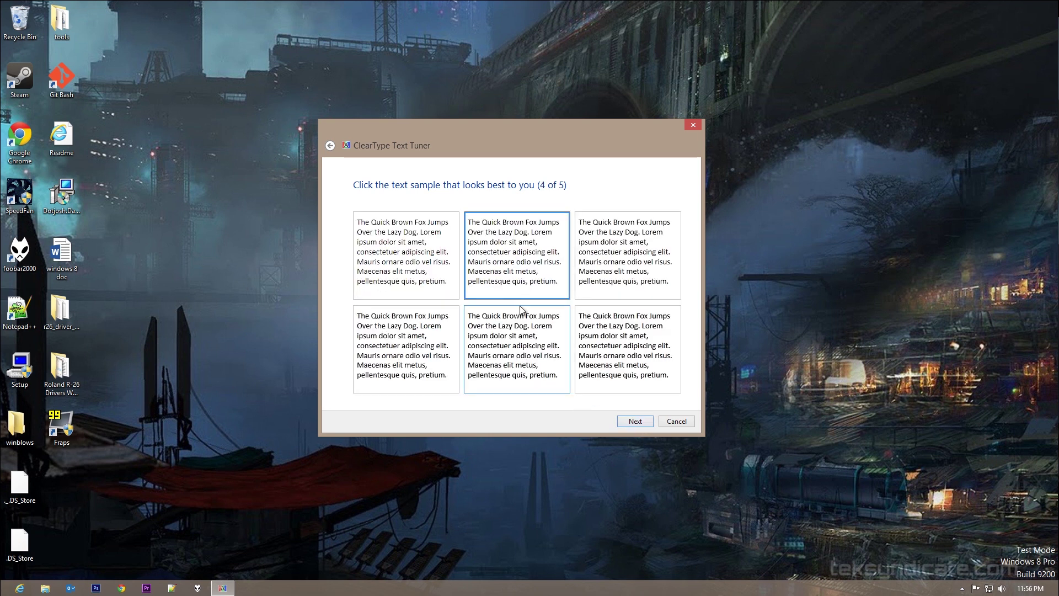
{"action": "left_click", "coordinate": [604, 256]}
{"action": "left_click", "coordinate": [636, 423]}
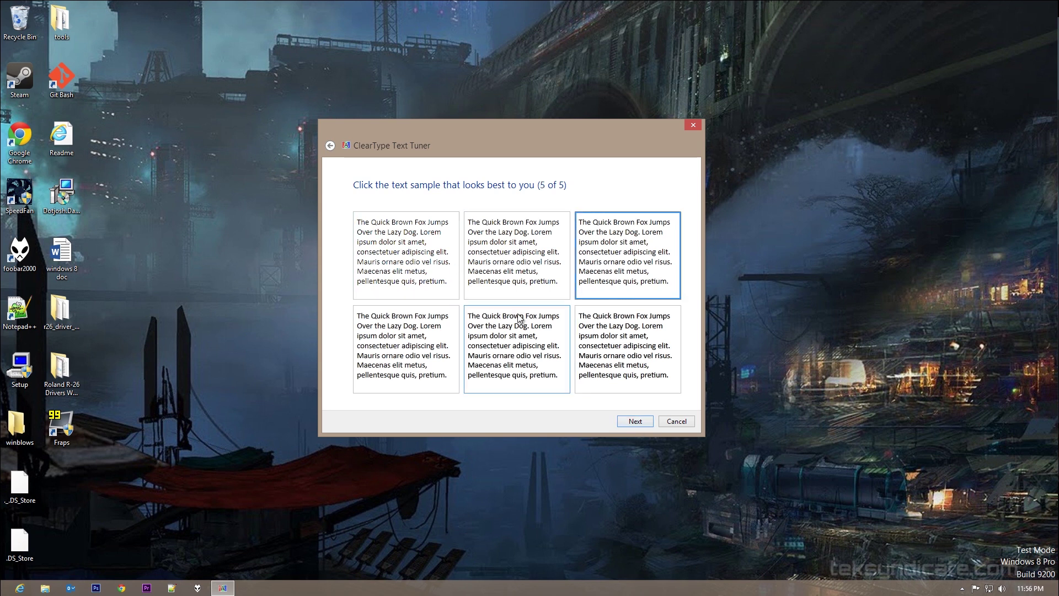
{"action": "left_click", "coordinate": [526, 281]}
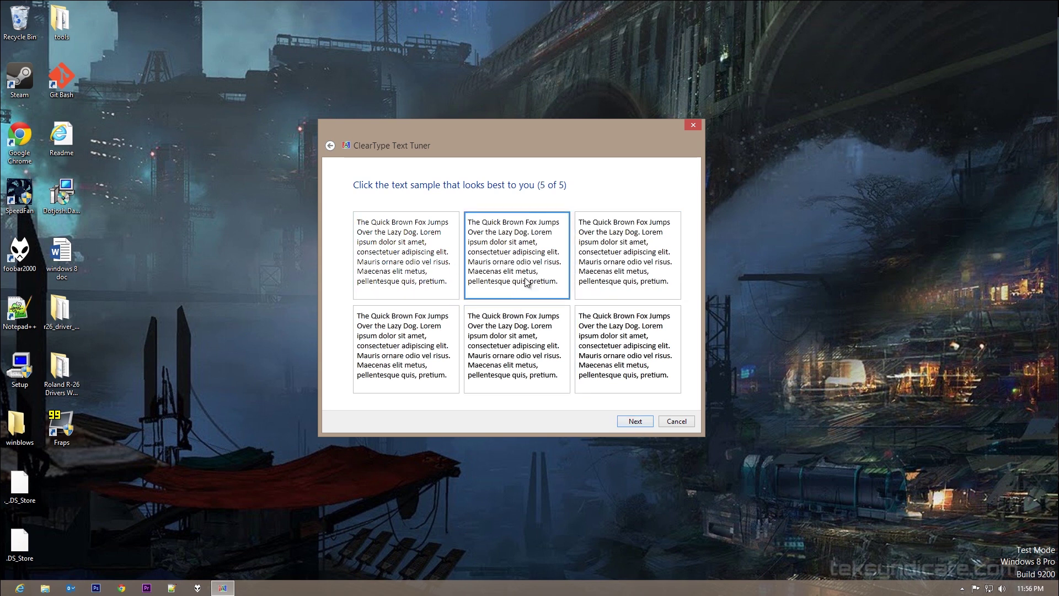
{"action": "left_click", "coordinate": [638, 422]}
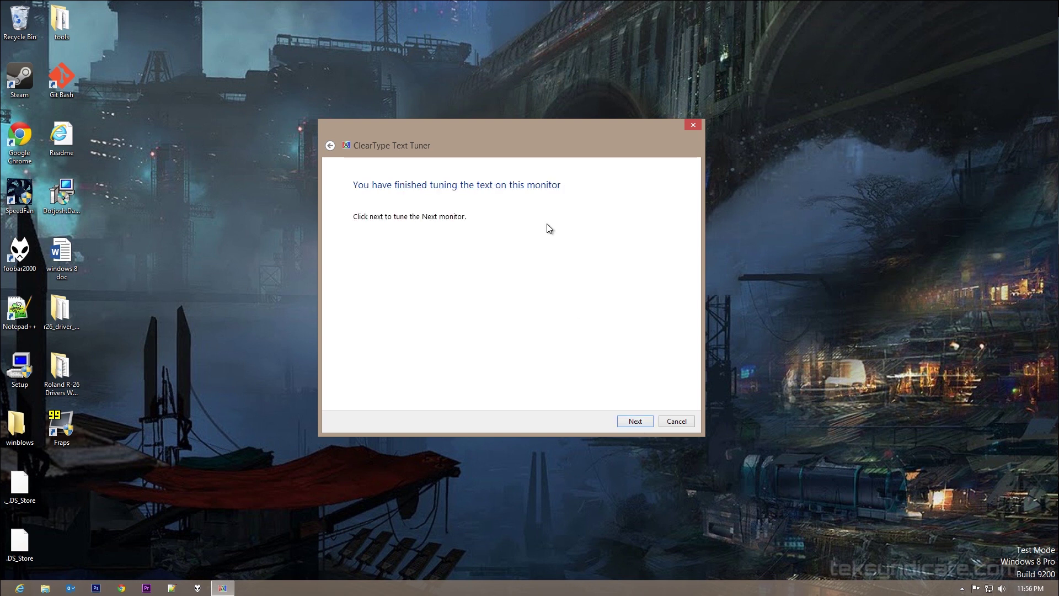
{"action": "left_click", "coordinate": [629, 421]}
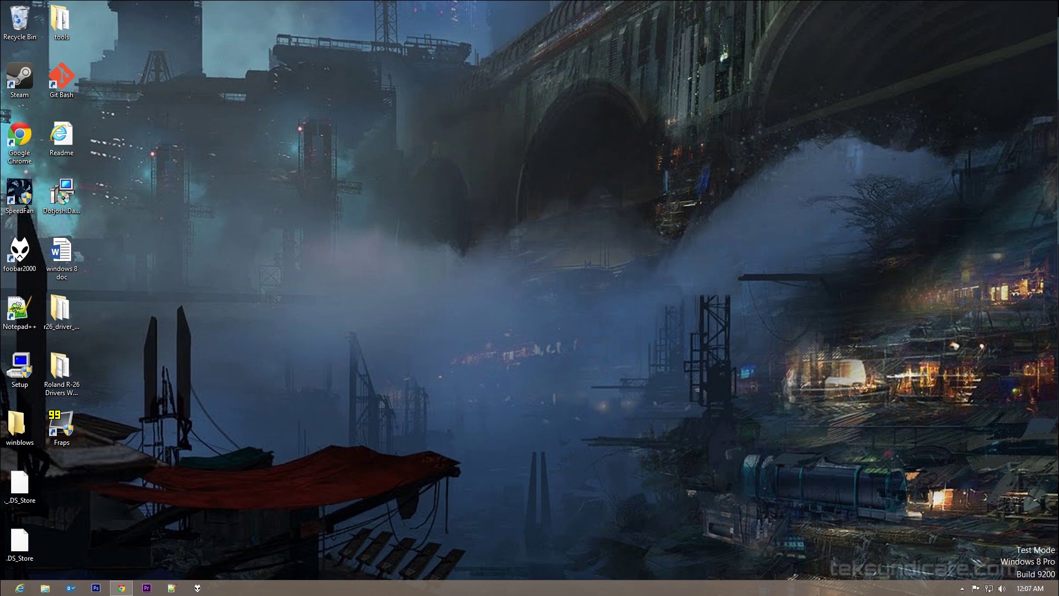
Step: Look over the Start screen's tile groups, from Inter Tubes through Regular Stuff and IDK to Officey Stuff
{"action": "key", "text": "super"}
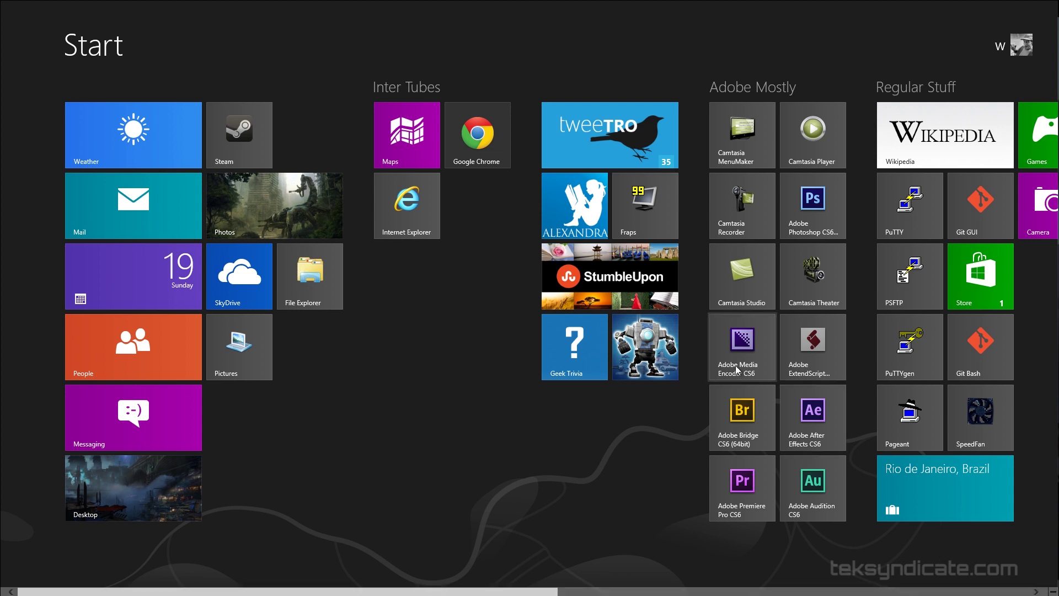
{"action": "scroll", "coordinate": [393, 289], "scroll_direction": "down", "scroll_amount": 5}
{"action": "scroll", "coordinate": [396, 290], "scroll_direction": "up", "scroll_amount": 5}
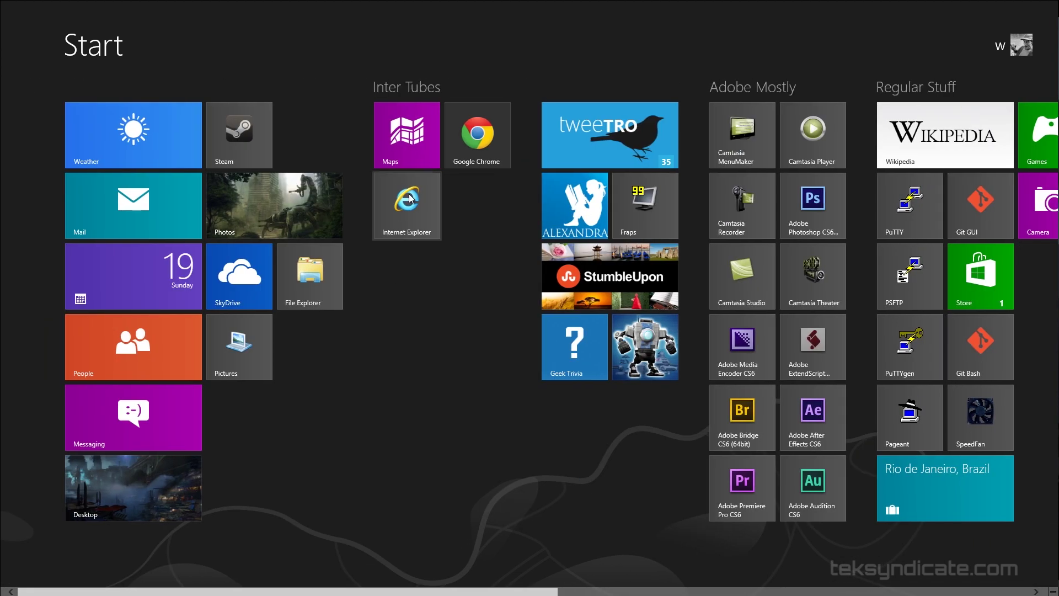
{"action": "scroll", "coordinate": [459, 193], "scroll_direction": "down", "scroll_amount": 10}
{"action": "scroll", "coordinate": [451, 199], "scroll_direction": "up", "scroll_amount": 10}
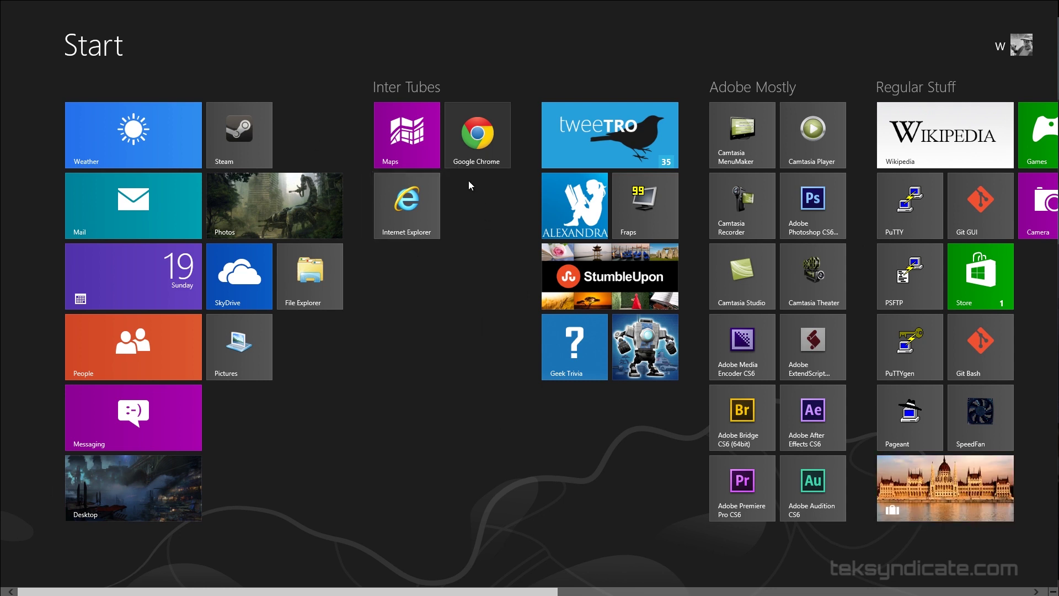
{"action": "scroll", "coordinate": [671, 213], "scroll_direction": "down", "scroll_amount": 7}
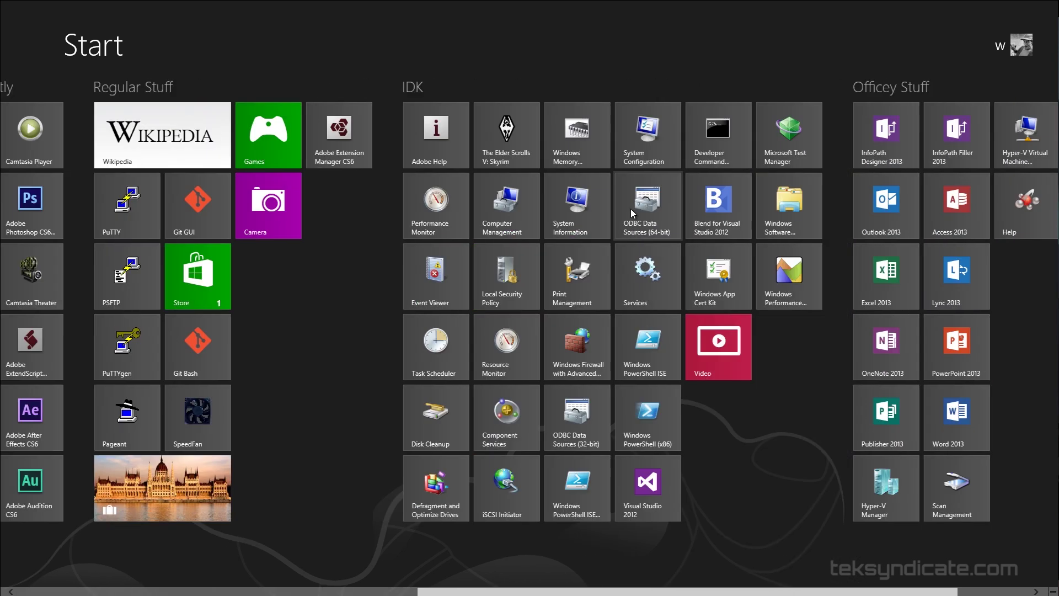
{"action": "scroll", "coordinate": [617, 213], "scroll_direction": "up", "scroll_amount": 3}
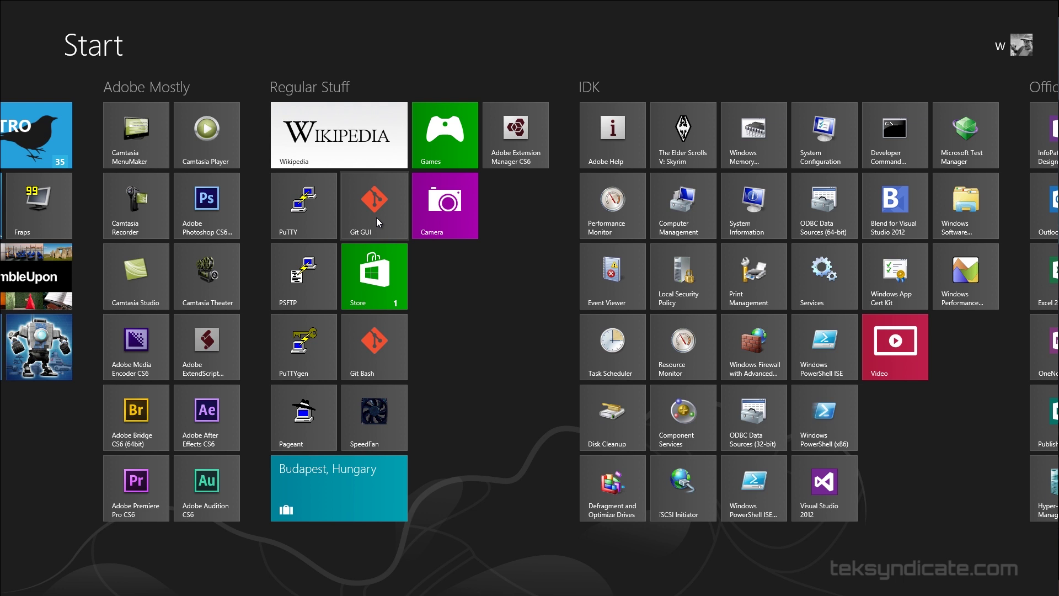
{"action": "scroll", "coordinate": [376, 218], "scroll_direction": "up", "scroll_amount": 5}
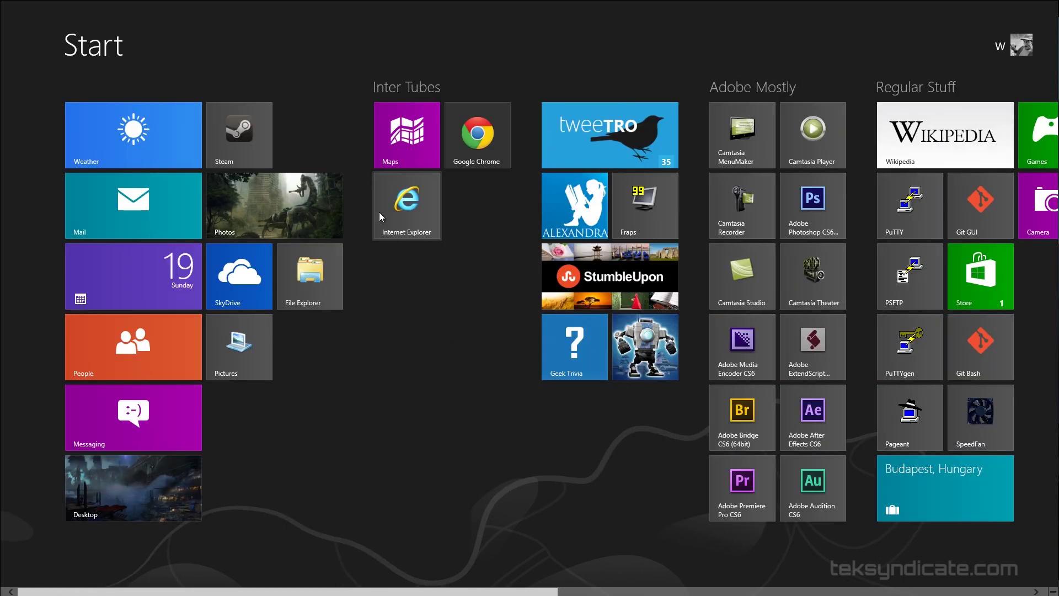
Step: Show the full Apps list, search it for "putt", and launch PuTTY
{"action": "key", "text": "ctrl+Tab"}
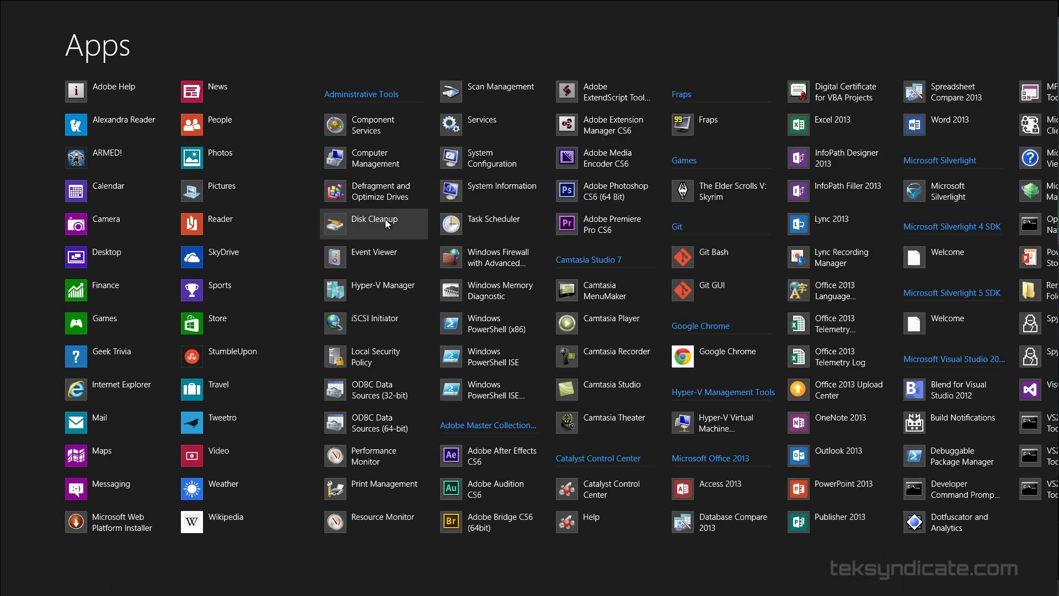
{"action": "type", "text": "putt"}
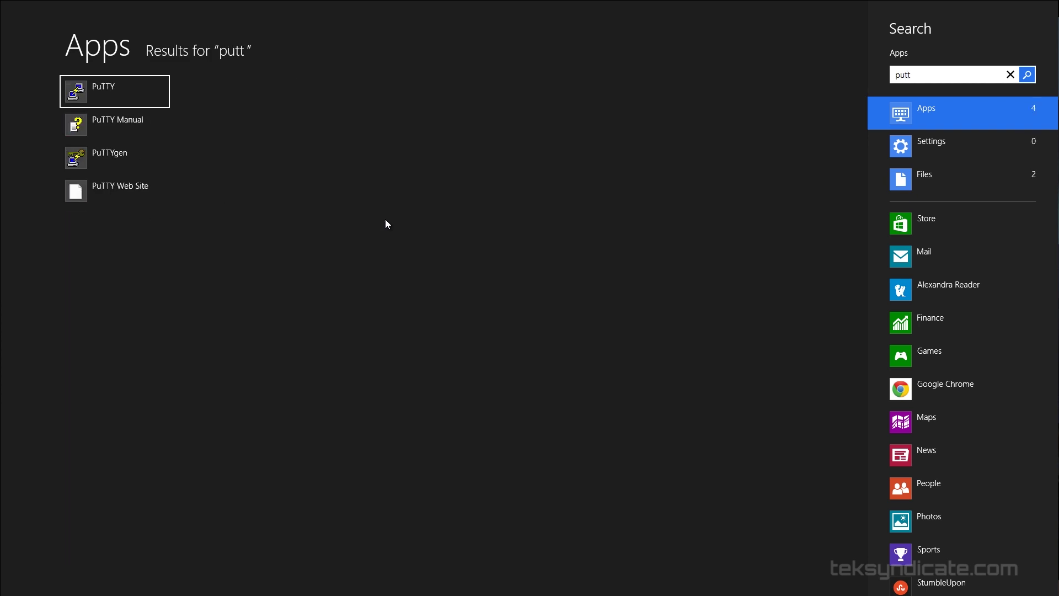
{"action": "key", "text": "Return"}
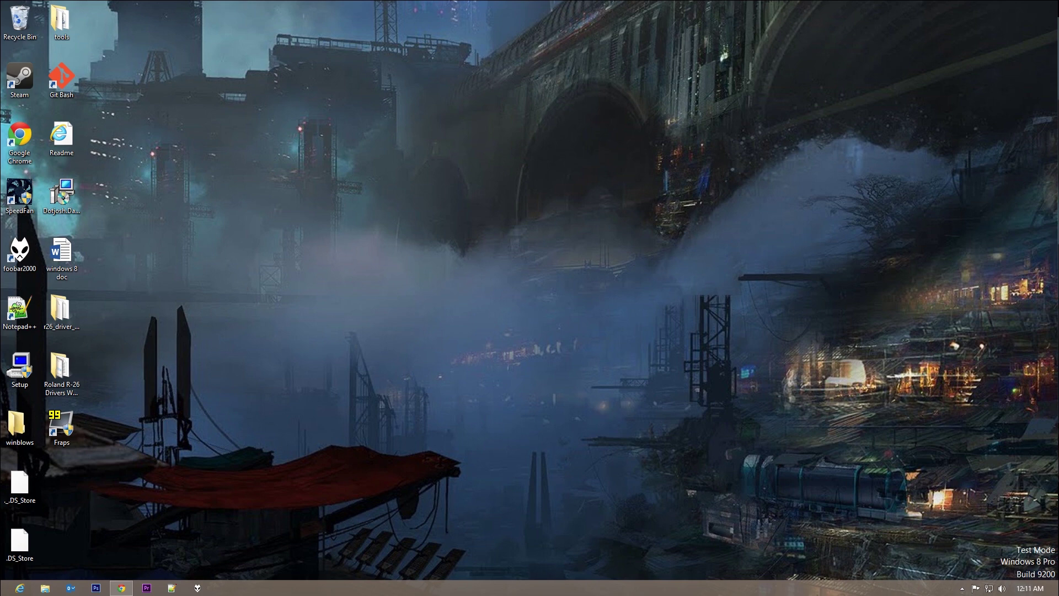
Step: Search for "printer" from the Start screen and view its Settings and Files results
{"action": "key", "text": "super"}
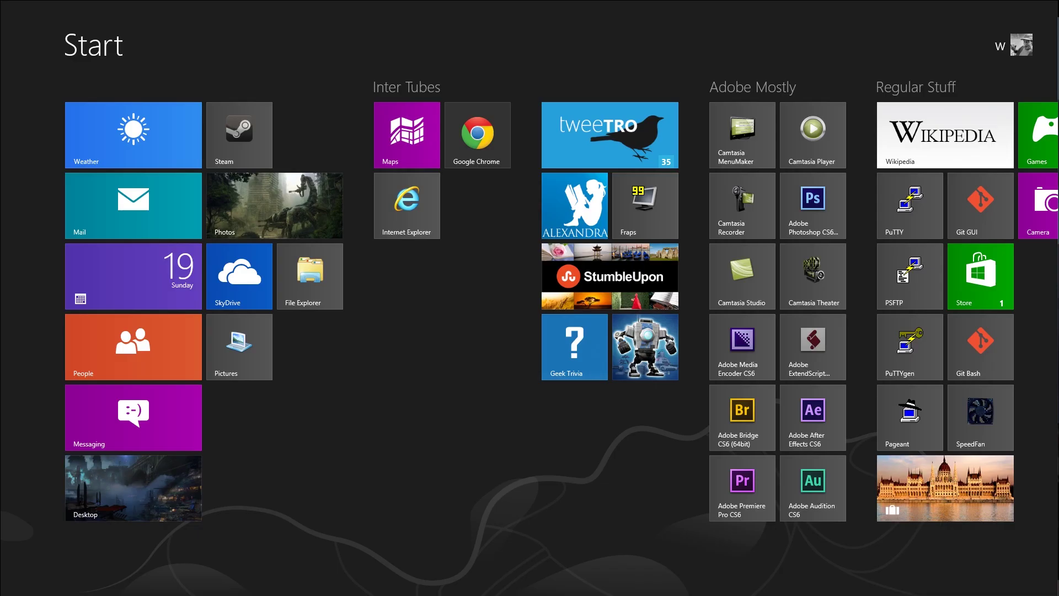
{"action": "type", "text": "printer"}
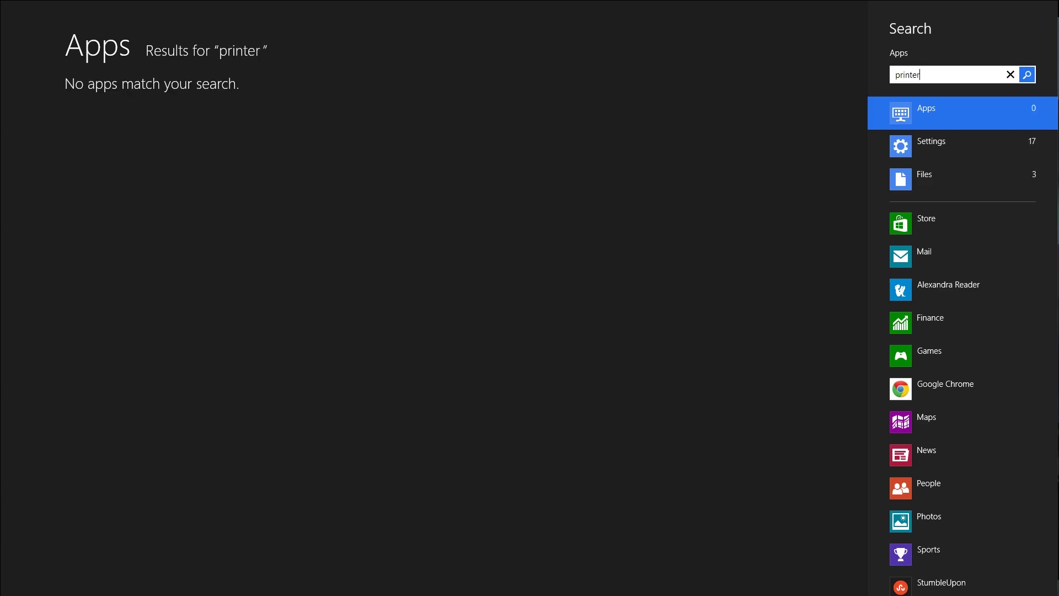
{"action": "key", "text": "Tab"}
{"action": "key", "text": "Down"}
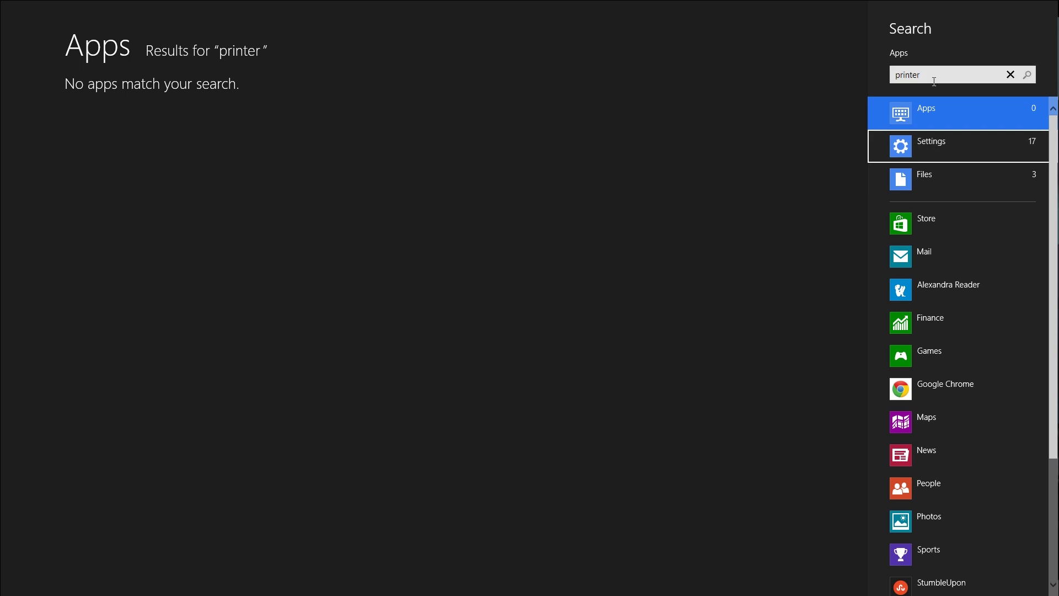
{"action": "left_click", "coordinate": [921, 144]}
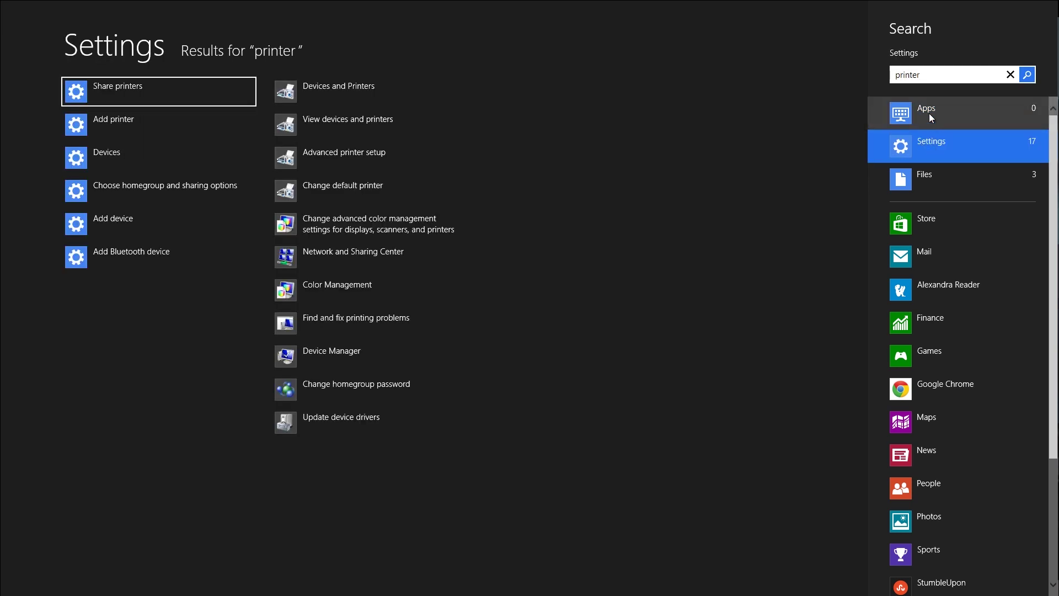
{"action": "left_click", "coordinate": [920, 175]}
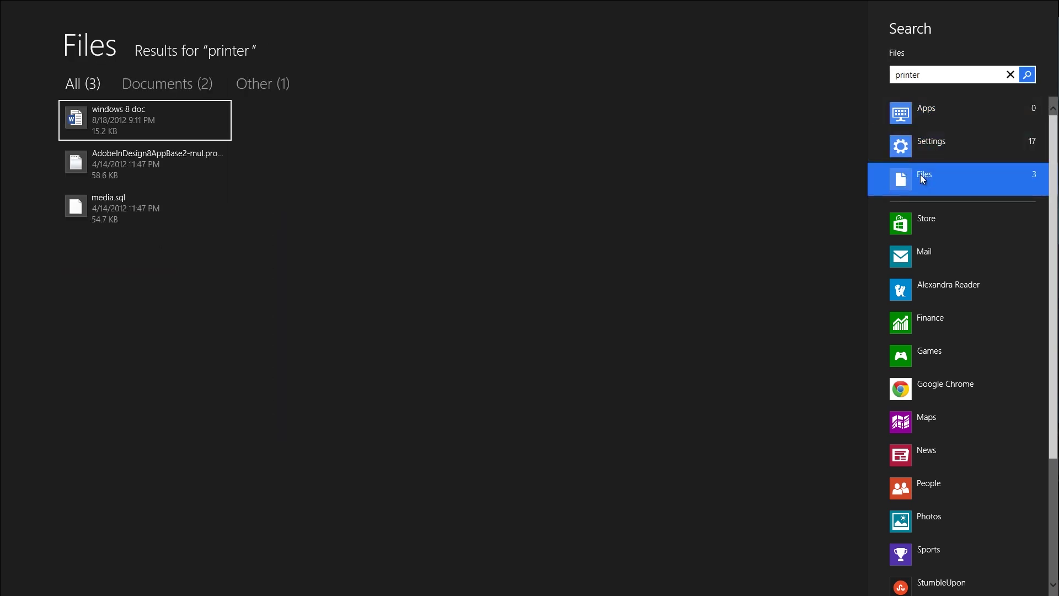
{"action": "left_click", "coordinate": [937, 76]}
{"action": "key", "text": "Tab"}
{"action": "key", "text": "Tab"}
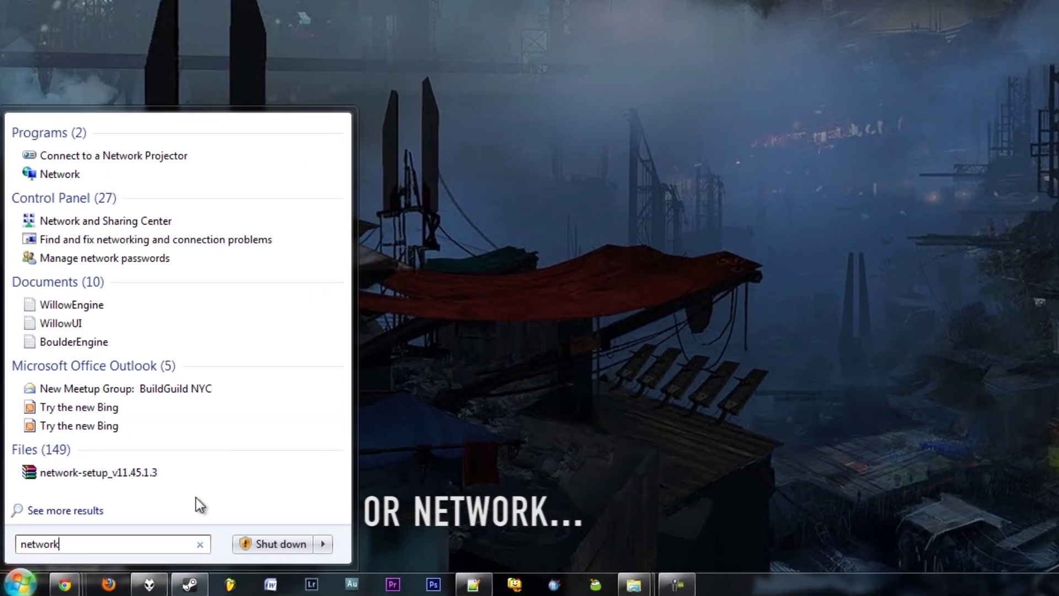
{"action": "left_click_drag", "start_coordinate": [119, 548], "coordinate": [25, 546]}
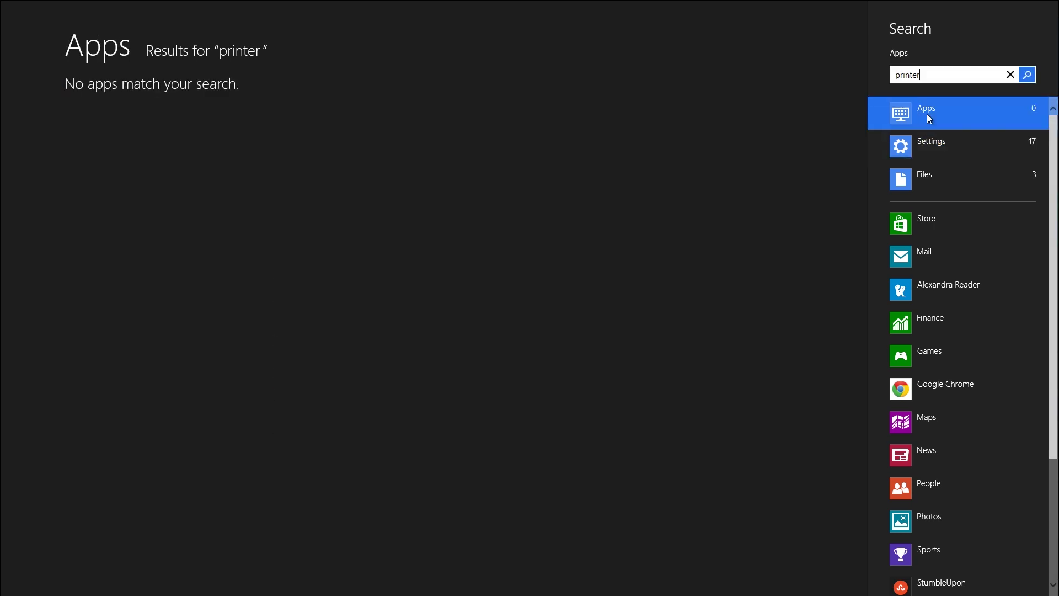
Step: Search the apps for "notepad" and move the selection between Notepad and Notepad++
{"action": "key", "text": "BackSpace"}
{"action": "key", "text": "BackSpace"}
{"action": "key", "text": "BackSpace"}
{"action": "key", "text": "BackSpace"}
{"action": "key", "text": "BackSpace"}
{"action": "key", "text": "BackSpace"}
{"action": "key", "text": "BackSpace"}
{"action": "type", "text": "notepad"}
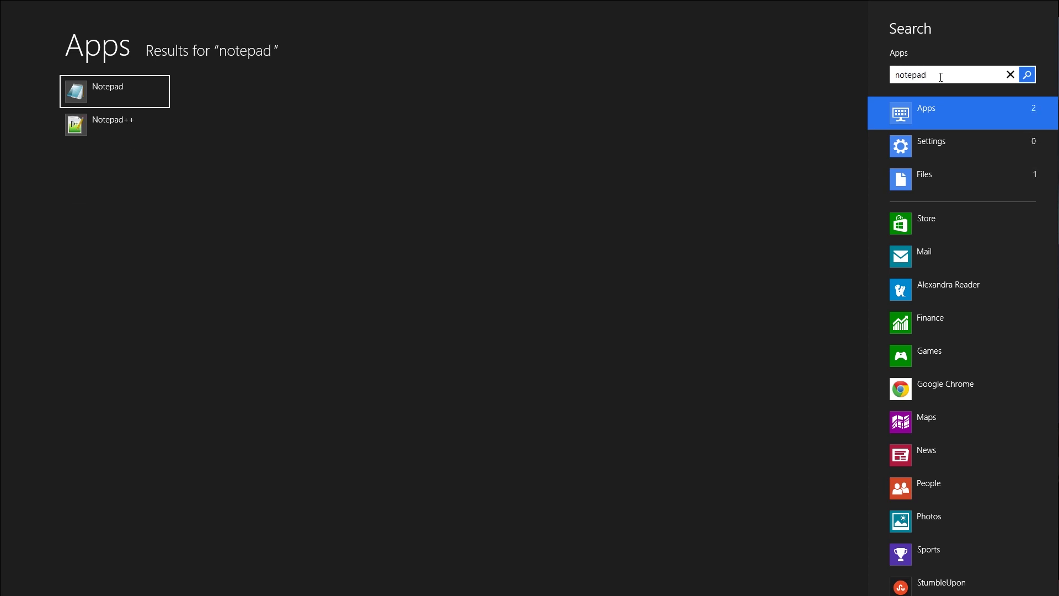
{"action": "key", "text": "Down"}
{"action": "key", "text": "Up"}
{"action": "key", "text": "Down"}
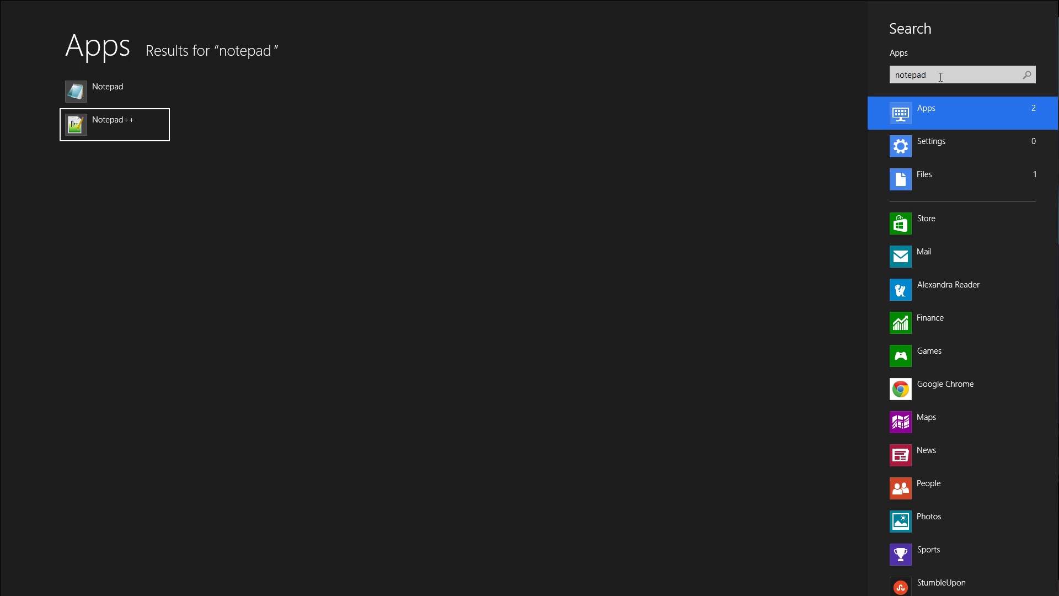
Step: Search the apps for "printer" again and move the focus back and forth among the Apps, Settings and Files categories
{"action": "left_click", "coordinate": [941, 76]}
{"action": "double_click", "coordinate": [942, 77]}
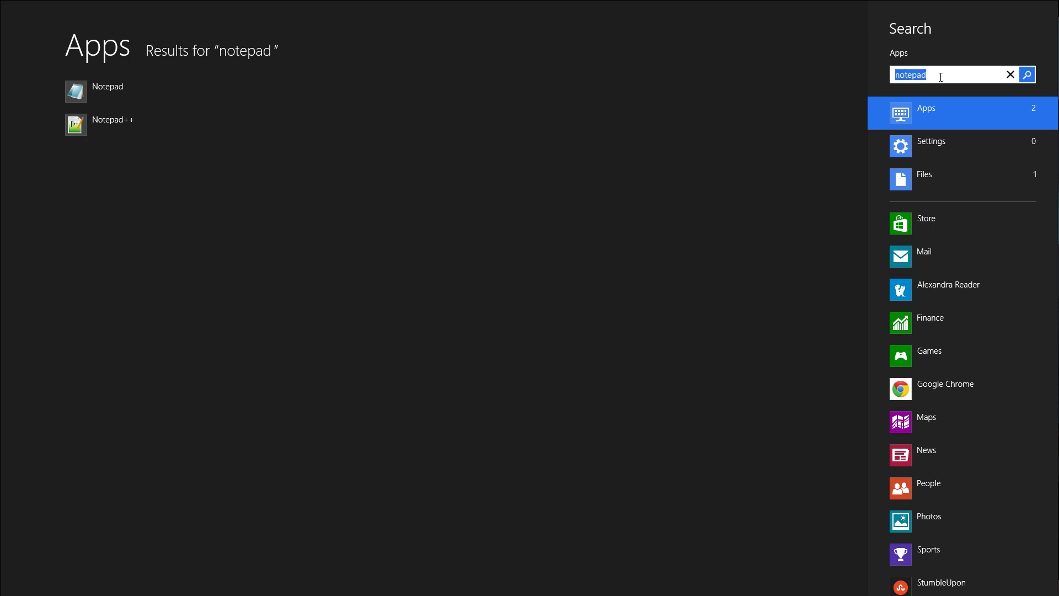
{"action": "type", "text": "printer"}
{"action": "key", "text": "Tab"}
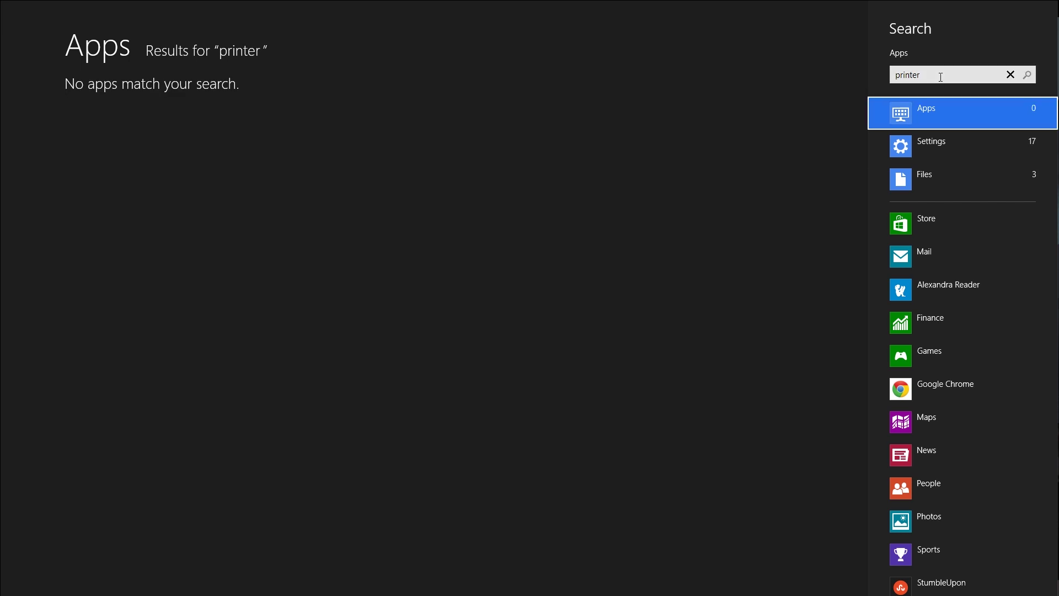
{"action": "key", "text": "Down"}
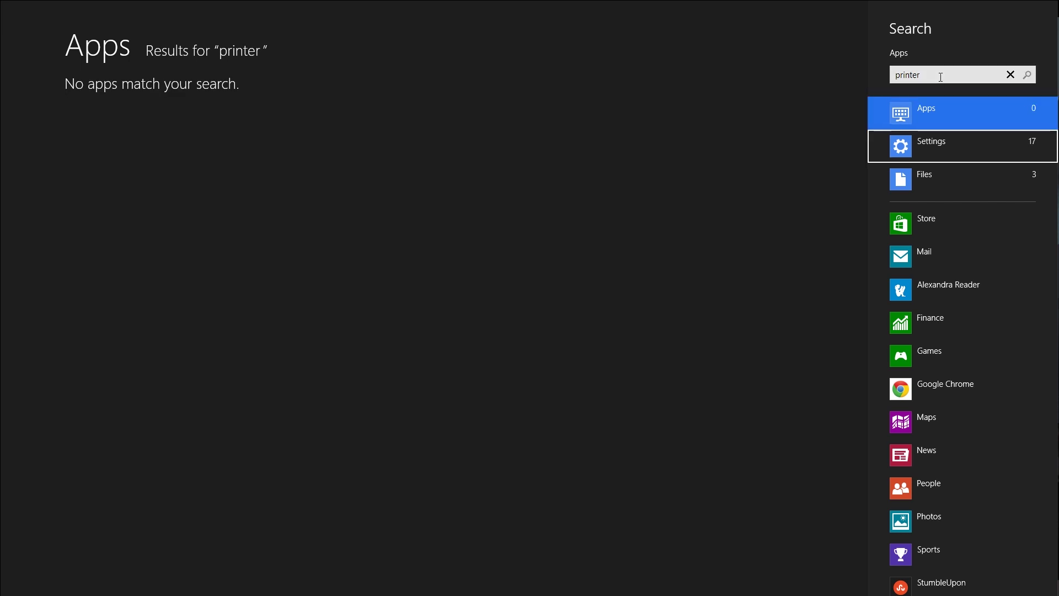
{"action": "key", "text": "Down"}
{"action": "key", "text": "Up"}
{"action": "key", "text": "Up"}
{"action": "key", "text": "Down"}
{"action": "key", "text": "Down"}
{"action": "key", "text": "Up"}
{"action": "key", "text": "Up"}
{"action": "key", "text": "Down"}
{"action": "key", "text": "Down"}
{"action": "key", "text": "Up"}
{"action": "key", "text": "Up"}
{"action": "key", "text": "Down"}
{"action": "key", "text": "Down"}
{"action": "key", "text": "Up"}
{"action": "key", "text": "Up"}
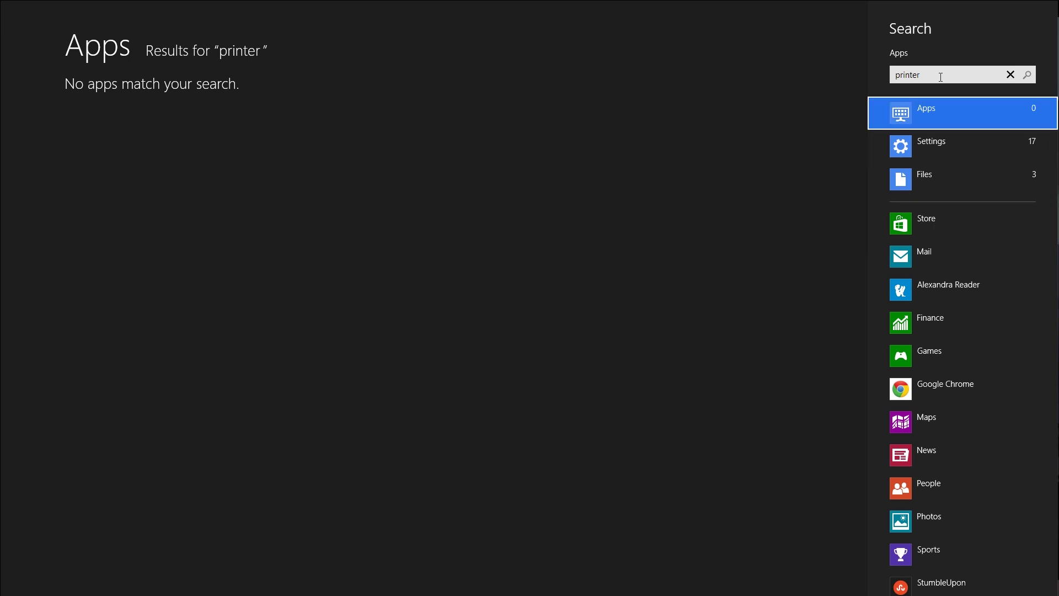
Step: Search the files for "a" and look through the results list from end to end
{"action": "left_click", "coordinate": [927, 78]}
{"action": "double_click", "coordinate": [927, 70]}
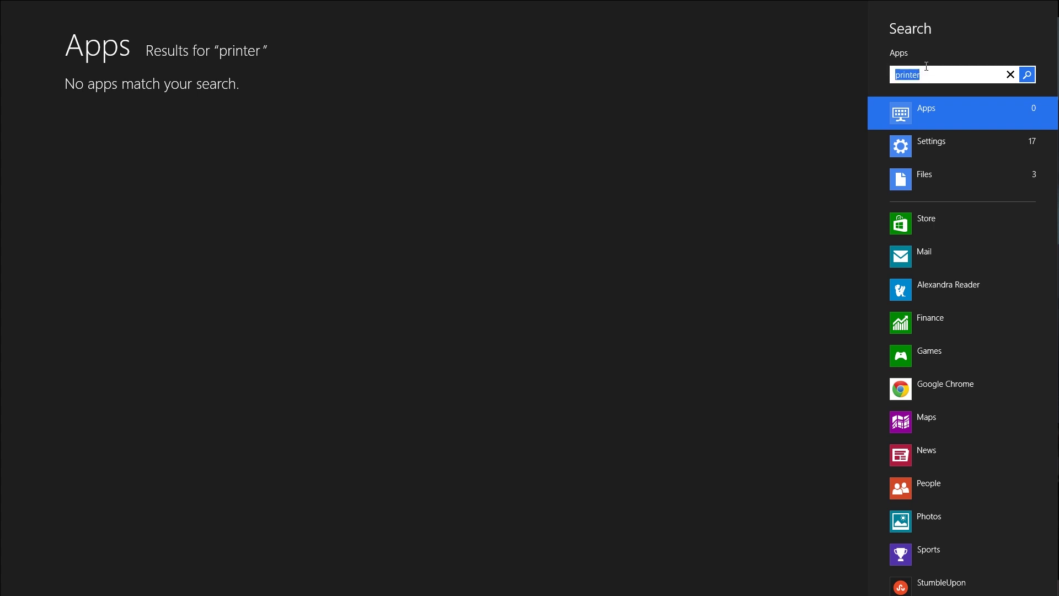
{"action": "left_click", "coordinate": [915, 168]}
{"action": "type", "text": "a"}
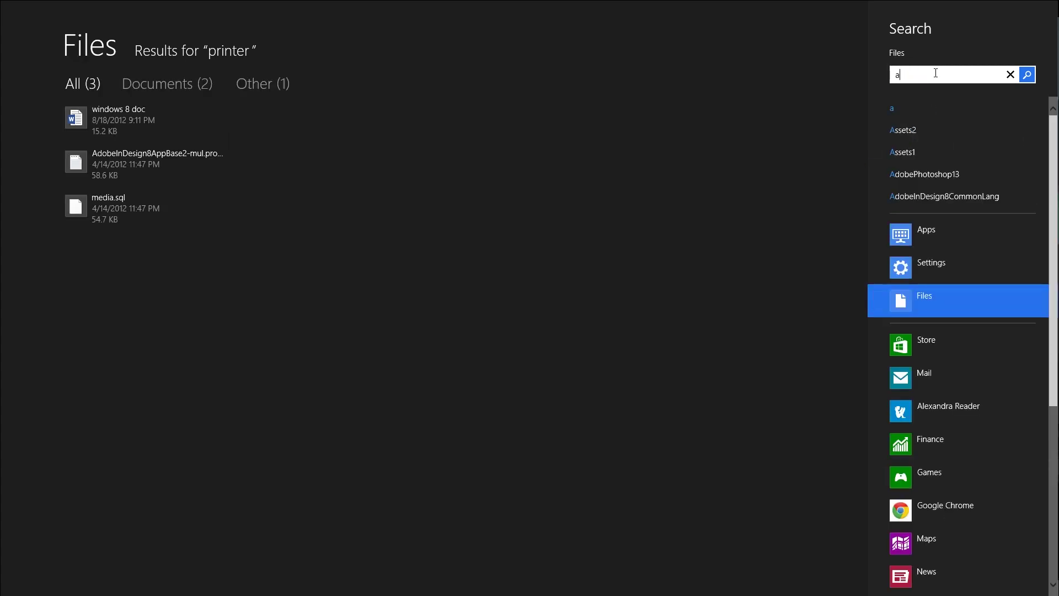
{"action": "key", "text": "Return"}
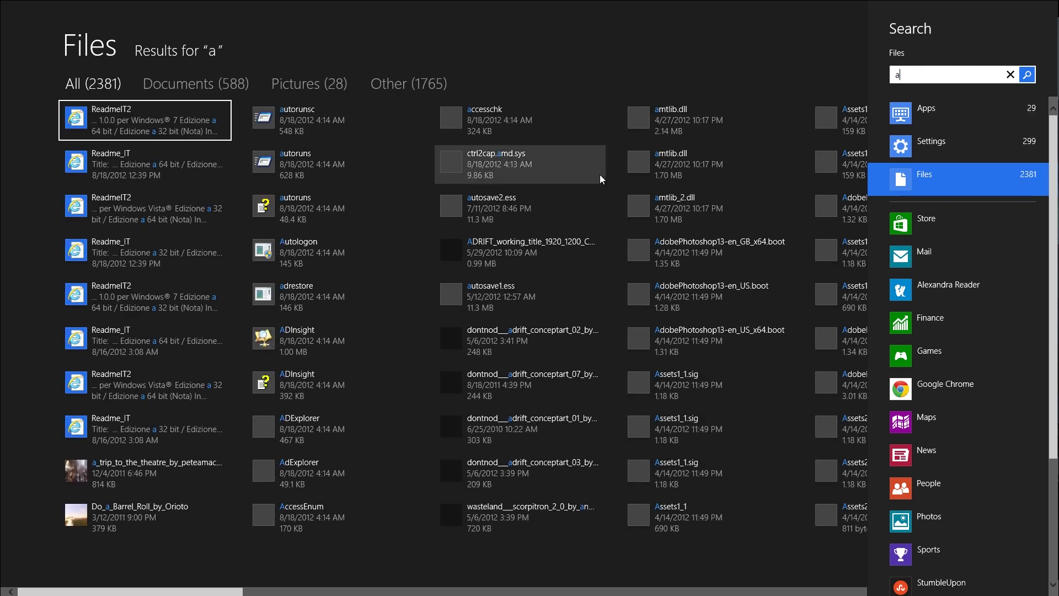
{"action": "mouse_move", "coordinate": [399, 206]}
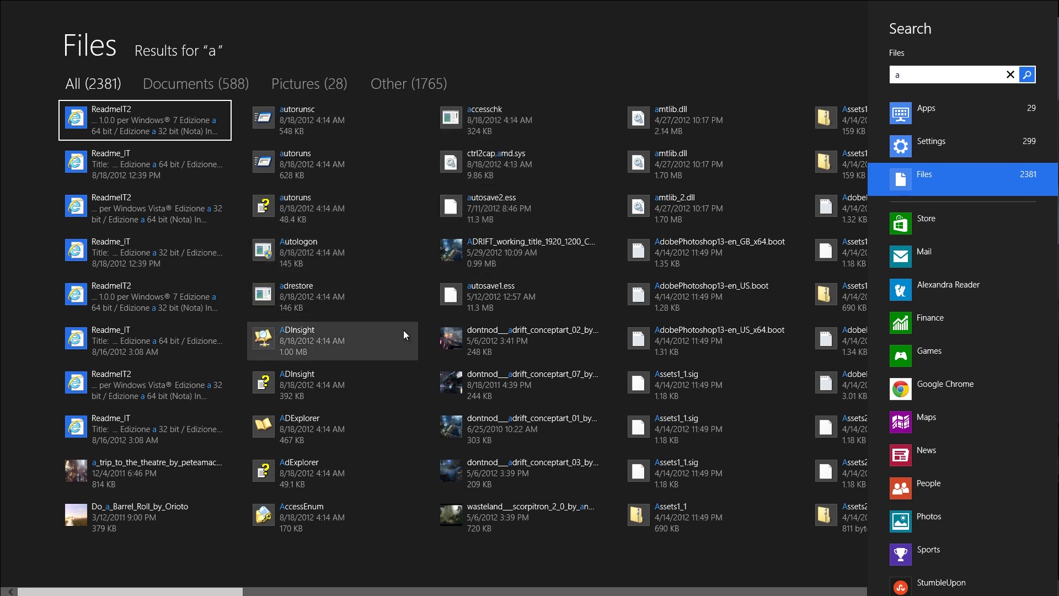
{"action": "scroll", "coordinate": [275, 564], "scroll_direction": "down", "scroll_amount": 10}
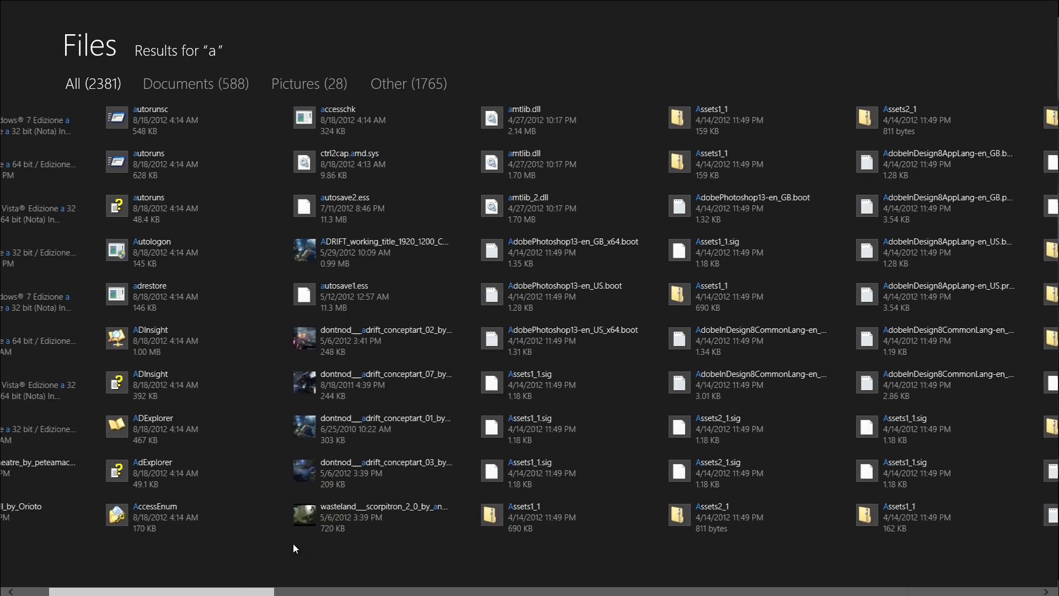
{"action": "scroll", "coordinate": [328, 451], "scroll_direction": "up", "scroll_amount": 10}
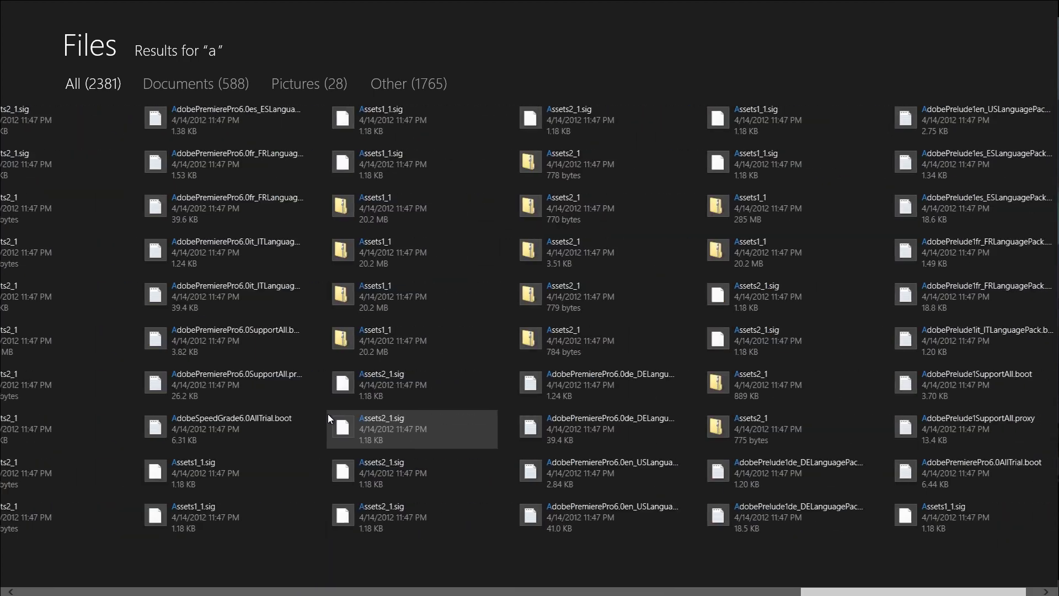
{"action": "scroll", "coordinate": [405, 312], "scroll_direction": "down", "scroll_amount": 2}
{"action": "scroll", "coordinate": [400, 319], "scroll_direction": "up", "scroll_amount": 2}
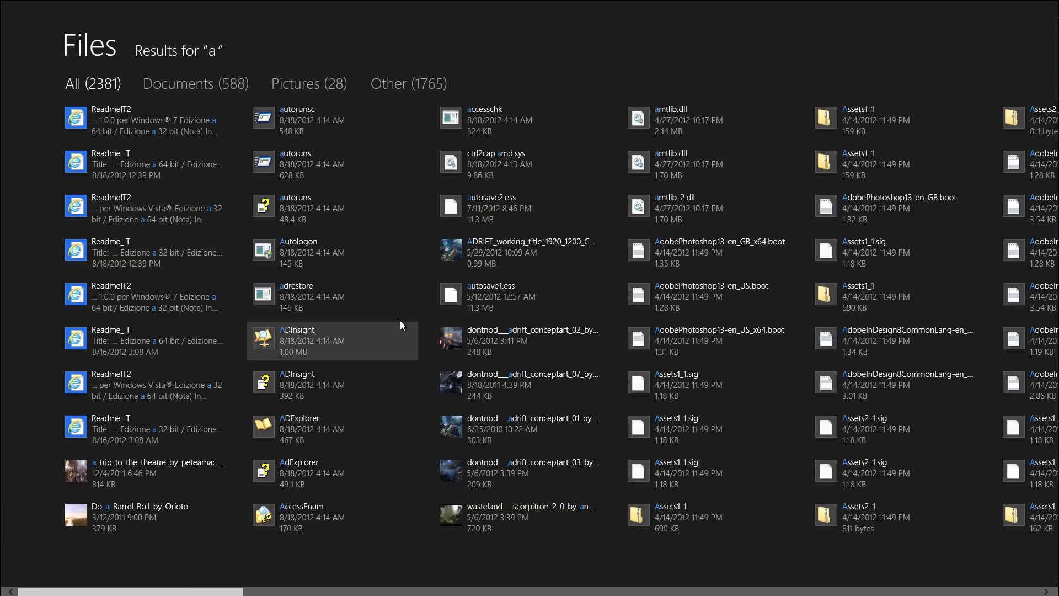
Step: Change the file search to "b" and browse the matching files
{"action": "key", "text": "super+f"}
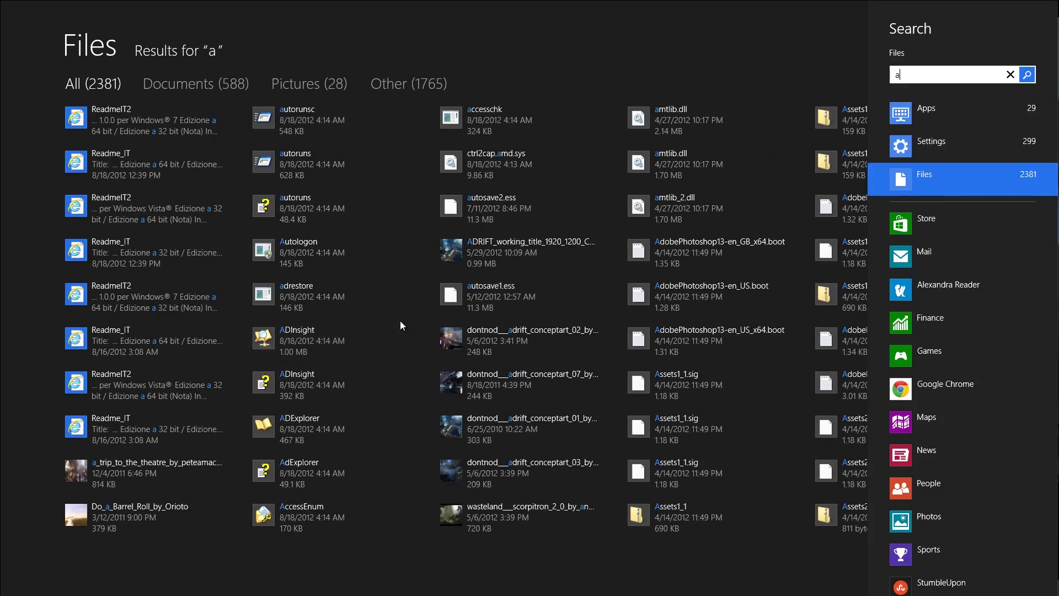
{"action": "type", "text": "b"}
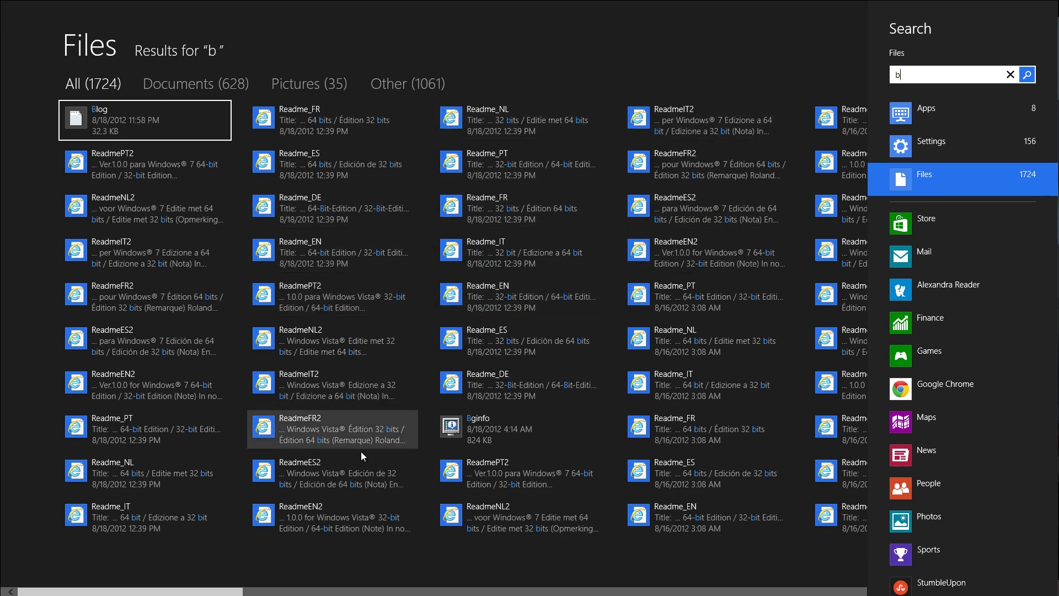
{"action": "left_click", "coordinate": [282, 569]}
{"action": "scroll", "coordinate": [280, 565], "scroll_direction": "down", "scroll_amount": 5}
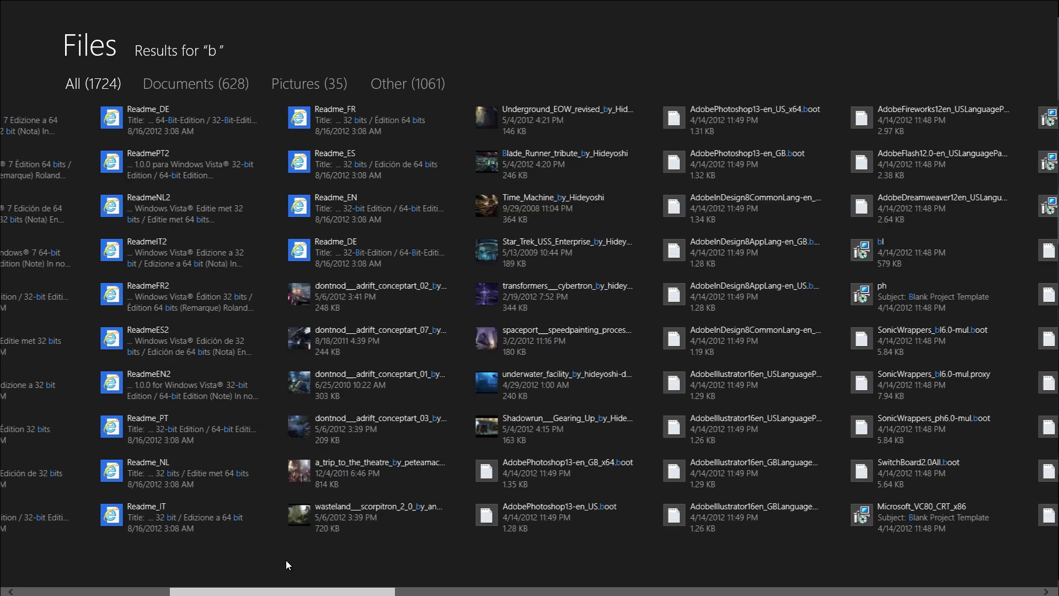
{"action": "scroll", "coordinate": [290, 555], "scroll_direction": "up", "scroll_amount": 5}
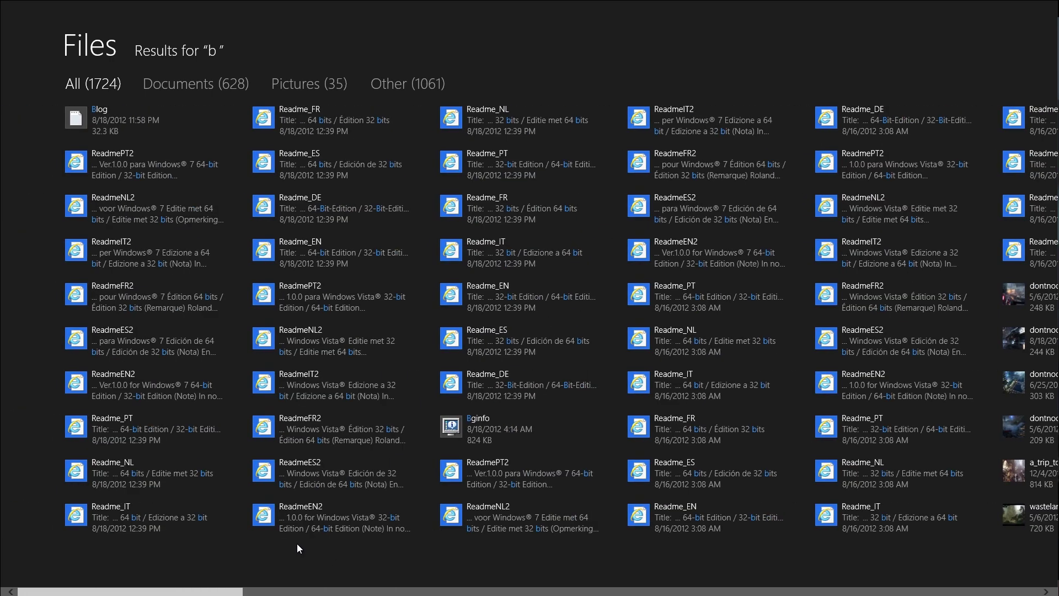
Step: Return to the Start screen, launch the Weather app, and browse its forecast sections
{"action": "key", "text": "super"}
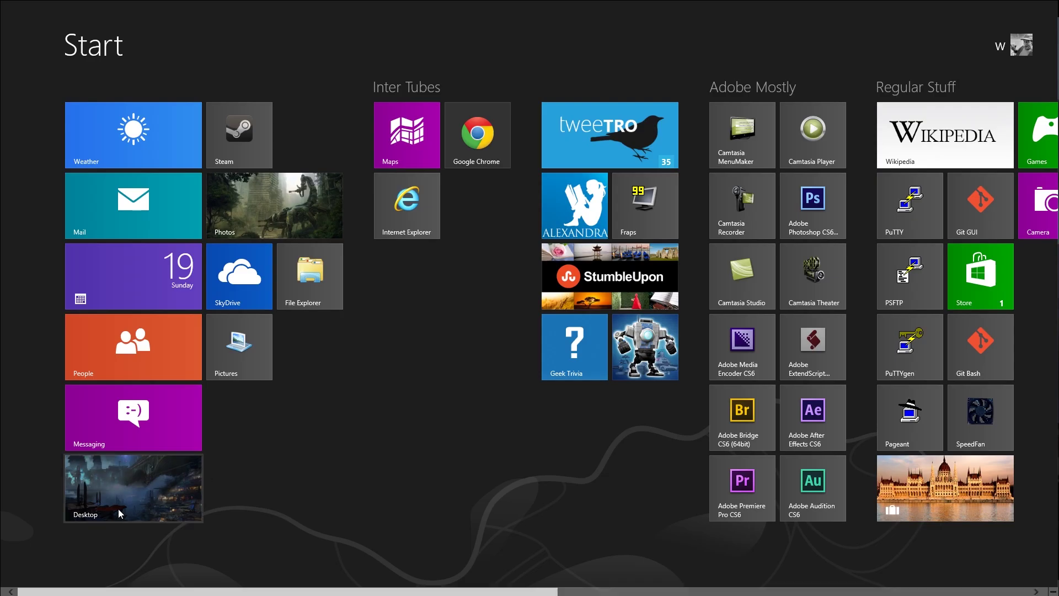
{"action": "left_click", "coordinate": [151, 137]}
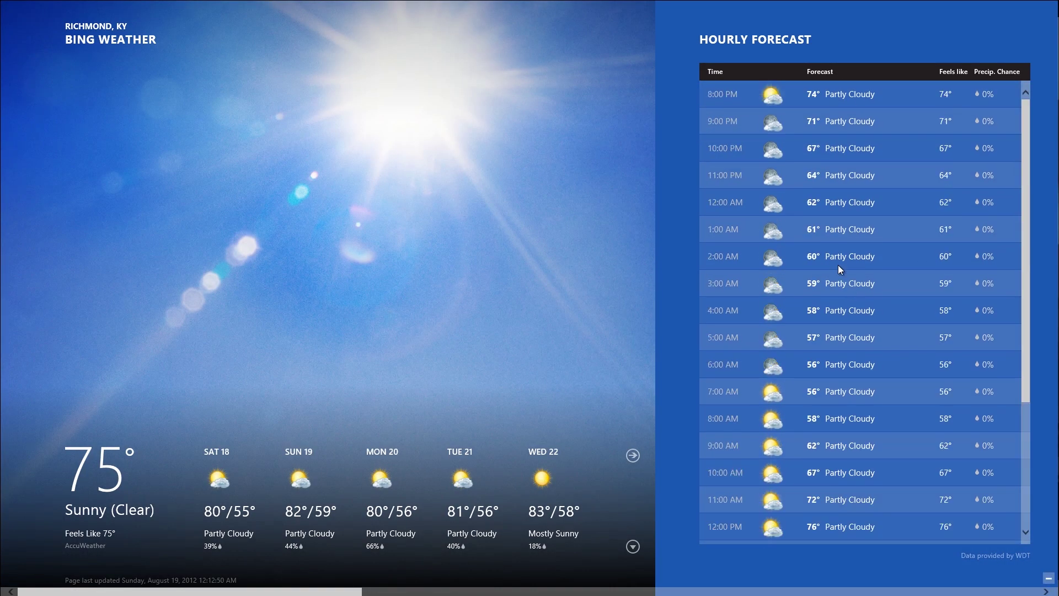
{"action": "scroll", "coordinate": [542, 270], "scroll_direction": "down", "scroll_amount": 3}
{"action": "scroll", "coordinate": [538, 270], "scroll_direction": "up", "scroll_amount": 3}
{"action": "scroll", "coordinate": [270, 274], "scroll_direction": "down", "scroll_amount": 3}
{"action": "scroll", "coordinate": [165, 277], "scroll_direction": "up", "scroll_amount": 2}
{"action": "scroll", "coordinate": [102, 282], "scroll_direction": "up", "scroll_amount": 3}
{"action": "scroll", "coordinate": [102, 280], "scroll_direction": "down", "scroll_amount": 4}
{"action": "scroll", "coordinate": [103, 281], "scroll_direction": "up", "scroll_amount": 4}
{"action": "scroll", "coordinate": [104, 274], "scroll_direction": "down", "scroll_amount": 4}
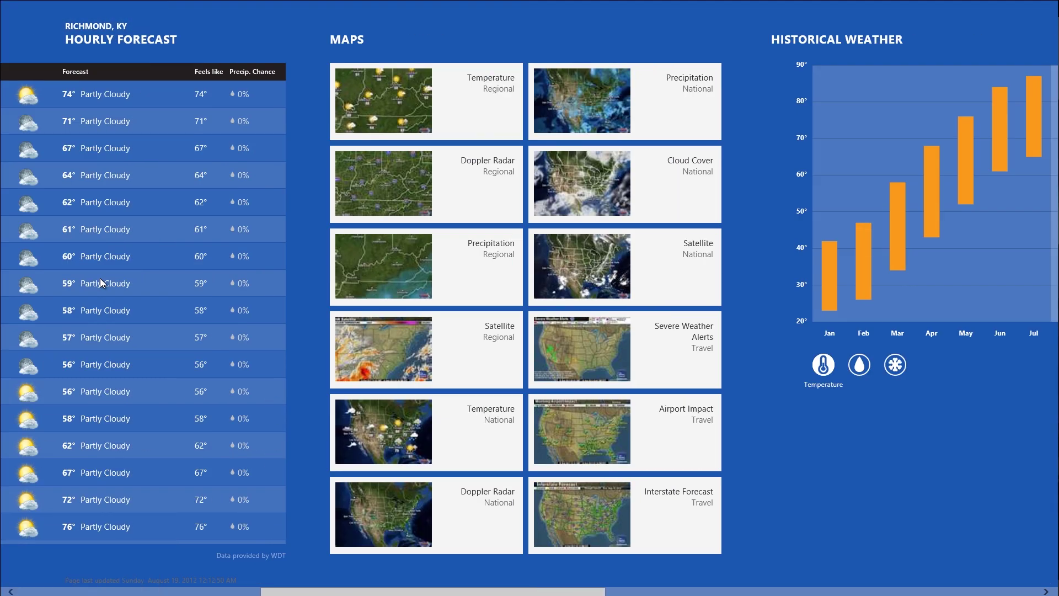
Step: Examine the hourly forecast list, the maps and the historical weather chart in the Weather app
{"action": "scroll", "coordinate": [97, 281], "scroll_direction": "down", "scroll_amount": 1}
{"action": "scroll", "coordinate": [97, 281], "scroll_direction": "down", "scroll_amount": 3}
{"action": "scroll", "coordinate": [98, 283], "scroll_direction": "up", "scroll_amount": 3}
{"action": "scroll", "coordinate": [97, 284], "scroll_direction": "down", "scroll_amount": 3}
{"action": "scroll", "coordinate": [100, 286], "scroll_direction": "up", "scroll_amount": 3}
{"action": "scroll", "coordinate": [104, 286], "scroll_direction": "down", "scroll_amount": 3}
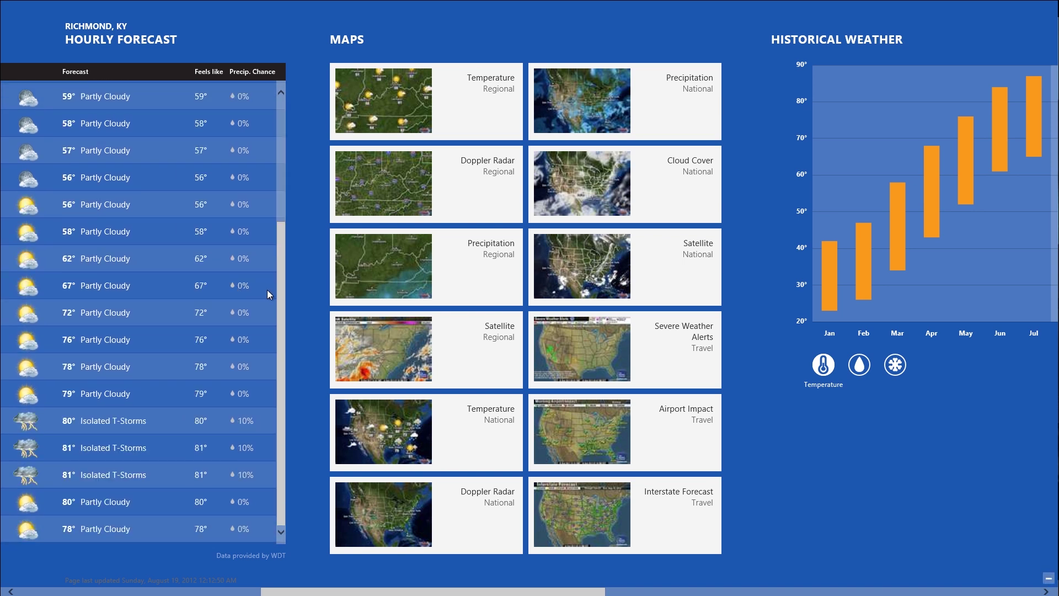
{"action": "scroll", "coordinate": [299, 289], "scroll_direction": "down", "scroll_amount": 4}
{"action": "scroll", "coordinate": [299, 290], "scroll_direction": "down", "scroll_amount": 4}
{"action": "scroll", "coordinate": [299, 290], "scroll_direction": "up", "scroll_amount": 8}
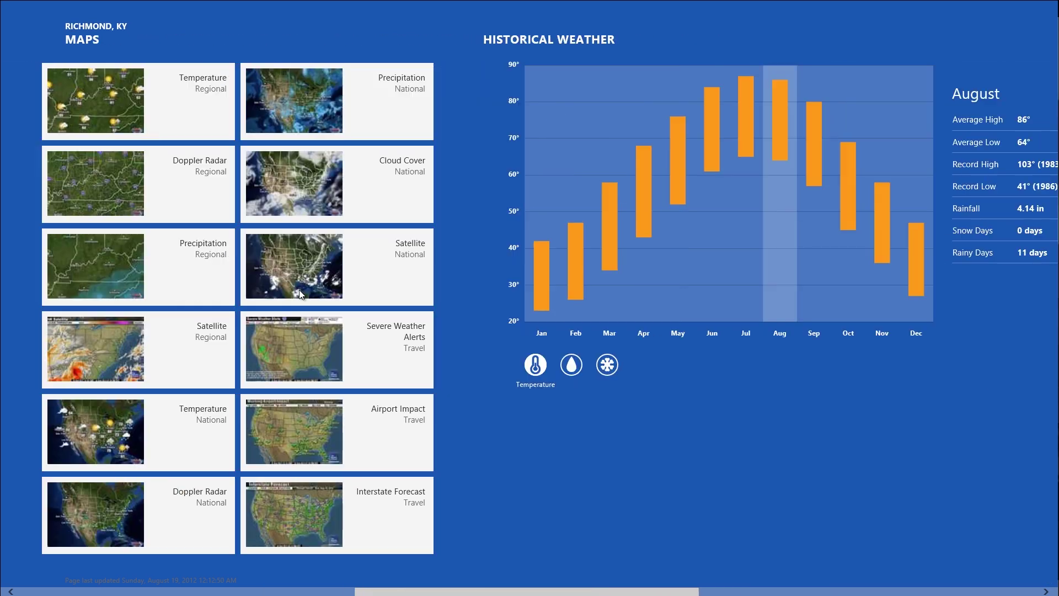
{"action": "scroll", "coordinate": [299, 289], "scroll_direction": "down", "scroll_amount": 1}
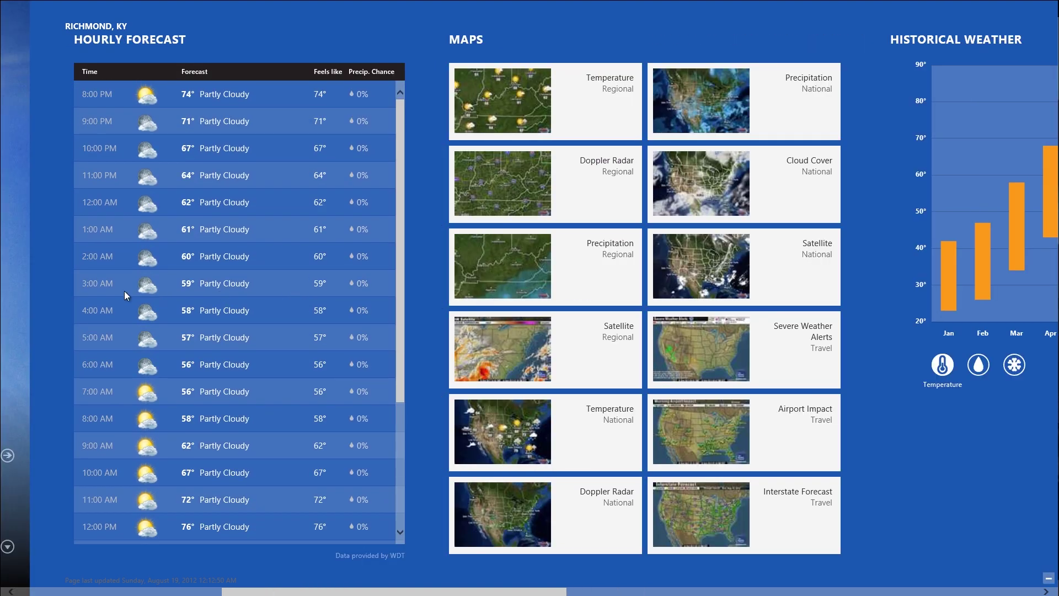
{"action": "scroll", "coordinate": [124, 291], "scroll_direction": "down", "scroll_amount": 2}
{"action": "scroll", "coordinate": [62, 291], "scroll_direction": "down", "scroll_amount": 2}
{"action": "scroll", "coordinate": [193, 293], "scroll_direction": "down", "scroll_amount": 7}
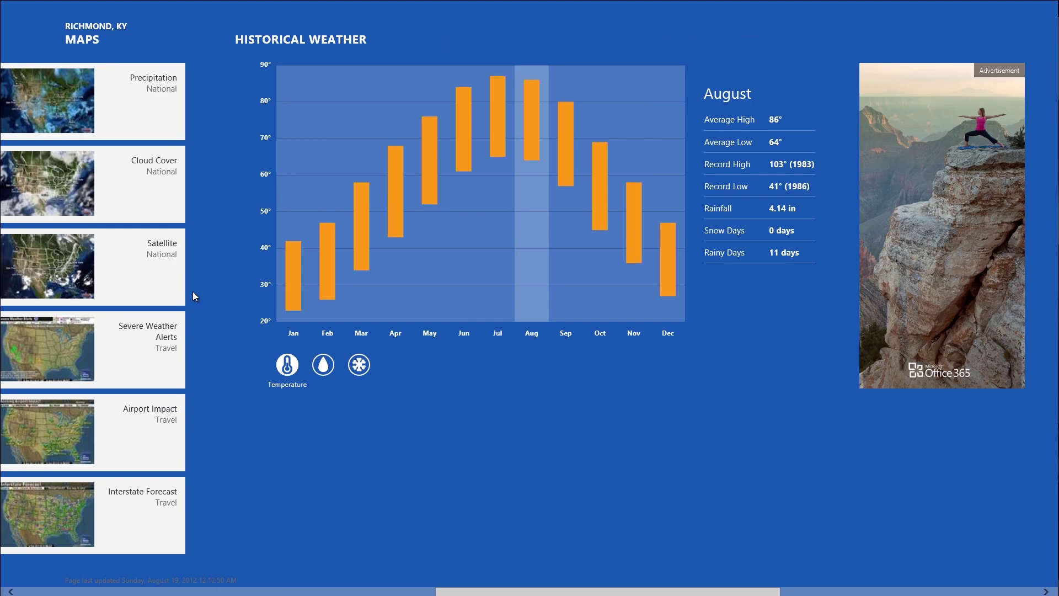
{"action": "scroll", "coordinate": [258, 298], "scroll_direction": "up", "scroll_amount": 8}
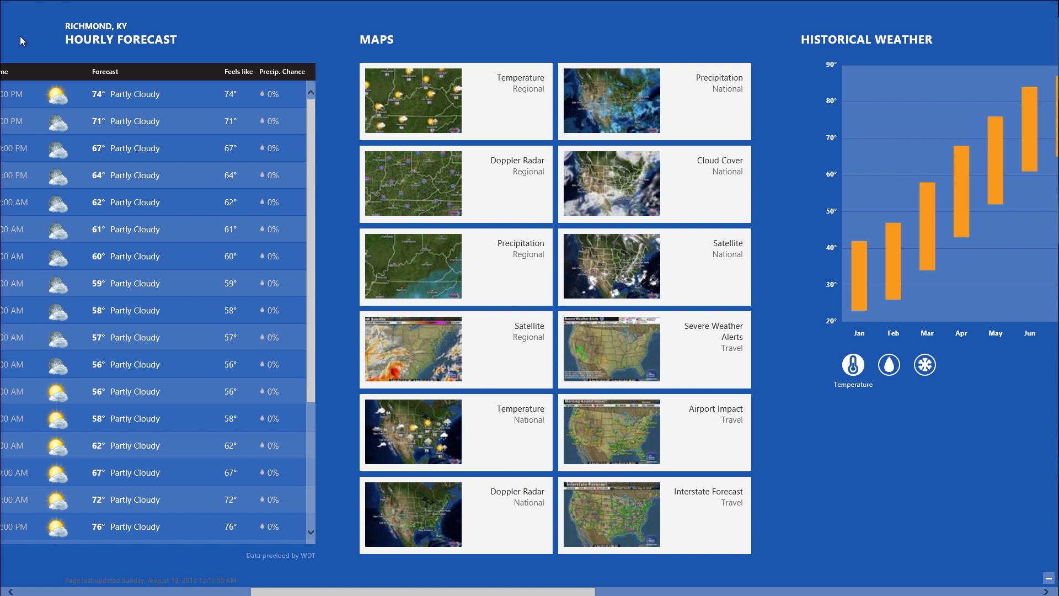
{"action": "scroll", "coordinate": [33, 165], "scroll_direction": "down", "scroll_amount": 1}
{"action": "scroll", "coordinate": [64, 270], "scroll_direction": "down", "scroll_amount": 3}
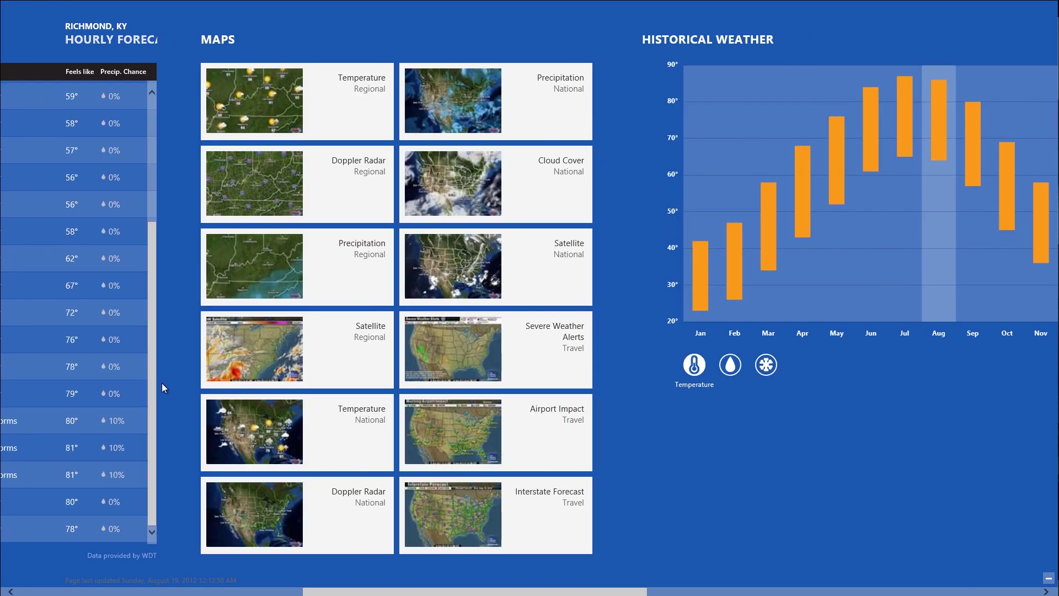
Step: Go back to the Start screen, reopen the Weather app, and close it
{"action": "key", "text": "super"}
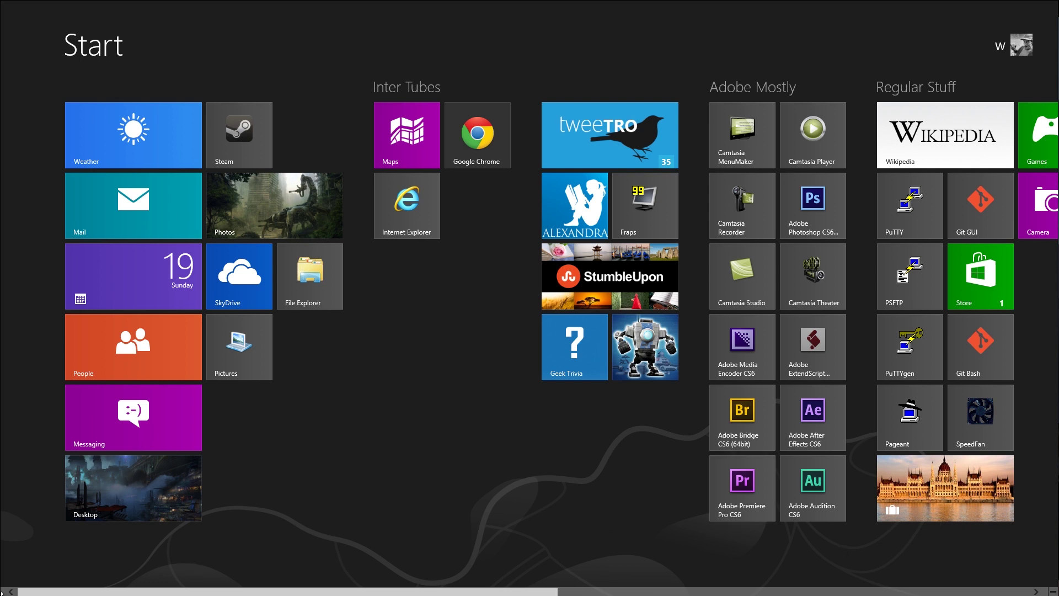
{"action": "mouse_move", "coordinate": [2, 594]}
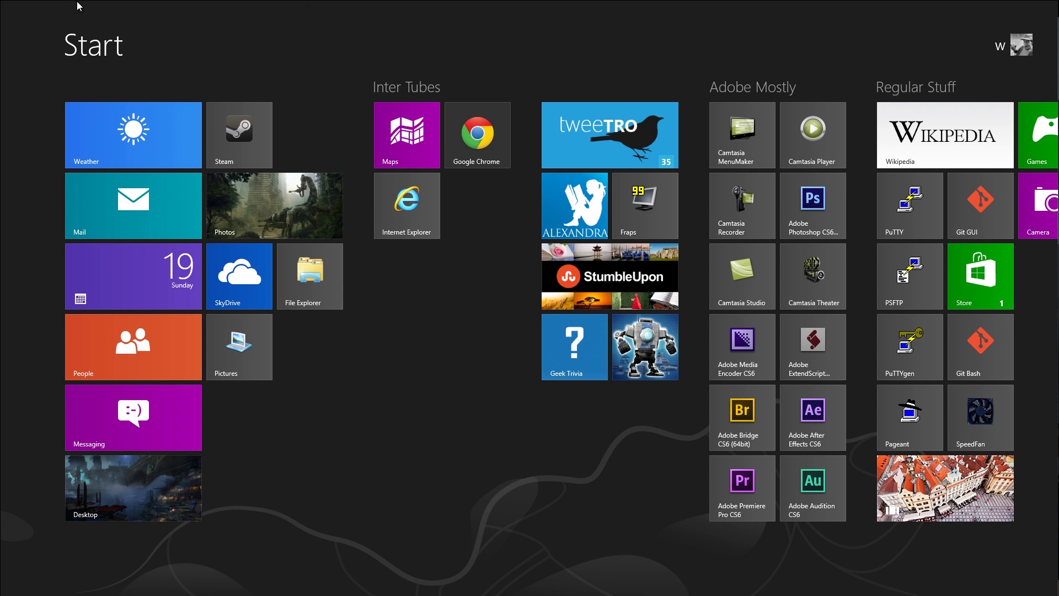
{"action": "mouse_move", "coordinate": [1, 0]}
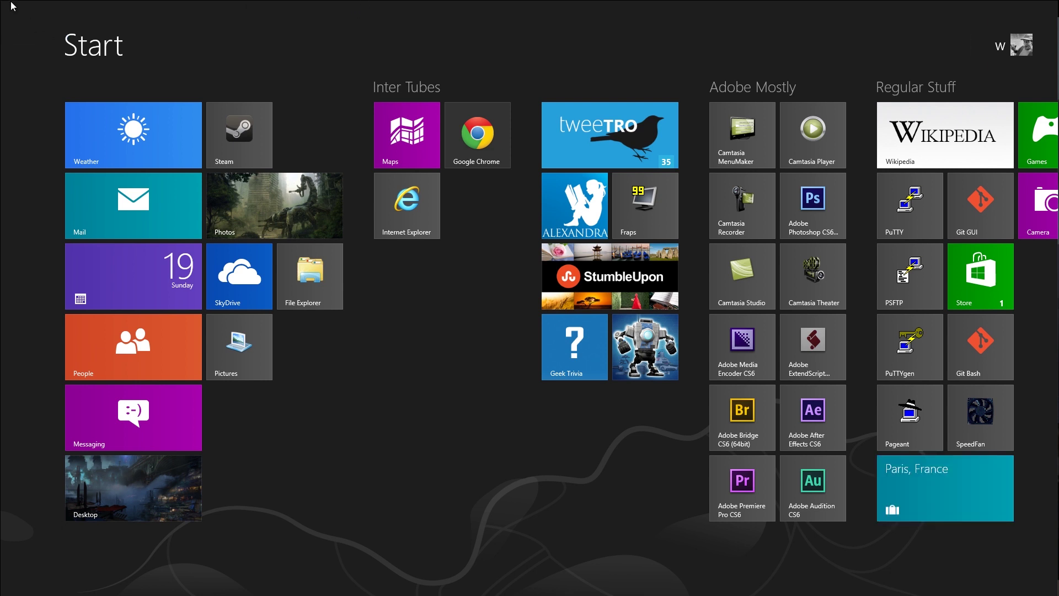
{"action": "mouse_move", "coordinate": [1, 1]}
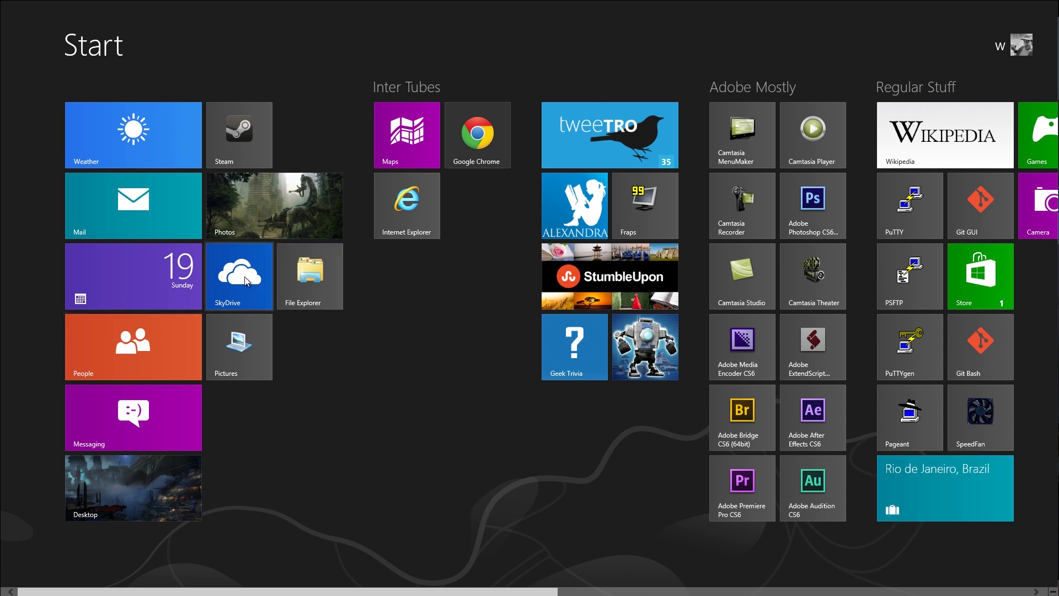
{"action": "left_click", "coordinate": [127, 131]}
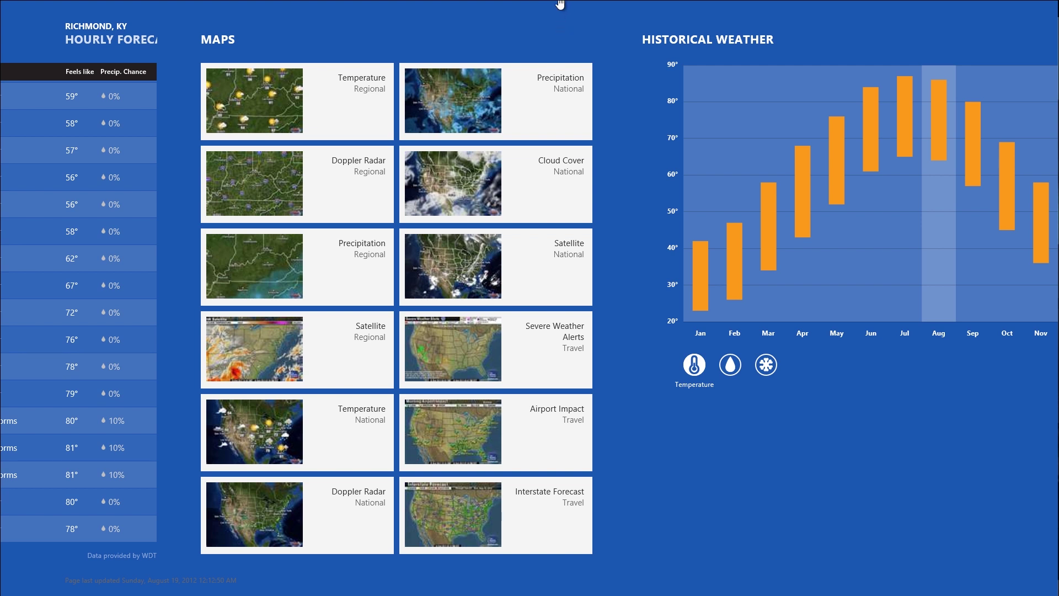
{"action": "left_click_drag", "start_coordinate": [560, 4], "coordinate": [478, 593]}
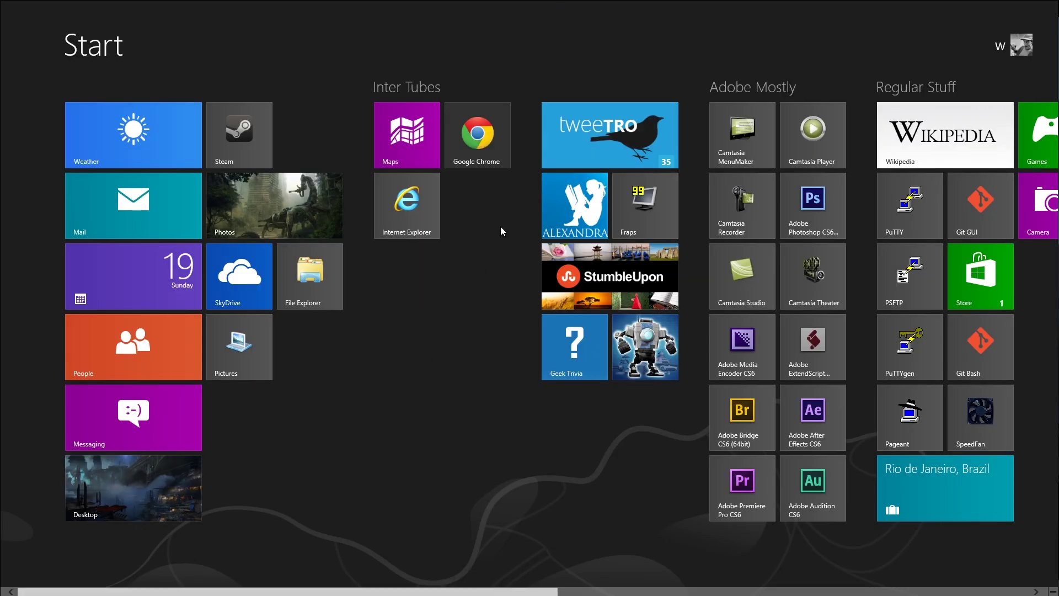
Step: Launch Tweetro and close it, and repeat this once more after its timeline has loaded
{"action": "left_click", "coordinate": [596, 137]}
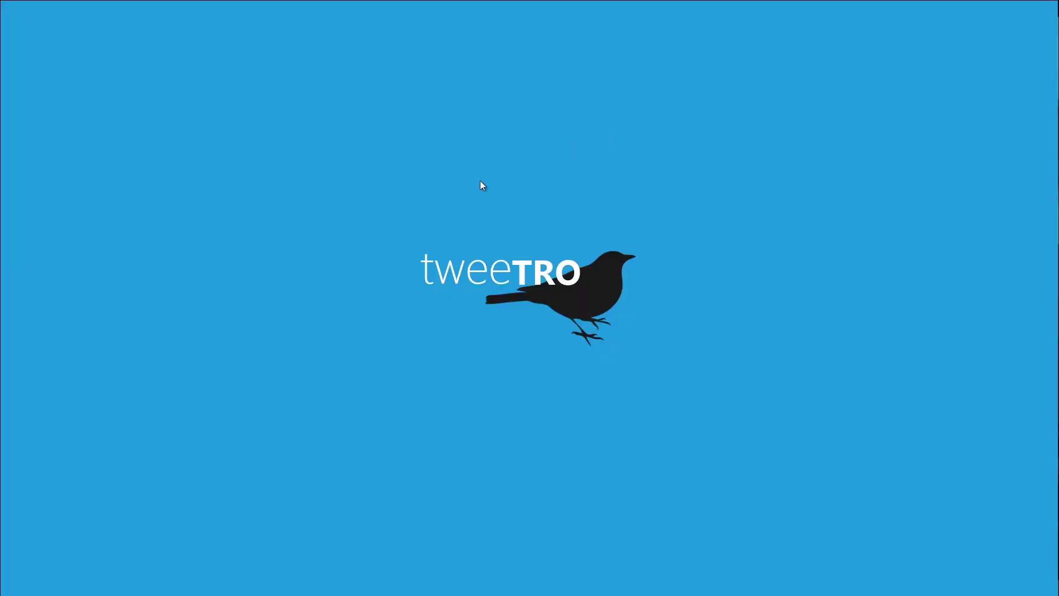
{"action": "left_click_drag", "start_coordinate": [458, 5], "coordinate": [475, 593]}
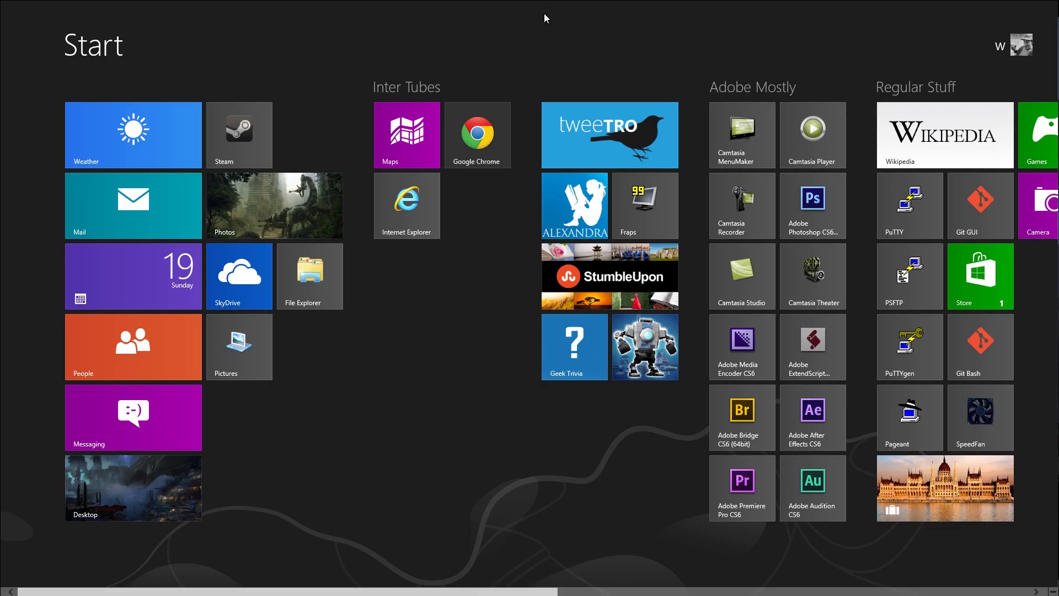
{"action": "left_click", "coordinate": [605, 133]}
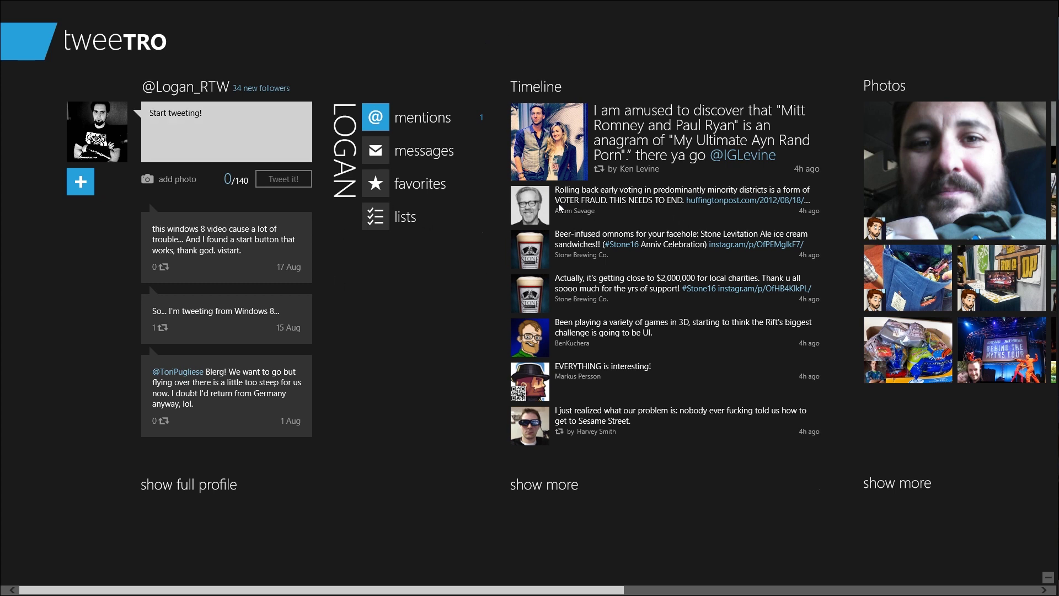
{"action": "left_click_drag", "start_coordinate": [533, 5], "coordinate": [469, 586]}
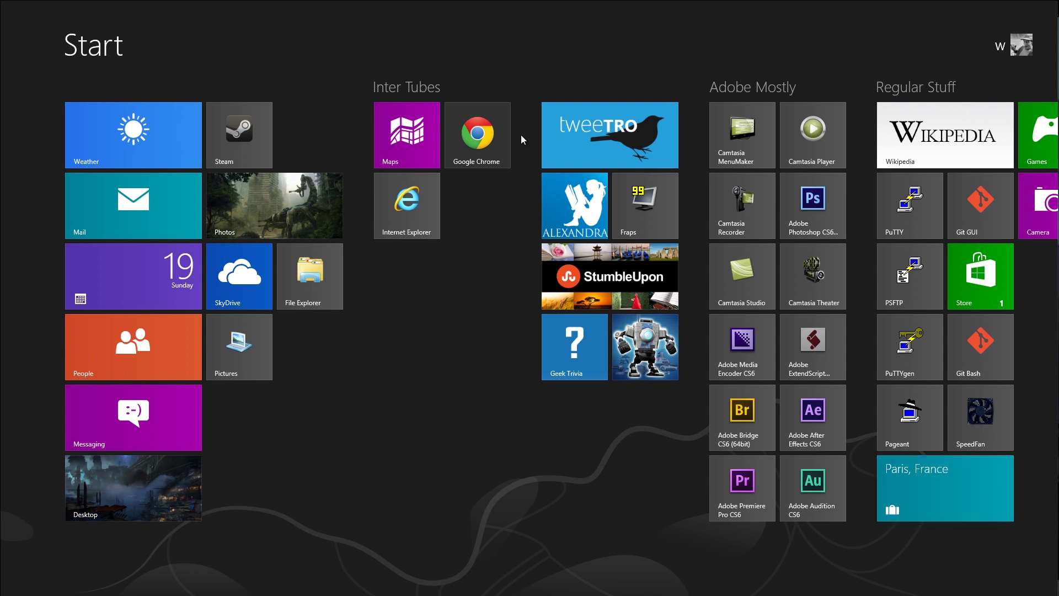
Step: Look through all the tile groups on the Start screen and reveal the charms
{"action": "scroll", "coordinate": [570, 66], "scroll_direction": "down", "scroll_amount": 3}
{"action": "scroll", "coordinate": [564, 82], "scroll_direction": "down", "scroll_amount": 5}
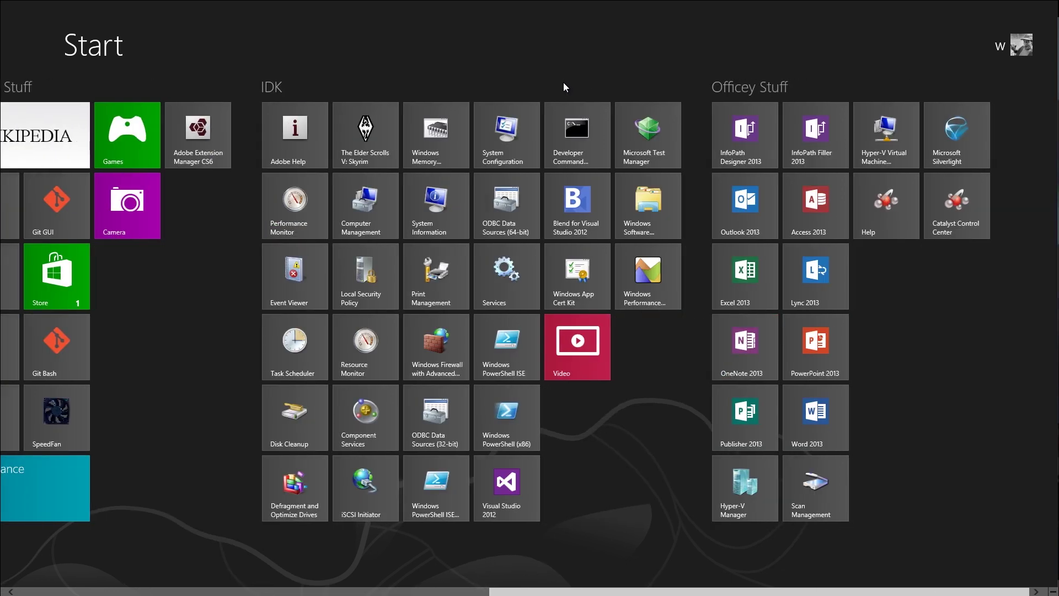
{"action": "scroll", "coordinate": [562, 85], "scroll_direction": "up", "scroll_amount": 8}
{"action": "scroll", "coordinate": [562, 87], "scroll_direction": "down", "scroll_amount": 8}
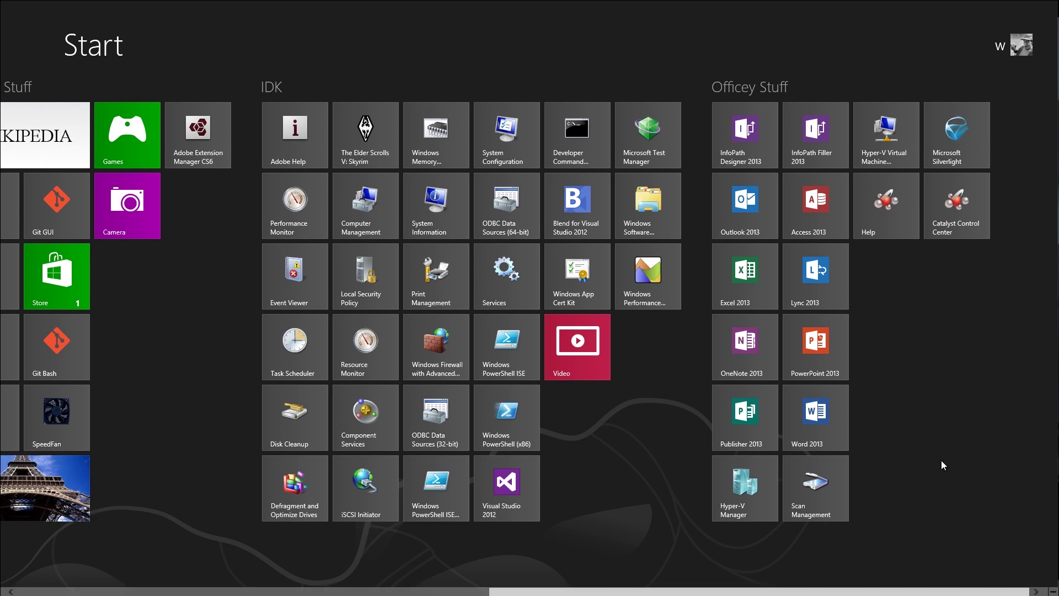
{"action": "mouse_move", "coordinate": [1042, 591]}
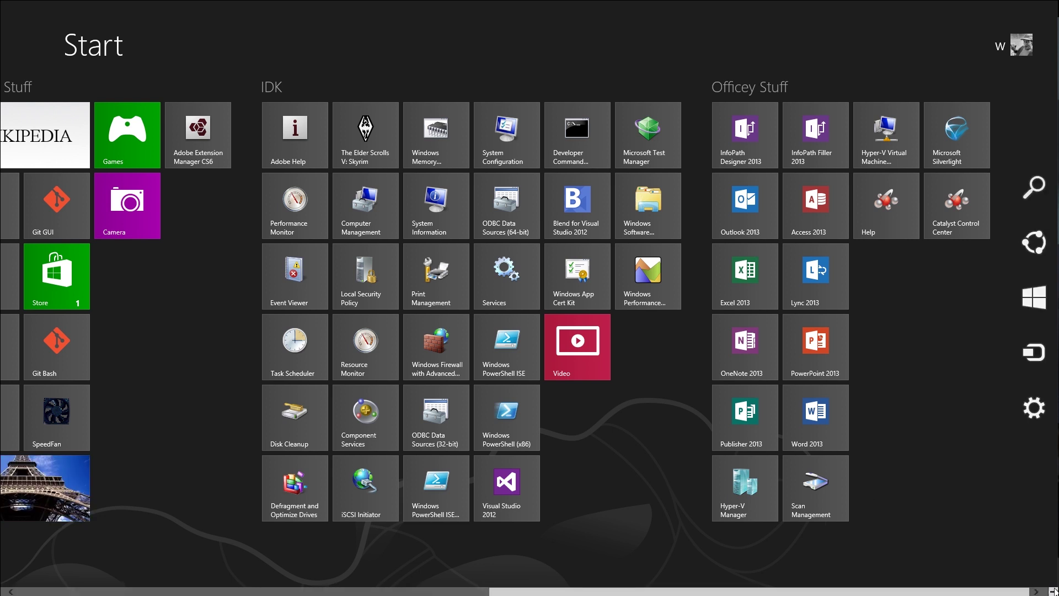
Step: Switch to the desktop and close the Chrome window showing the empty new tab
{"action": "key", "text": "super"}
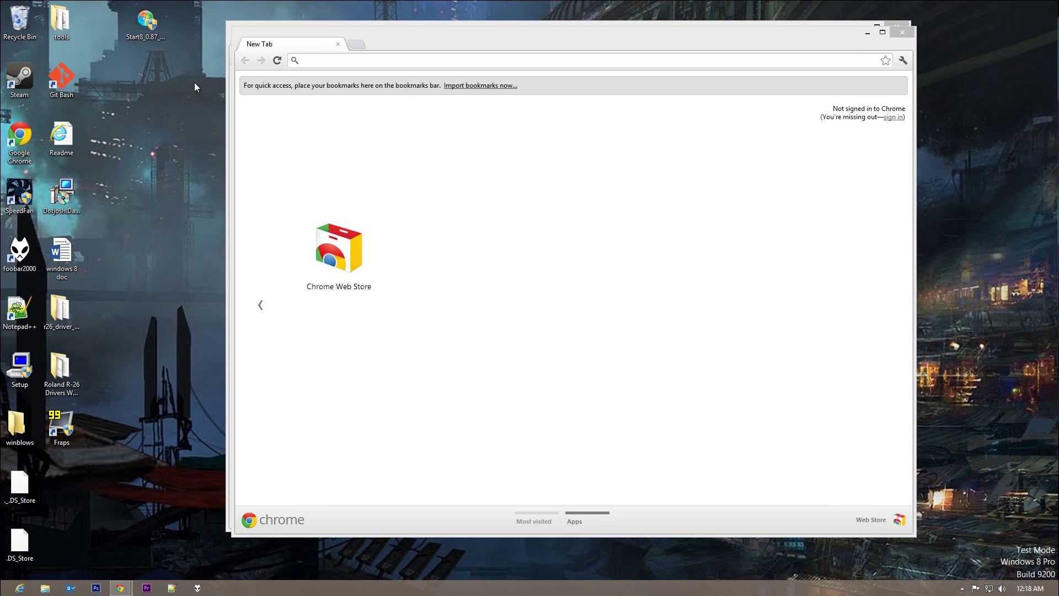
{"action": "left_click", "coordinate": [902, 33]}
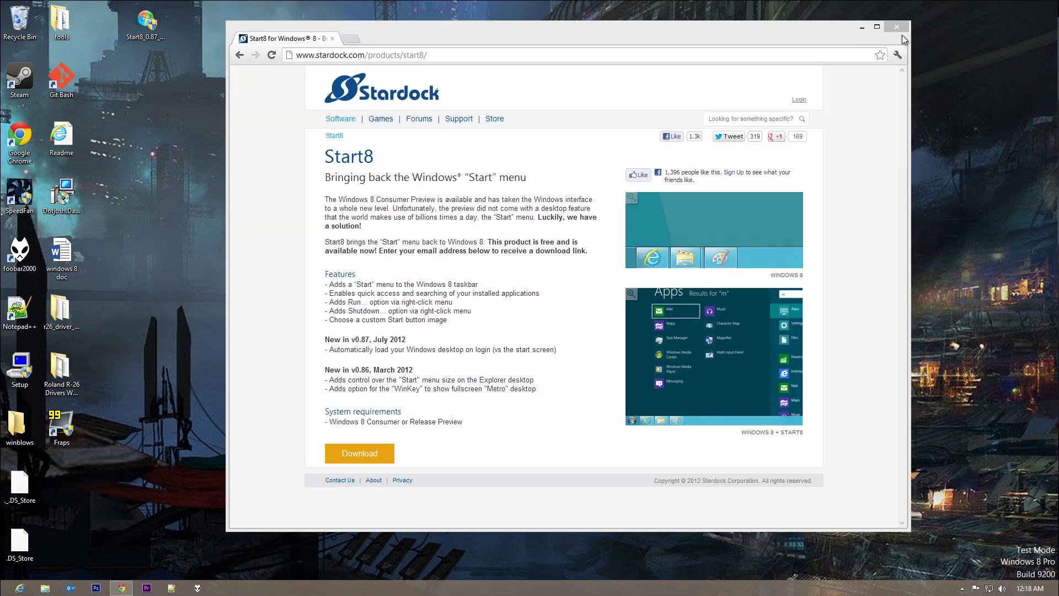
Step: Reposition the browser window showing Stardock's Start8 page slightly and select the page's address
{"action": "mouse_move", "coordinate": [742, 33]}
{"action": "left_mouse_down"}
{"action": "mouse_move", "coordinate": [776, 29]}
{"action": "mouse_move", "coordinate": [751, 29]}
{"action": "left_mouse_up"}
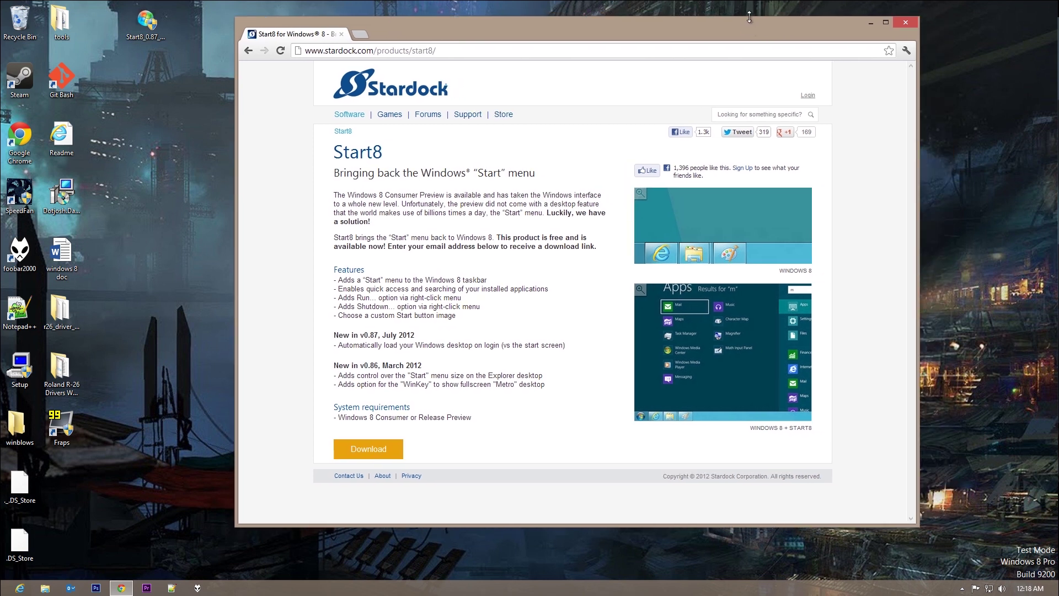
{"action": "left_click", "coordinate": [542, 51]}
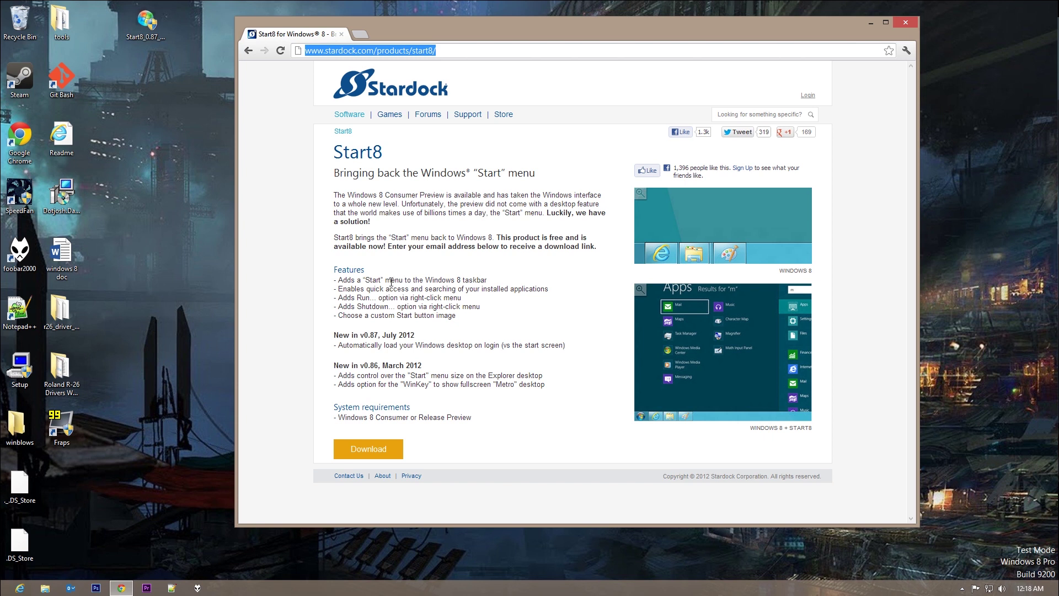
Step: Install Start8 with the Start8_0.87_setup file on the desktop, keeping the installation folder C:\Program Files (x86)\Stardock\Start8, and finish the installer
{"action": "left_click", "coordinate": [153, 25]}
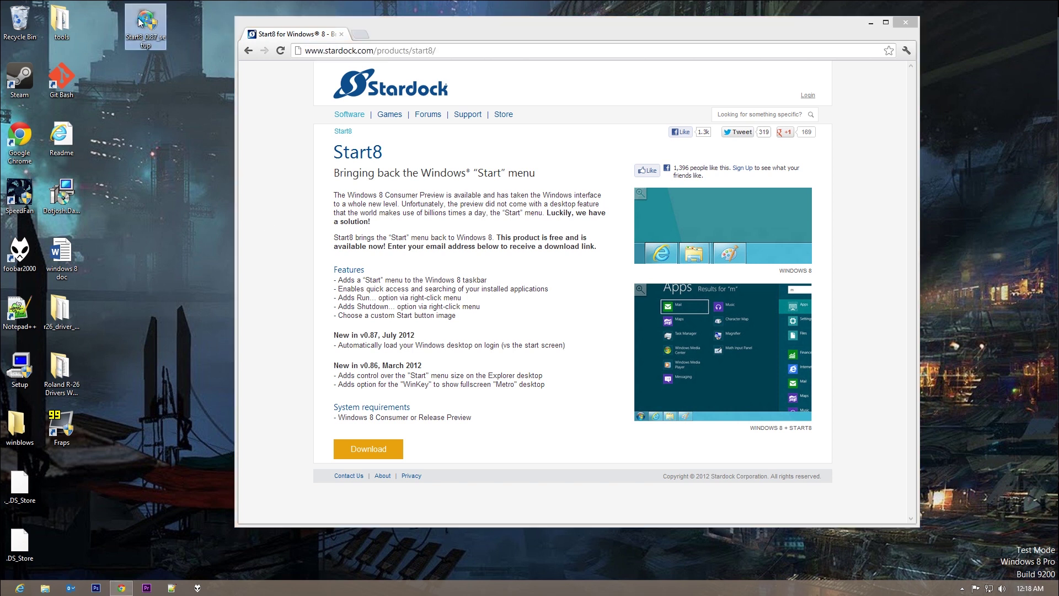
{"action": "double_click", "coordinate": [140, 22]}
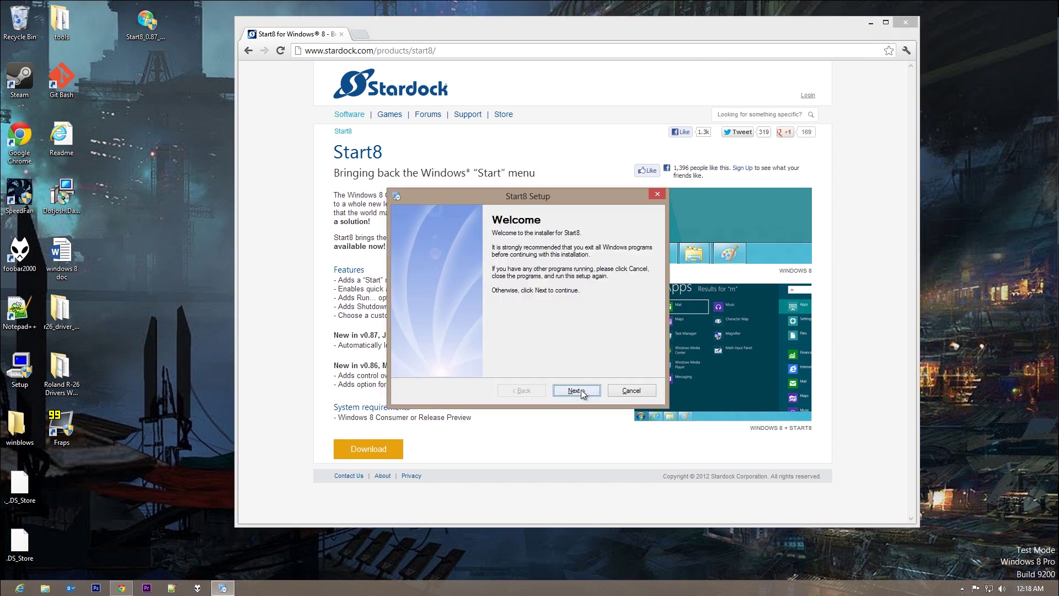
{"action": "left_click", "coordinate": [580, 392]}
{"action": "left_click", "coordinate": [473, 355]}
{"action": "left_click", "coordinate": [582, 392]}
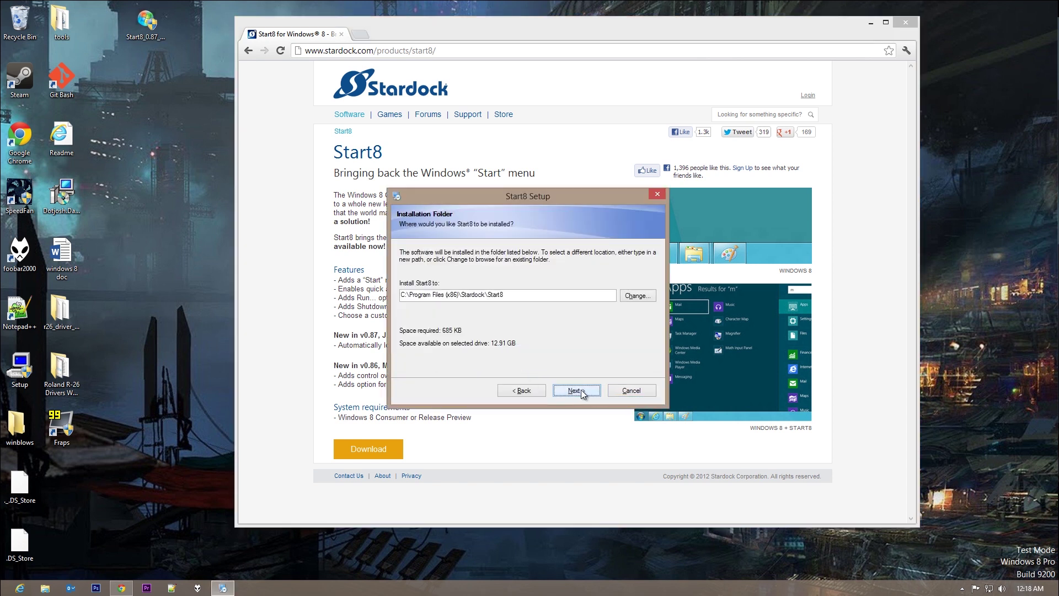
{"action": "left_click", "coordinate": [581, 392]}
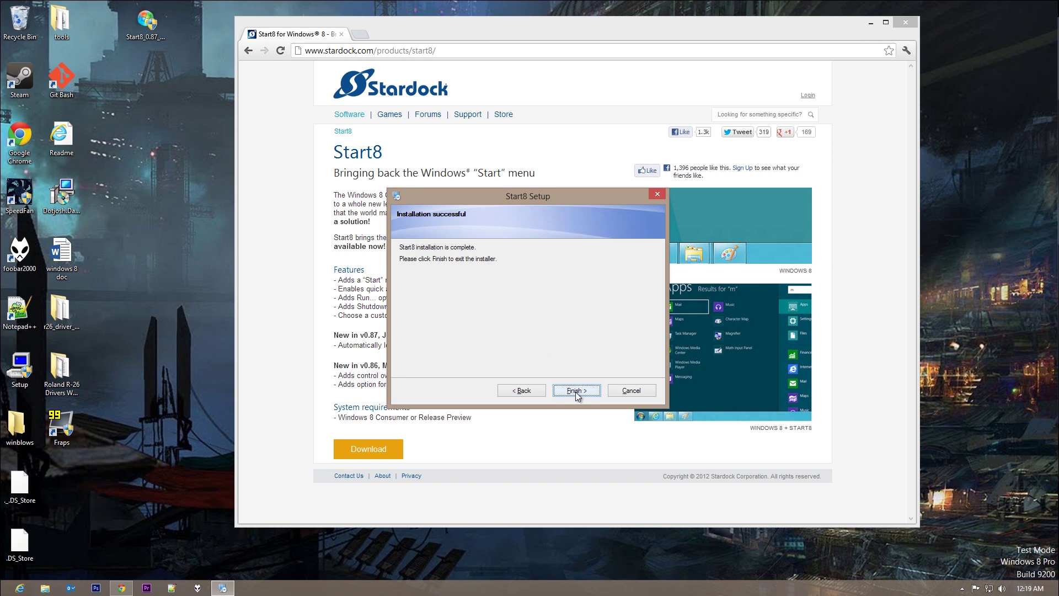
{"action": "left_click", "coordinate": [576, 390]}
{"action": "key", "text": "alt+F4"}
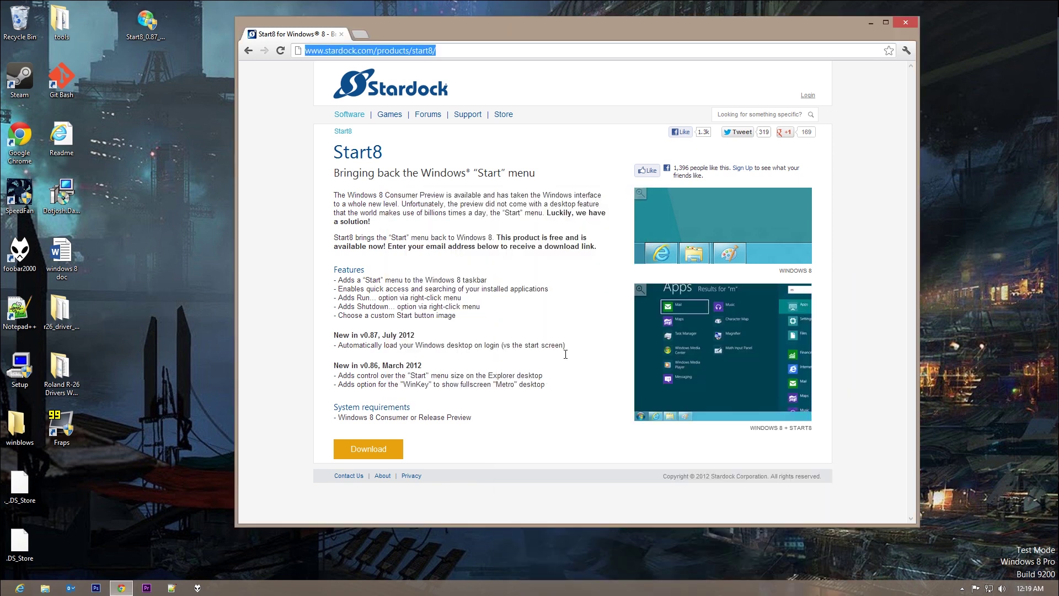
Step: Show the desktop, search for "printer" in the Start8 menu, and look through the Apps, Settings and Files results
{"action": "key", "text": "super+d"}
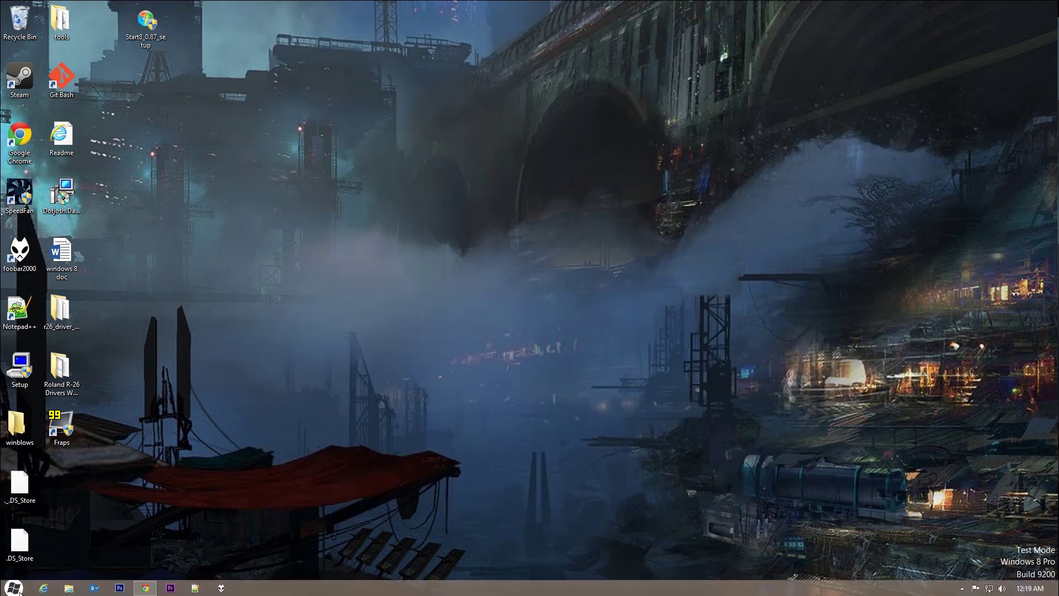
{"action": "left_click", "coordinate": [15, 589]}
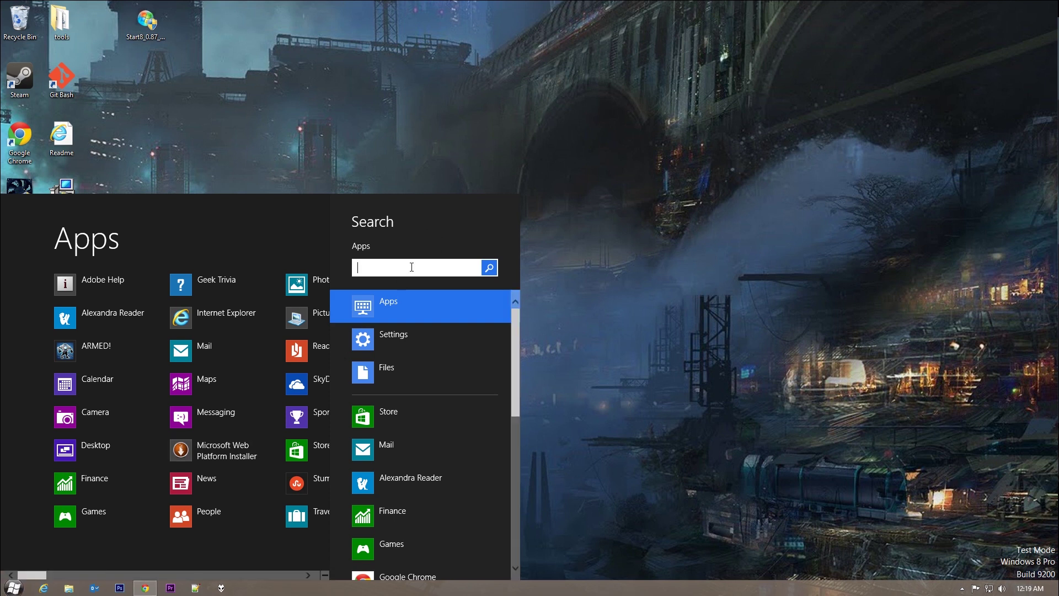
{"action": "type", "text": "printer"}
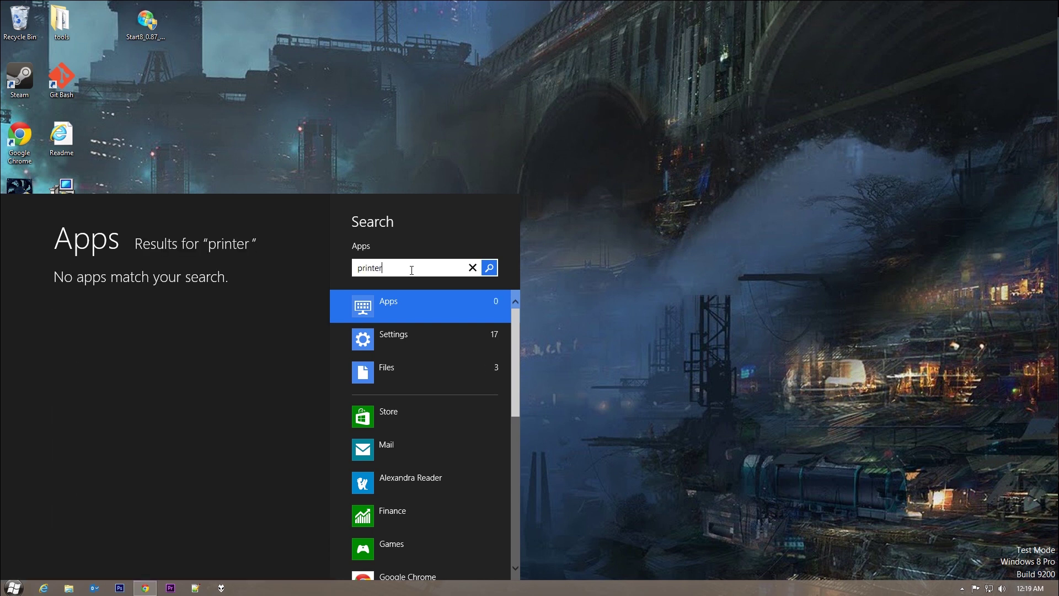
{"action": "left_click", "coordinate": [402, 338]}
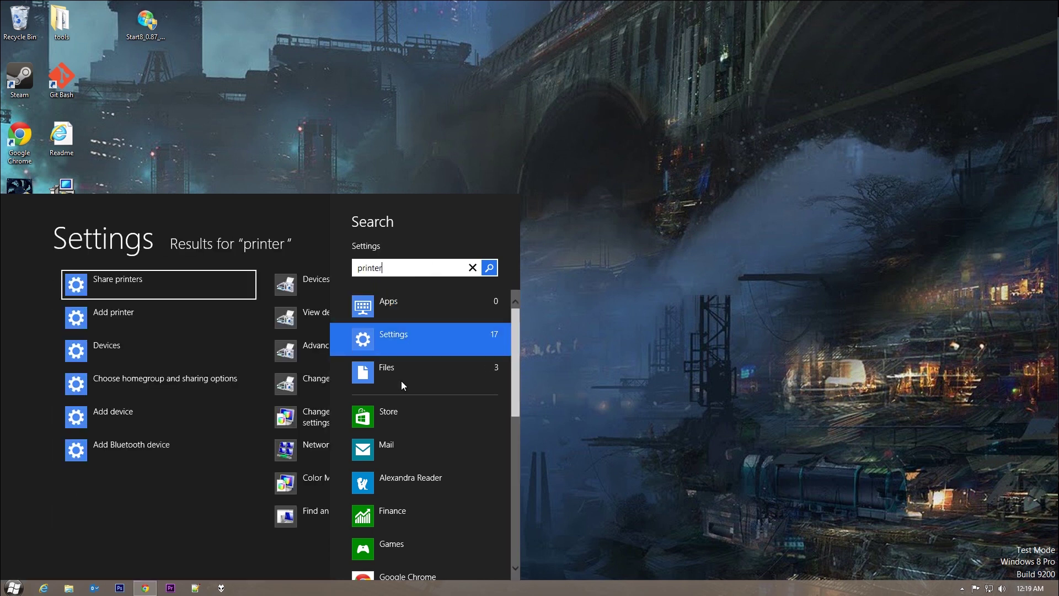
{"action": "left_click", "coordinate": [402, 378]}
{"action": "left_click", "coordinate": [391, 337]}
{"action": "left_click", "coordinate": [390, 310]}
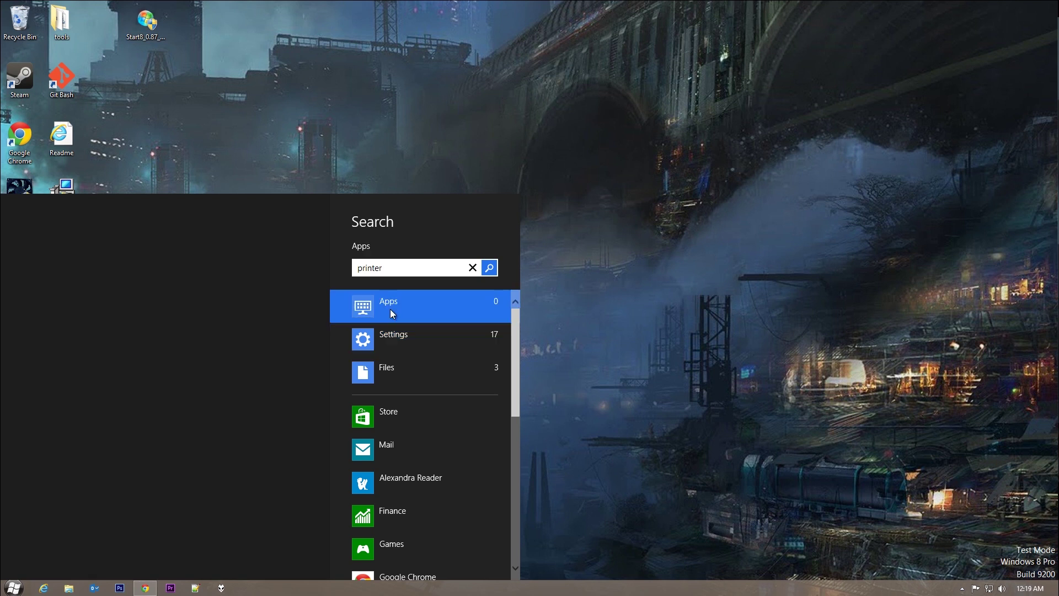
{"action": "left_click", "coordinate": [381, 338]}
{"action": "scroll", "coordinate": [189, 503], "scroll_direction": "down", "scroll_amount": 3}
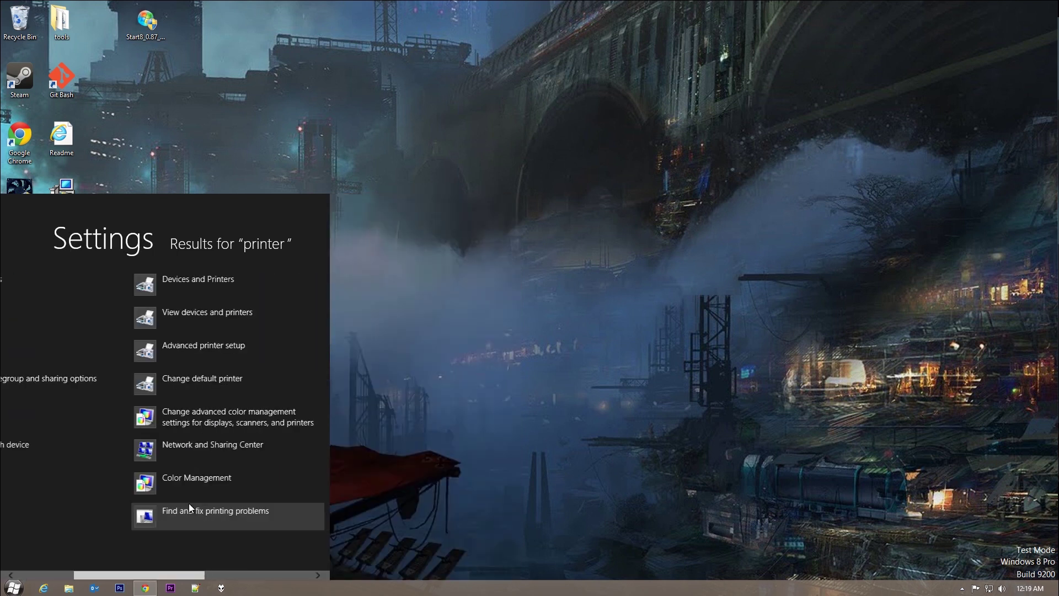
{"action": "scroll", "coordinate": [189, 499], "scroll_direction": "down", "scroll_amount": 2}
{"action": "scroll", "coordinate": [193, 491], "scroll_direction": "up", "scroll_amount": 5}
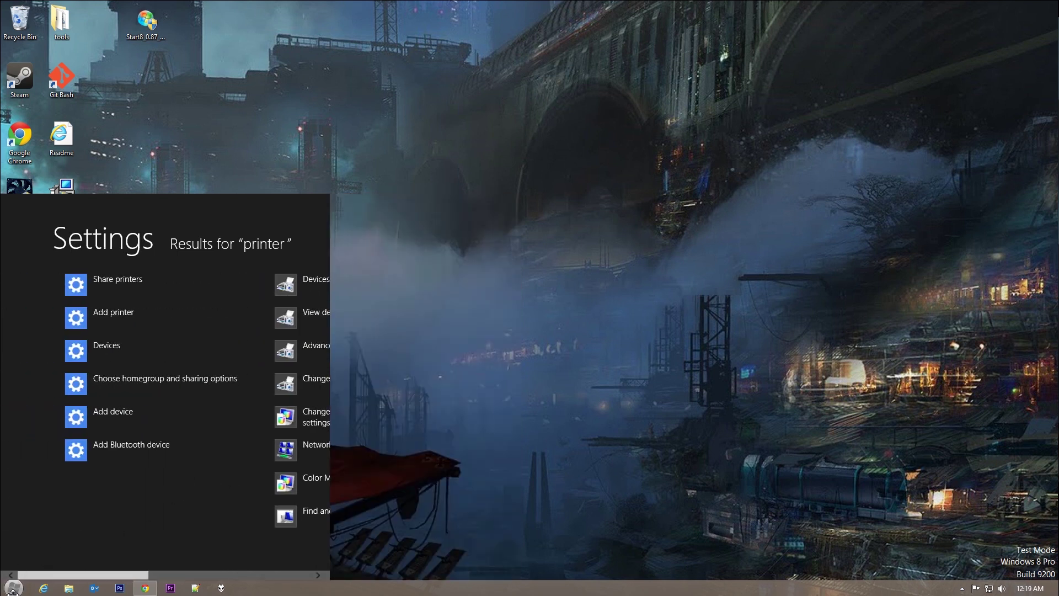
Step: Reopen the Start8 menu at its Apps page, search it for "mail", and close the menu
{"action": "left_click", "coordinate": [12, 589]}
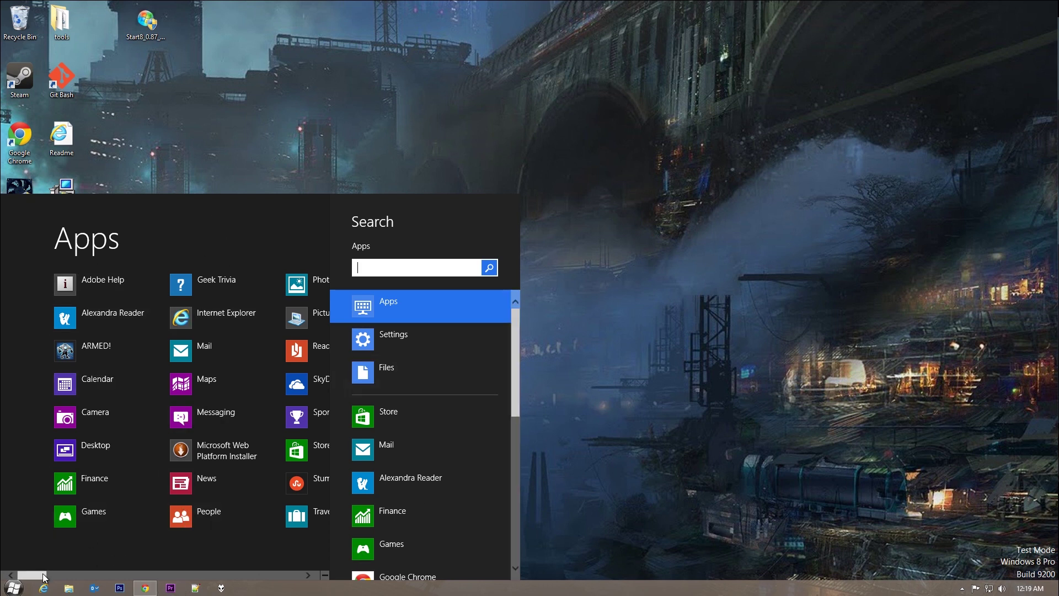
{"action": "mouse_move", "coordinate": [32, 575]}
{"action": "left_mouse_down"}
{"action": "mouse_move", "coordinate": [235, 578]}
{"action": "mouse_move", "coordinate": [32, 576]}
{"action": "left_mouse_up"}
{"action": "left_click", "coordinate": [13, 588]}
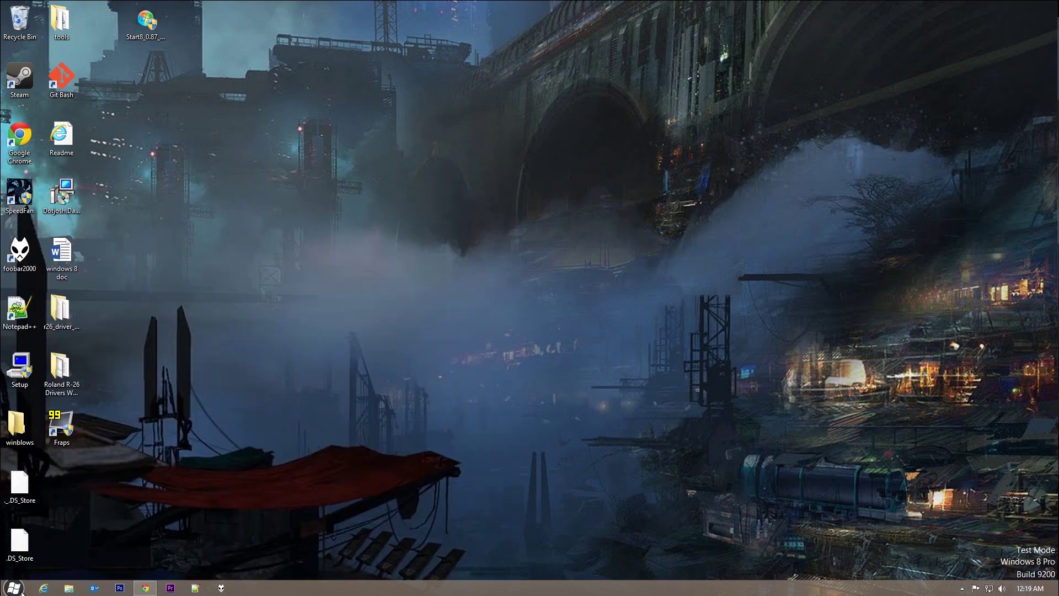
{"action": "left_click", "coordinate": [14, 587]}
{"action": "type", "text": "mail"}
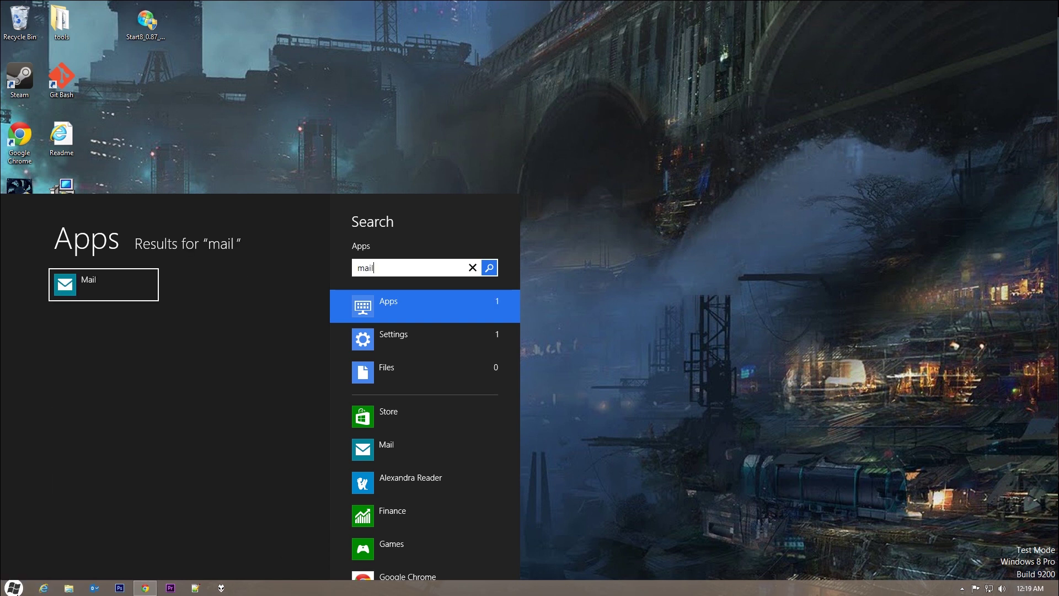
{"action": "left_click", "coordinate": [13, 588]}
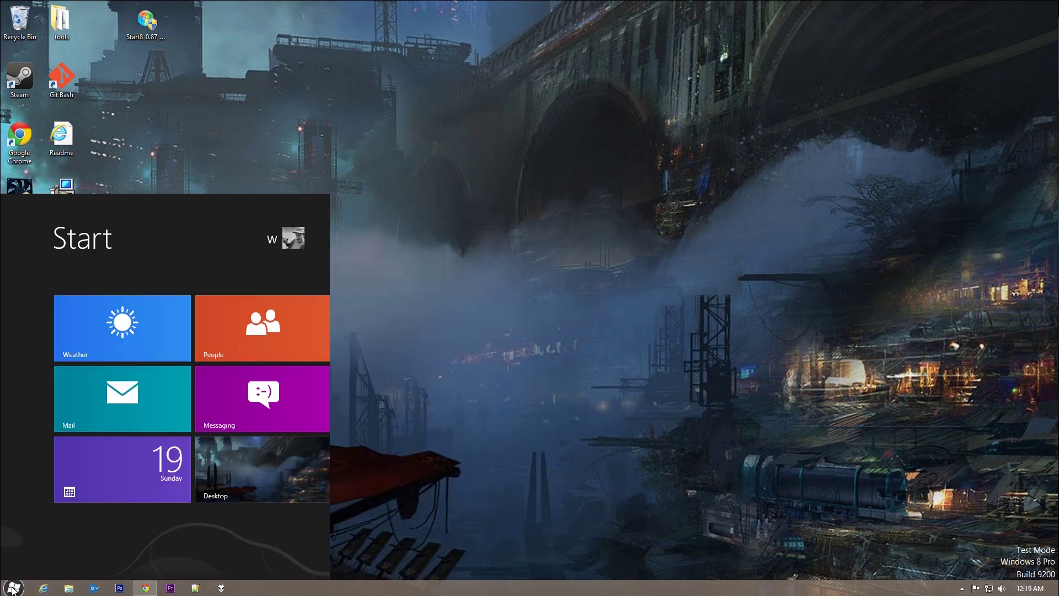
{"action": "left_click", "coordinate": [11, 589]}
Step: Set Start8's non-fullscreen size to Large, and open and close the menu to check the new size
{"action": "right_click", "coordinate": [13, 589]}
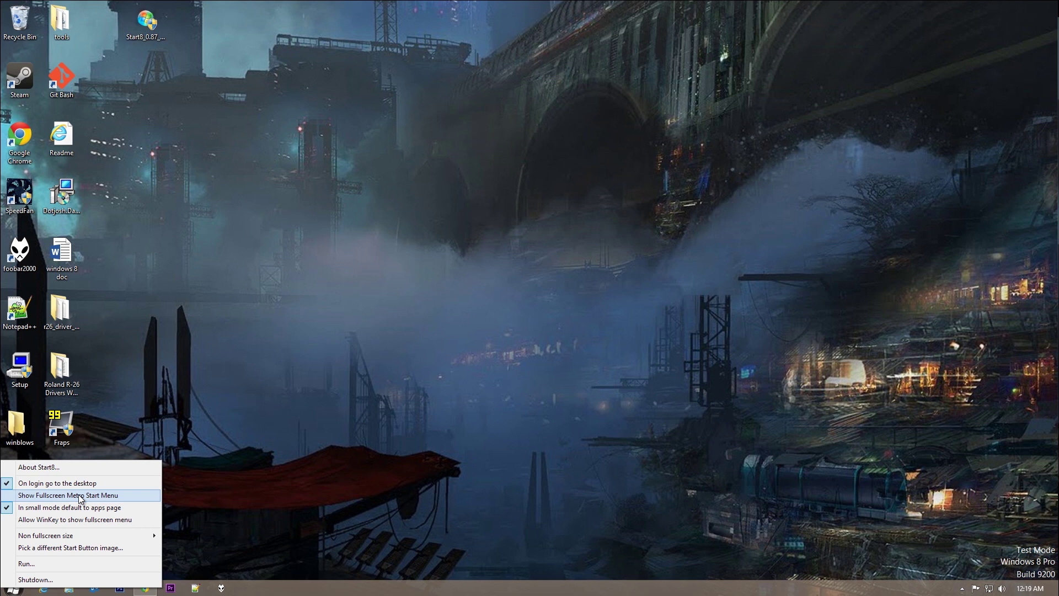
{"action": "mouse_move", "coordinate": [88, 535]}
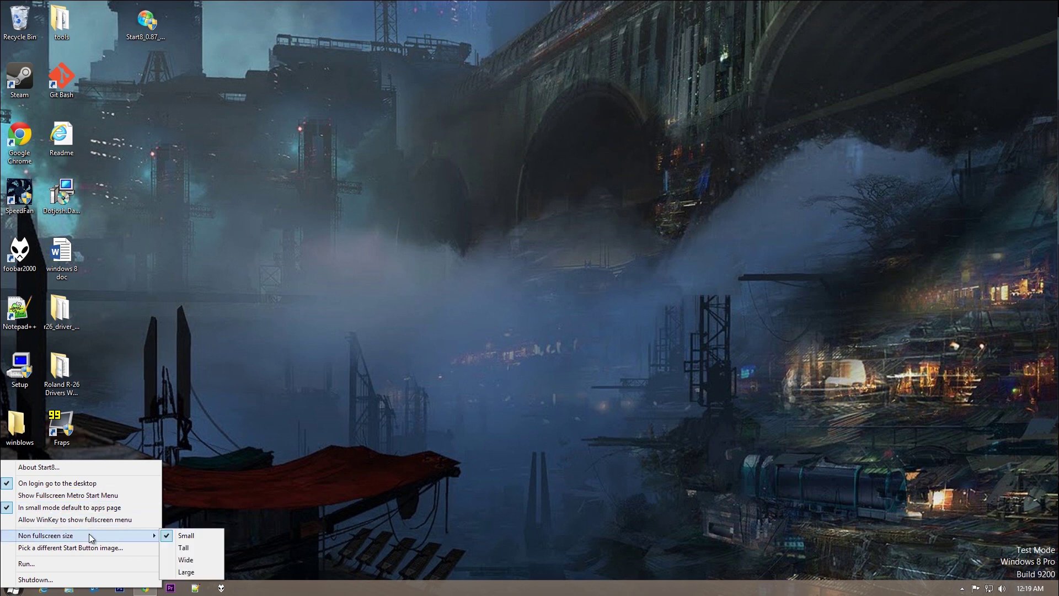
{"action": "left_click", "coordinate": [177, 571]}
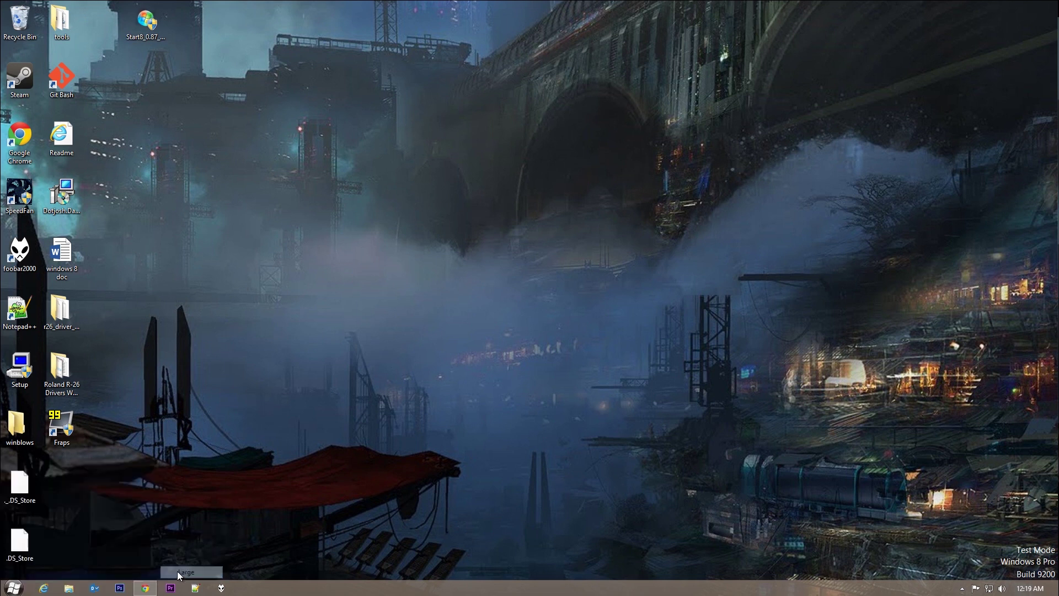
{"action": "left_click", "coordinate": [19, 588]}
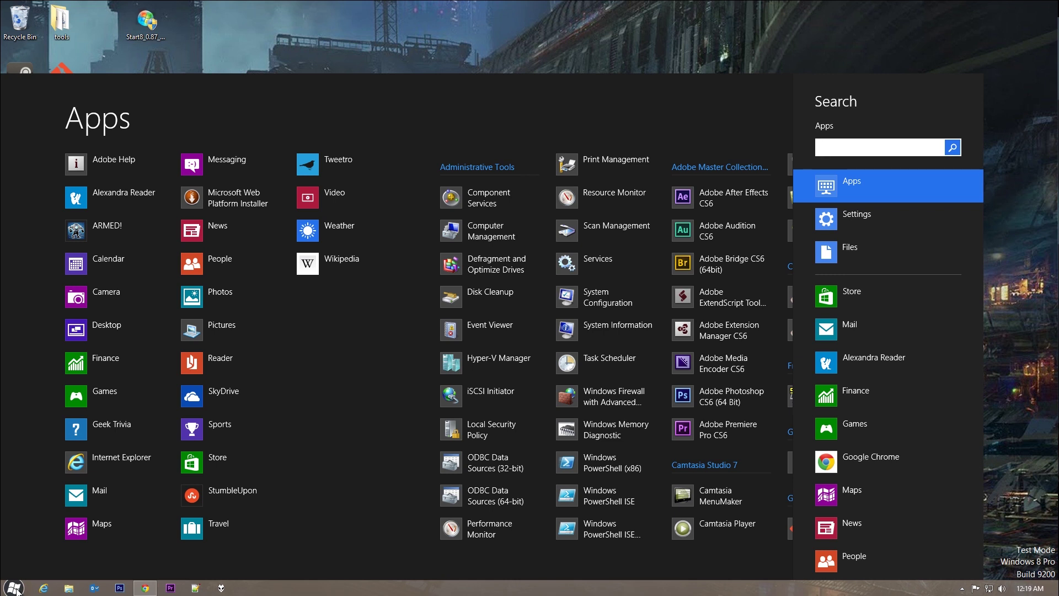
{"action": "left_click", "coordinate": [15, 589]}
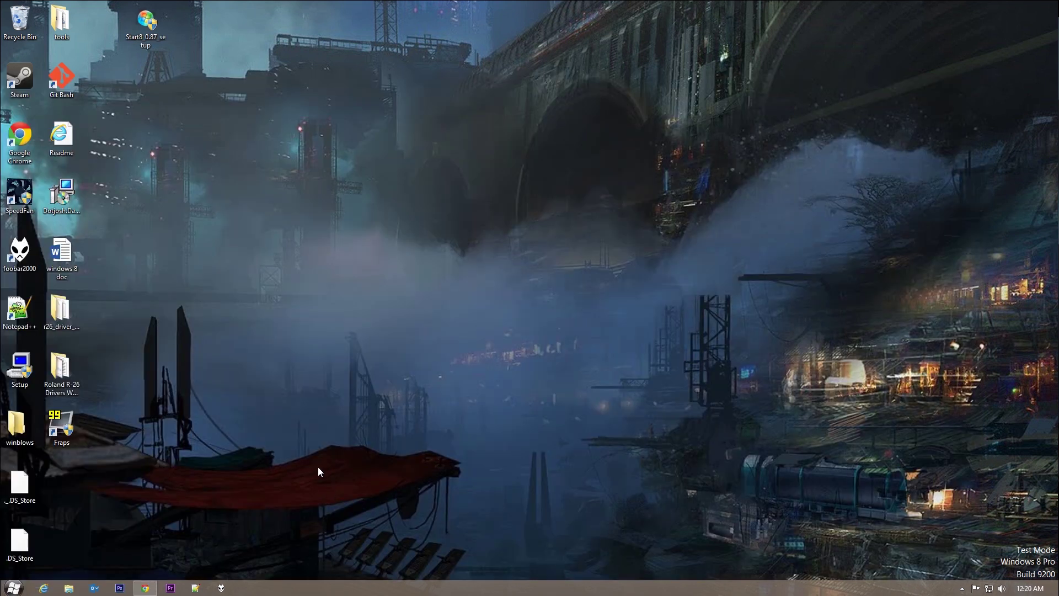
Step: Open and close the Start8 menu over the desktop several times, leaving it open on the Apps page
{"action": "key", "text": "super"}
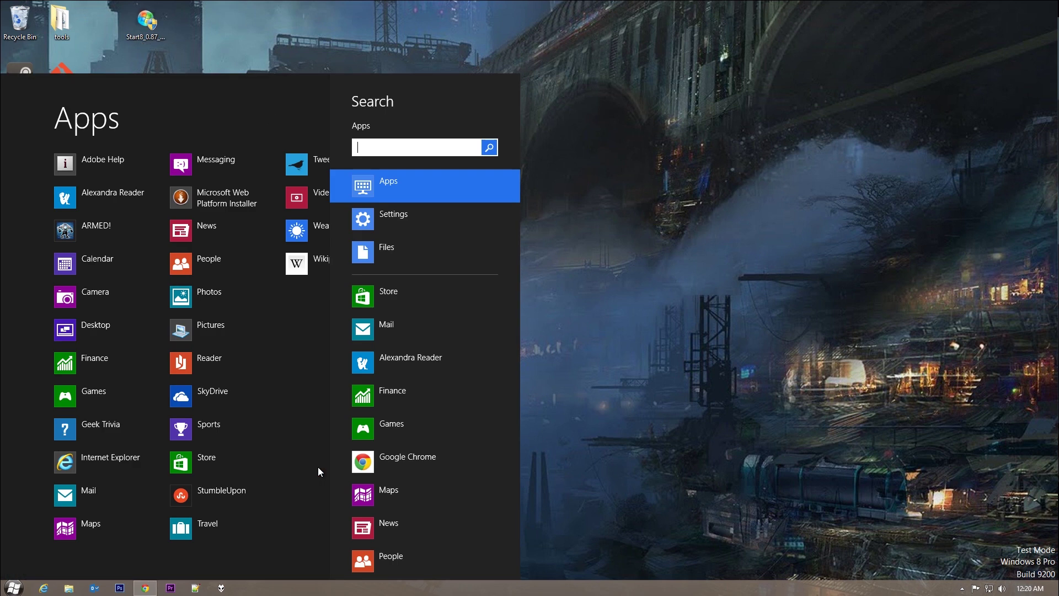
{"action": "key", "text": "super"}
{"action": "key", "text": "super"}
{"action": "key", "text": "super"}
{"action": "key", "text": "super"}
{"action": "key", "text": "super"}
{"action": "key", "text": "super"}
{"action": "key", "text": "super"}
{"action": "key", "text": "super"}
{"action": "key", "text": "super"}
{"action": "key", "text": "super"}
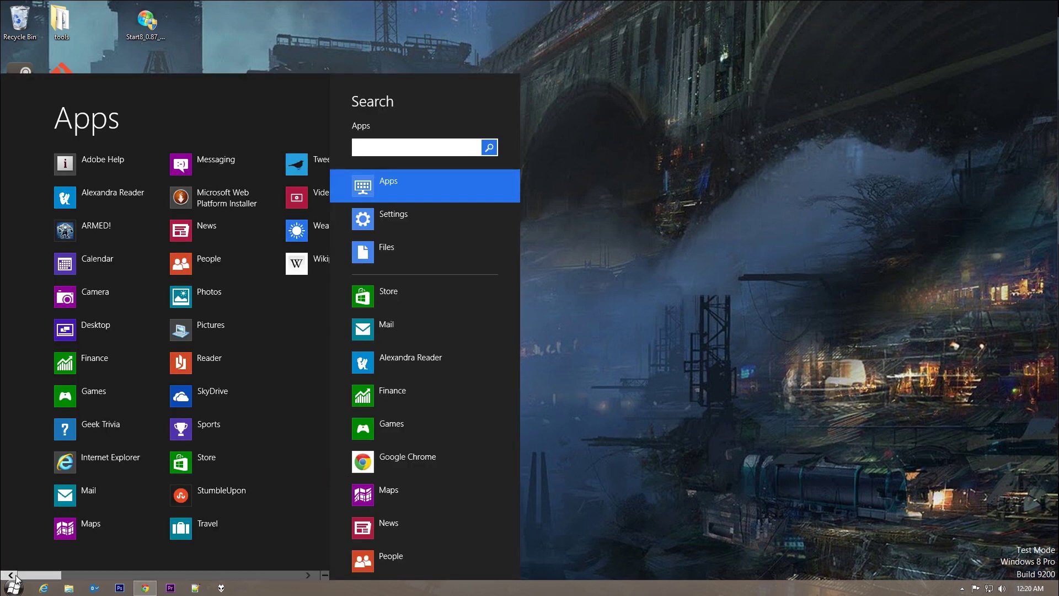
Step: Zoom the Apps list out to its letter and program groups, look through them, and jump to the PuTTY group
{"action": "left_click", "coordinate": [323, 574]}
{"action": "scroll", "coordinate": [139, 458], "scroll_direction": "down", "scroll_amount": 5}
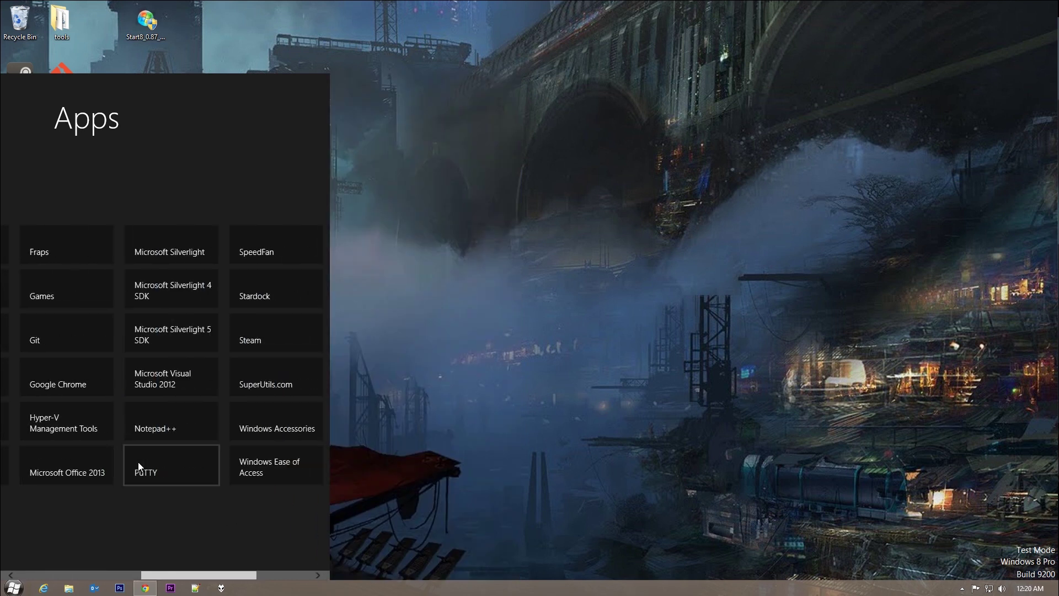
{"action": "scroll", "coordinate": [140, 470], "scroll_direction": "up", "scroll_amount": 5}
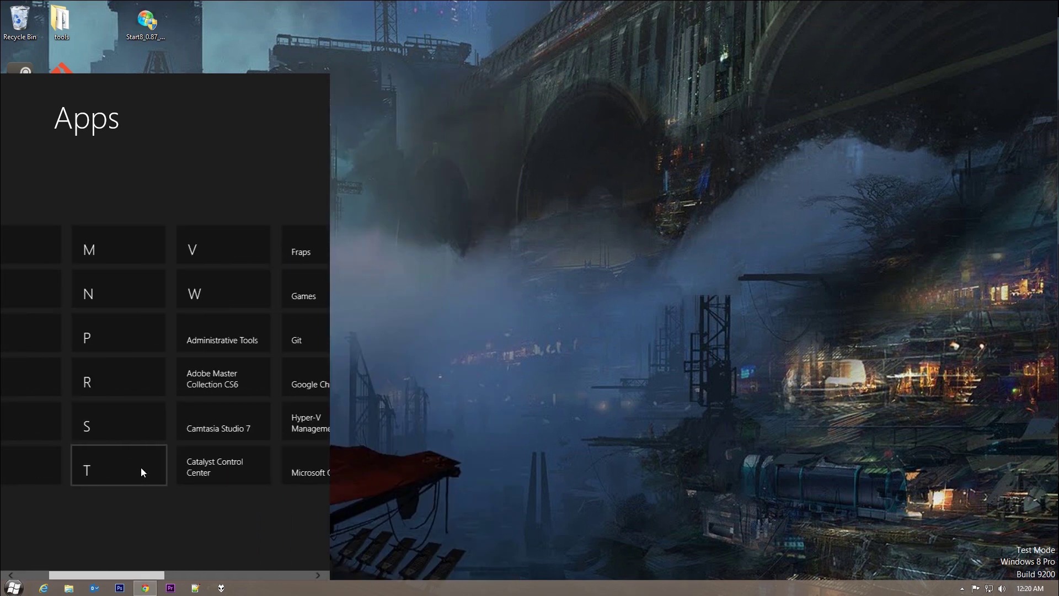
{"action": "scroll", "coordinate": [141, 468], "scroll_direction": "down", "scroll_amount": 6}
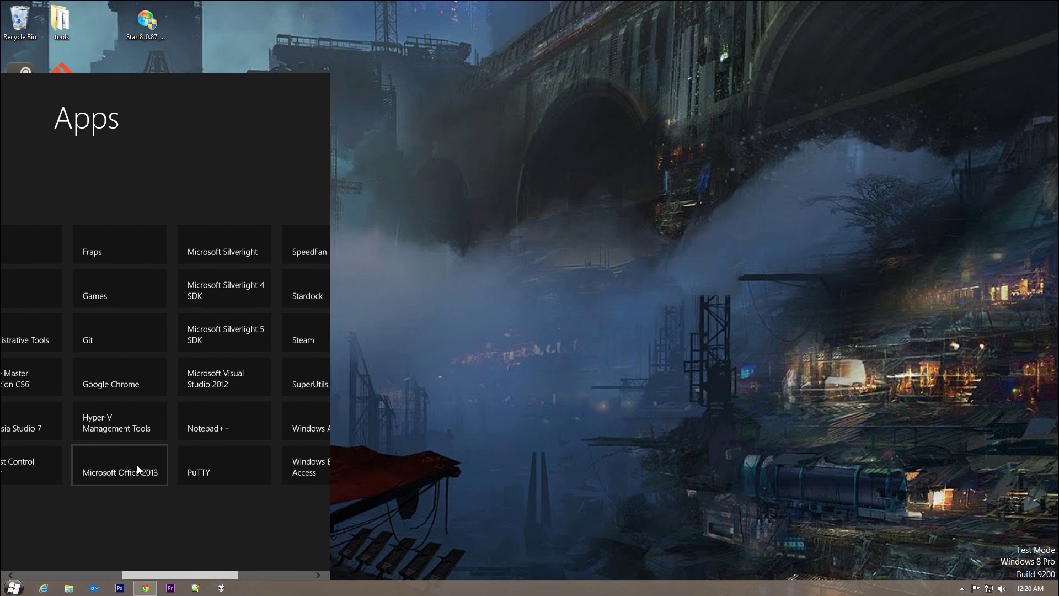
{"action": "scroll", "coordinate": [144, 458], "scroll_direction": "down", "scroll_amount": 2}
{"action": "scroll", "coordinate": [142, 456], "scroll_direction": "down", "scroll_amount": 2}
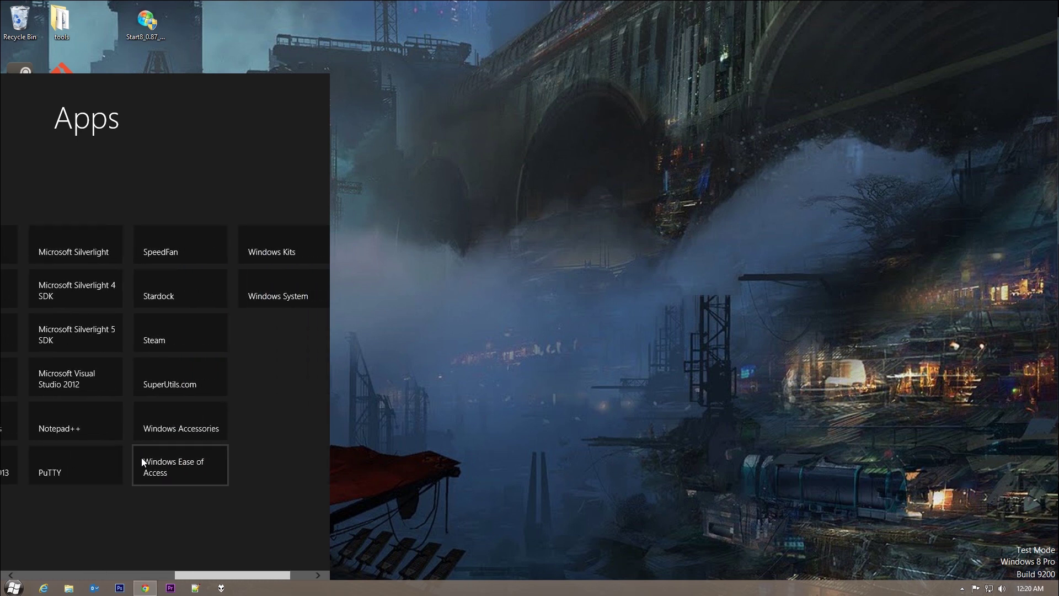
{"action": "scroll", "coordinate": [154, 437], "scroll_direction": "down", "scroll_amount": 1}
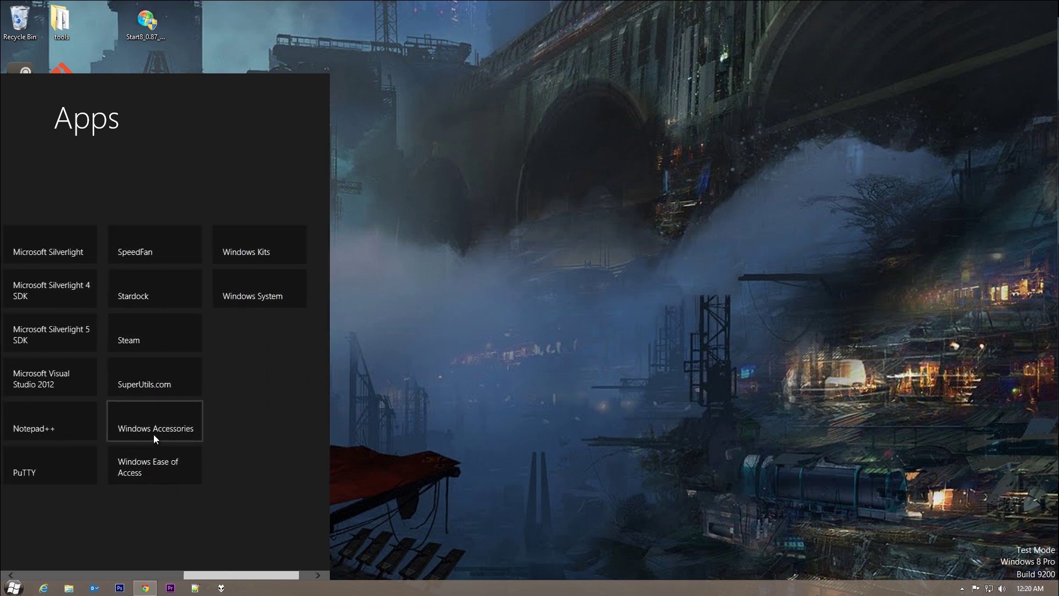
{"action": "scroll", "coordinate": [154, 439], "scroll_direction": "up", "scroll_amount": 1}
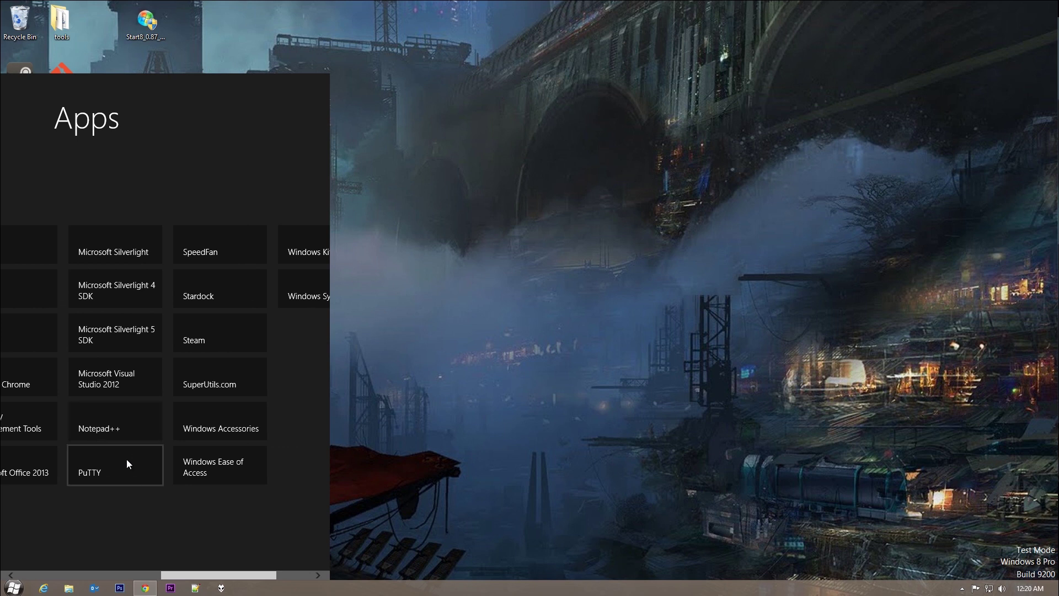
{"action": "scroll", "coordinate": [127, 459], "scroll_direction": "up", "scroll_amount": 2}
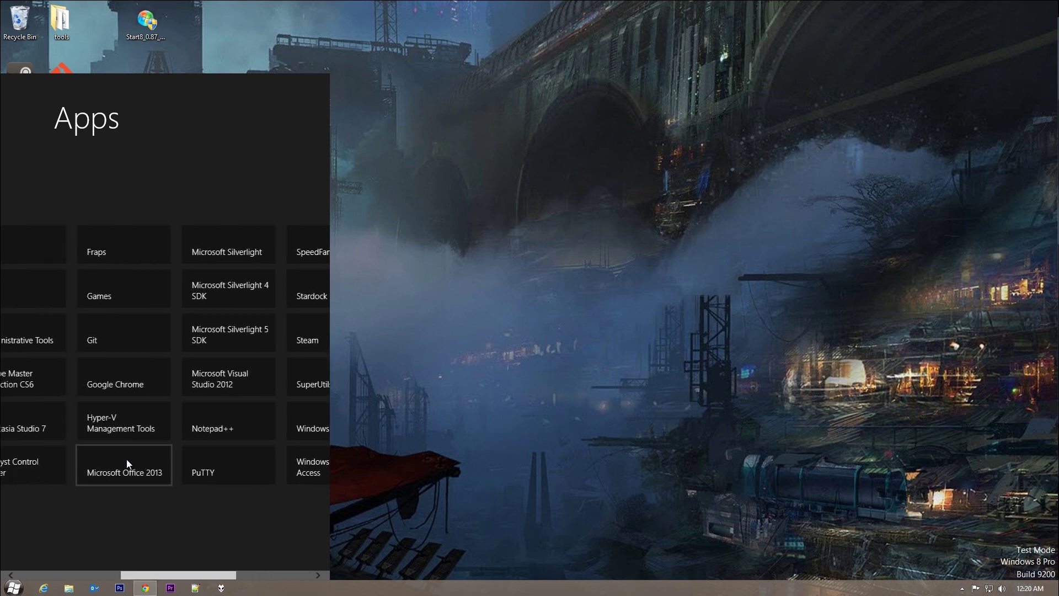
{"action": "scroll", "coordinate": [138, 459], "scroll_direction": "down", "scroll_amount": 1}
{"action": "left_click", "coordinate": [143, 457]}
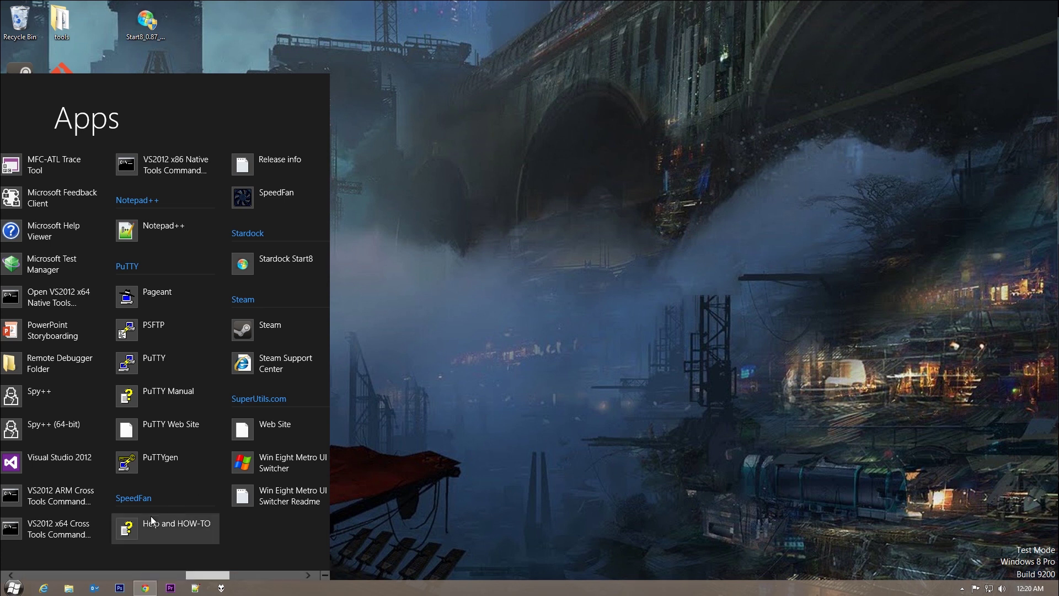
Step: Choose Show Fullscreen Metro Start Menu in Start8's options, view the full-screen Start screen, and return to the desktop
{"action": "right_click", "coordinate": [14, 588]}
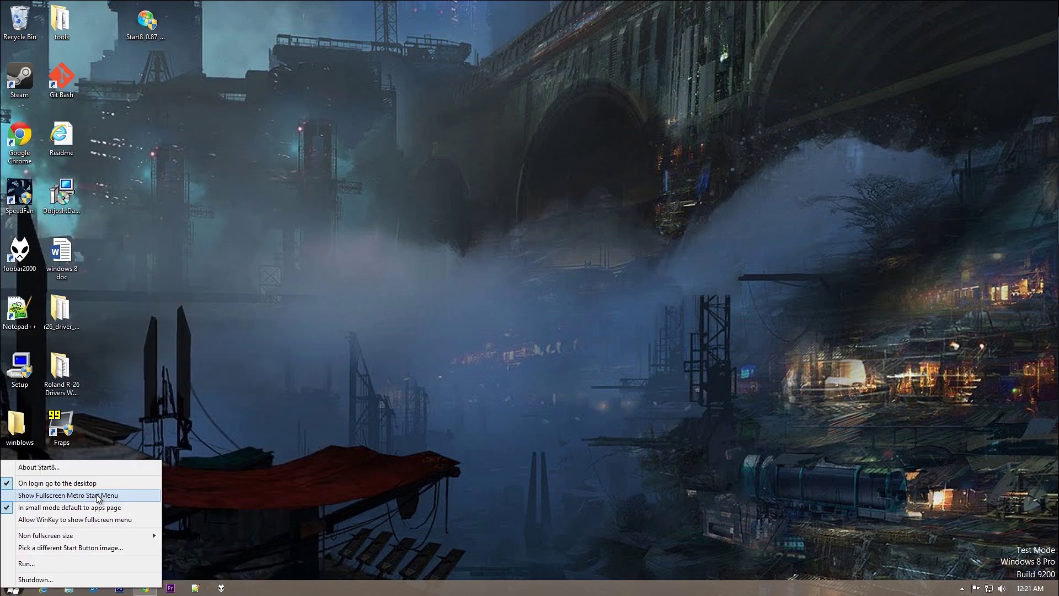
{"action": "left_click", "coordinate": [61, 496]}
{"action": "left_click", "coordinate": [13, 588]}
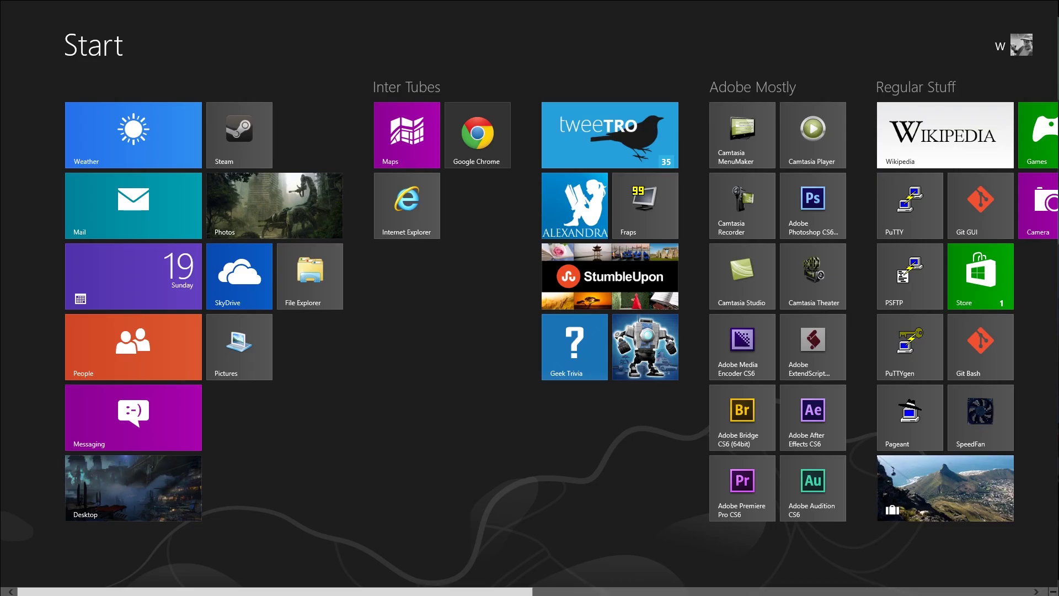
{"action": "left_click", "coordinate": [26, 571]}
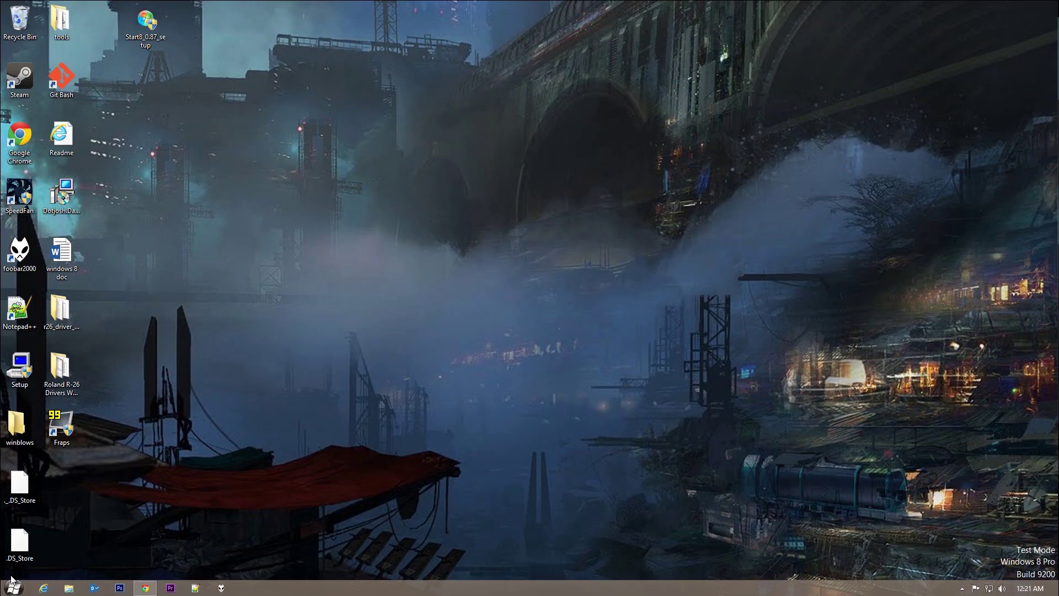
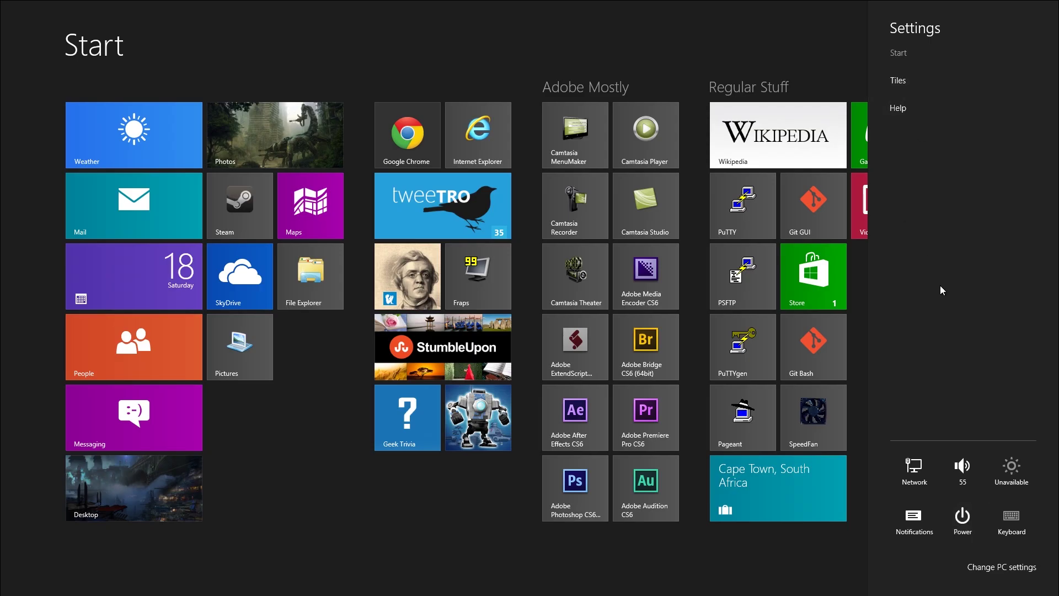
Step: Open the full PC settings from the Start screen's Settings pane
{"action": "left_click", "coordinate": [1020, 565]}
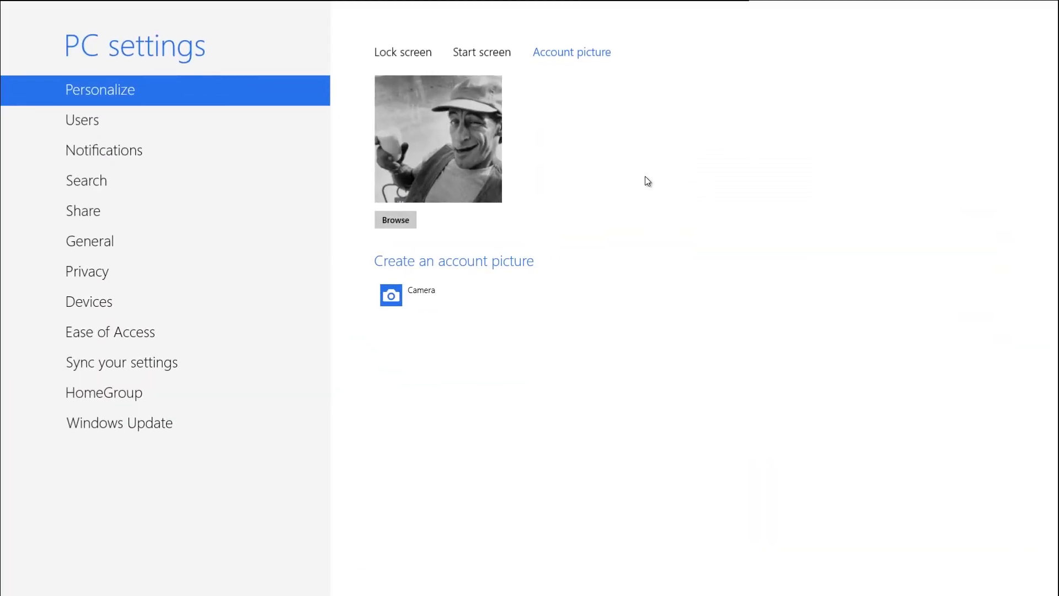